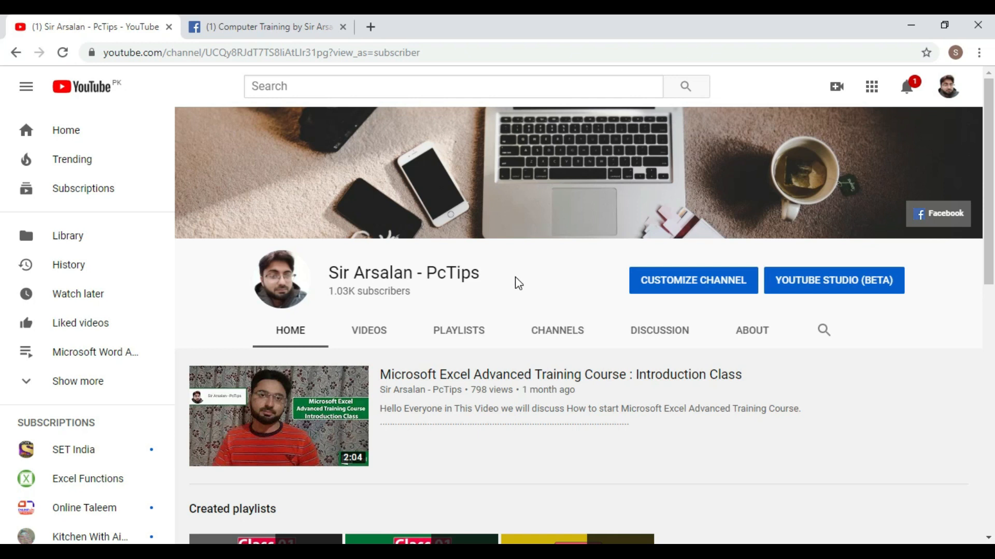
# Step: Minimize the browser and open the Student Marksheet Sheet workbook from the desktop in Excel
pyautogui.click(233, 22)
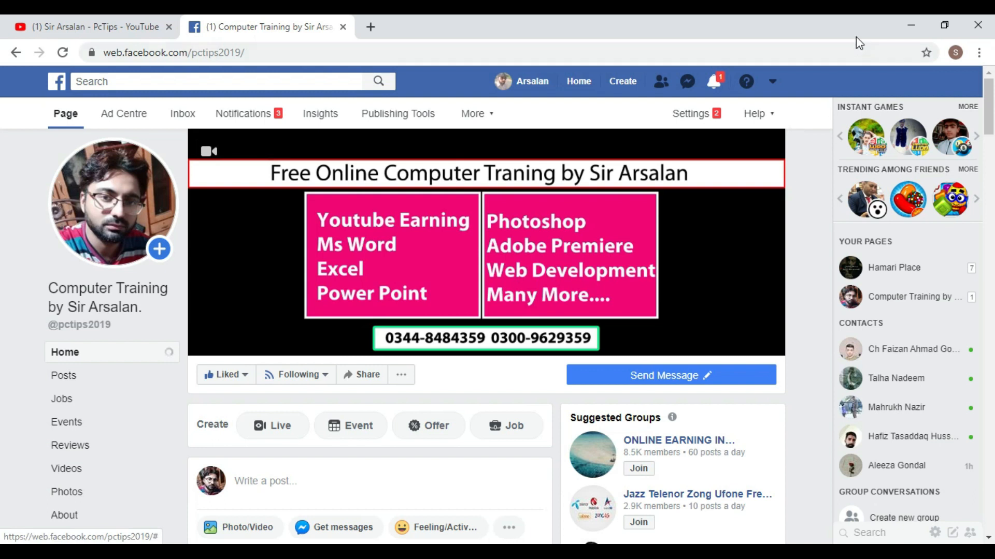
pyautogui.click(908, 28)
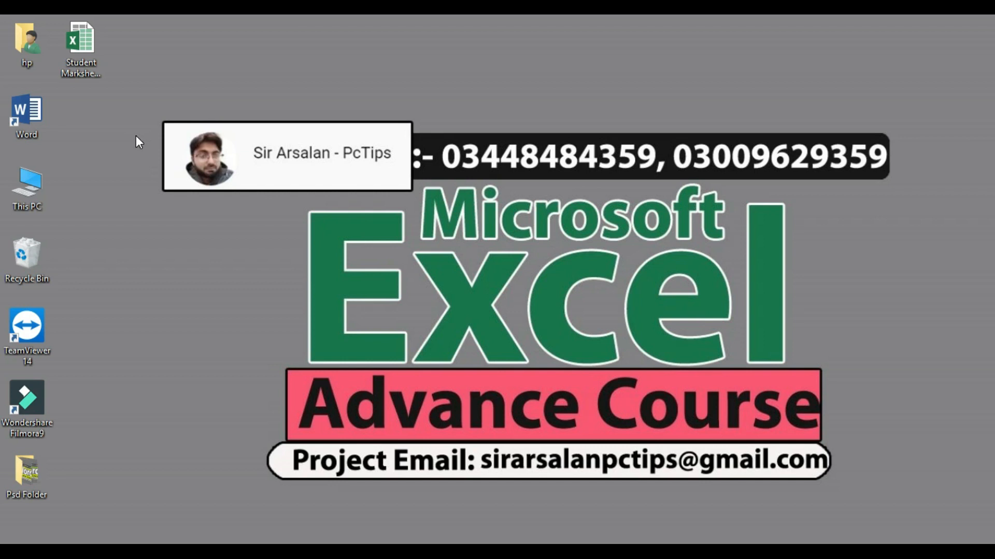
pyautogui.doubleClick(97, 78)
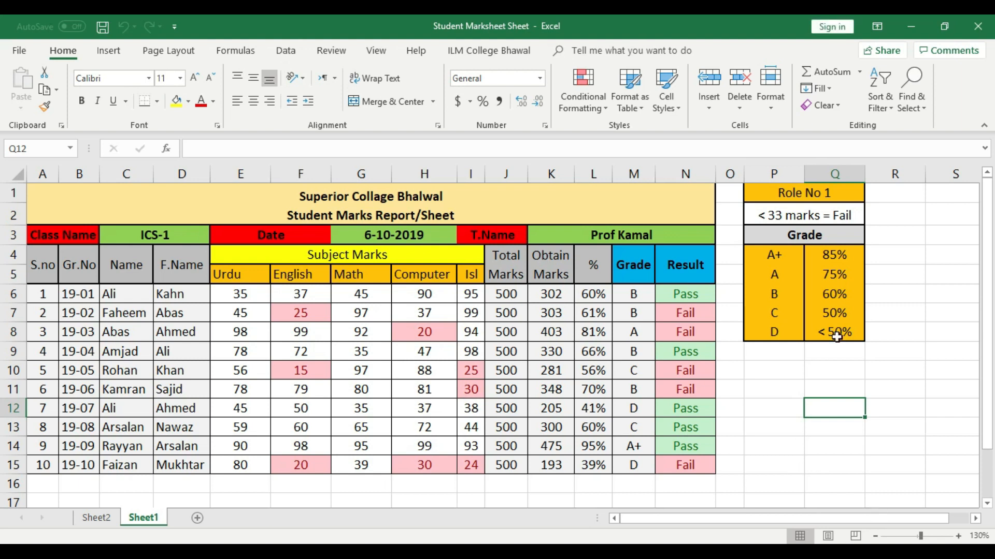
# Step: Switch to the blank Sheet2 and set its zoom to 110%
pyautogui.click(103, 519)
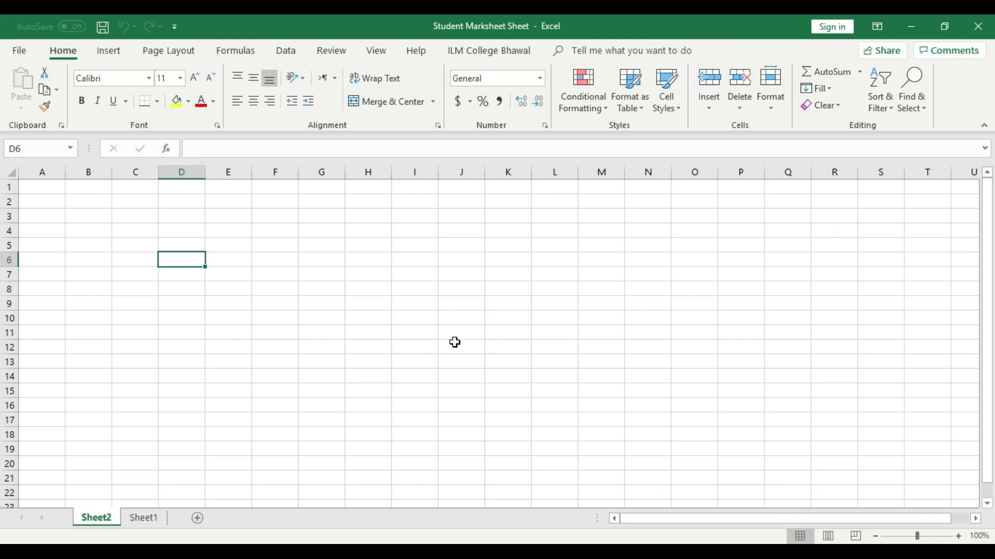
pyautogui.click(954, 537)
pyautogui.click(954, 536)
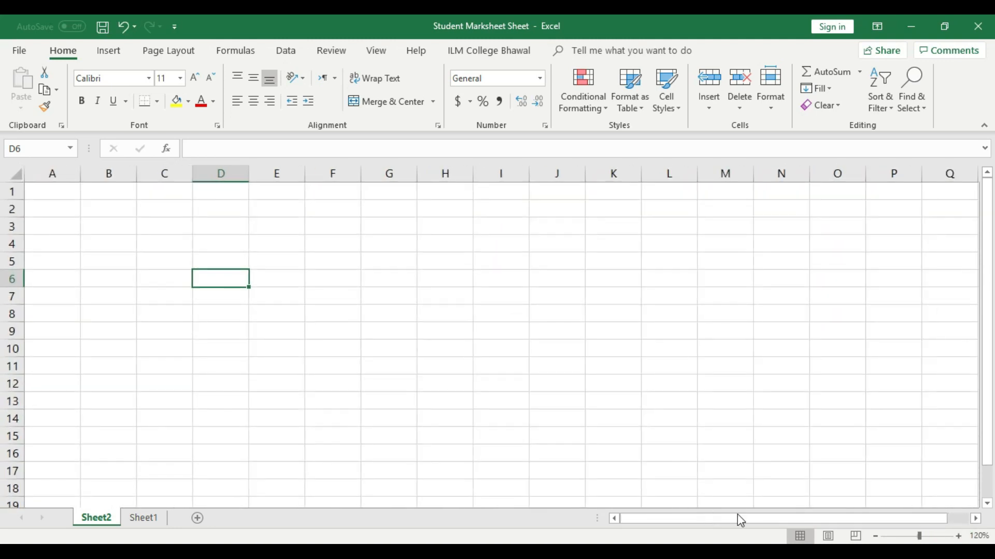
pyautogui.click(875, 537)
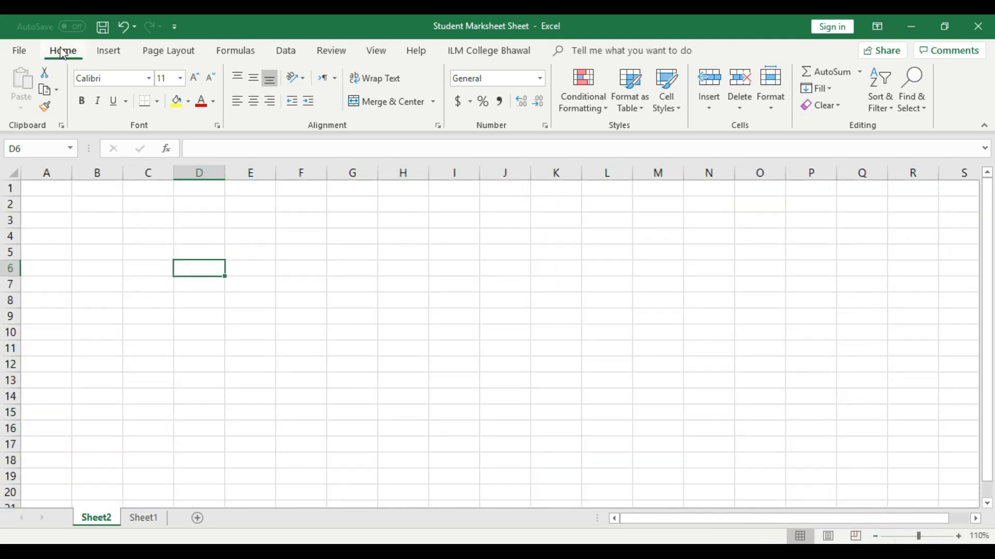
# Step: Look through the available paper sizes and set Sheet2's paper size to A4
pyautogui.click(187, 55)
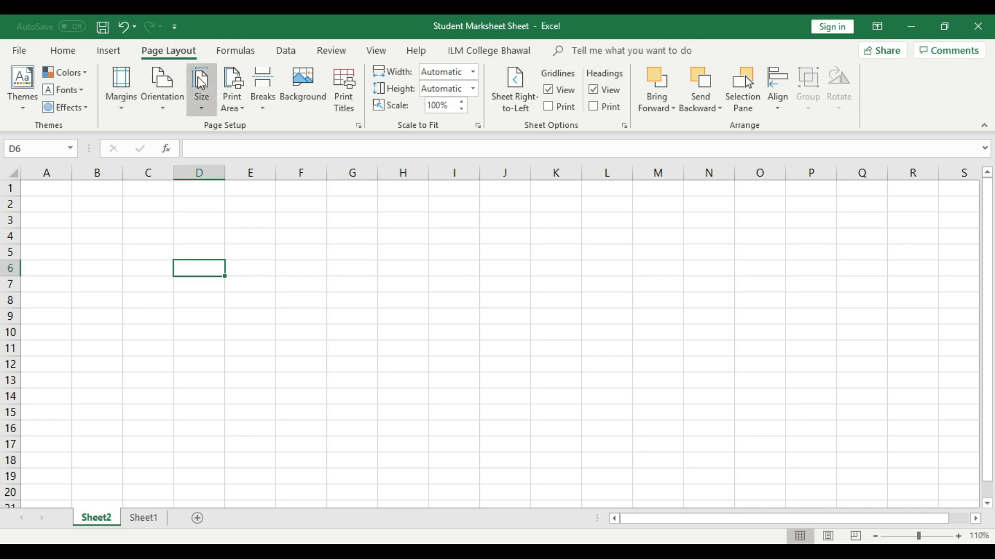
pyautogui.click(212, 102)
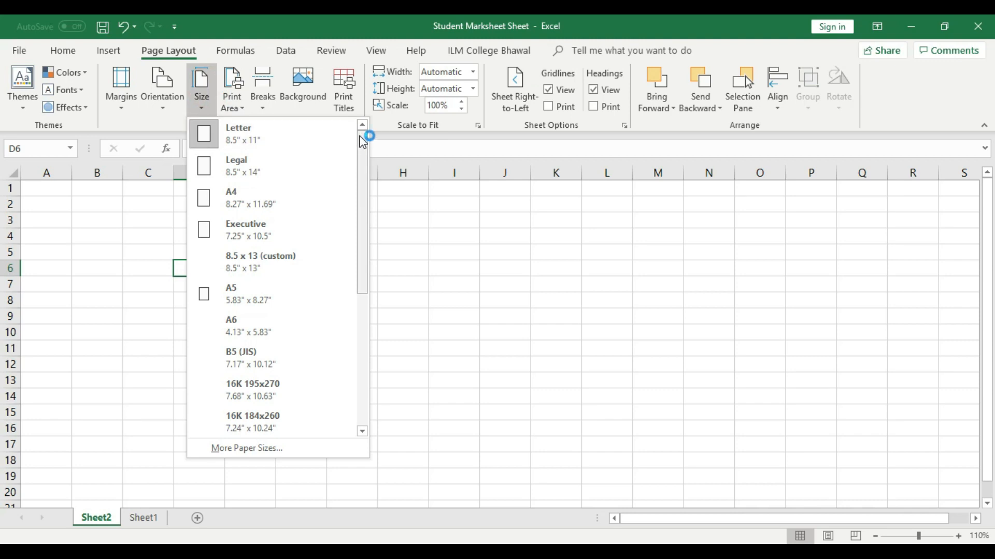
pyautogui.moveTo(362, 142)
pyautogui.mouseDown()
pyautogui.moveTo(360, 310)
pyautogui.moveTo(364, 139)
pyautogui.mouseUp()
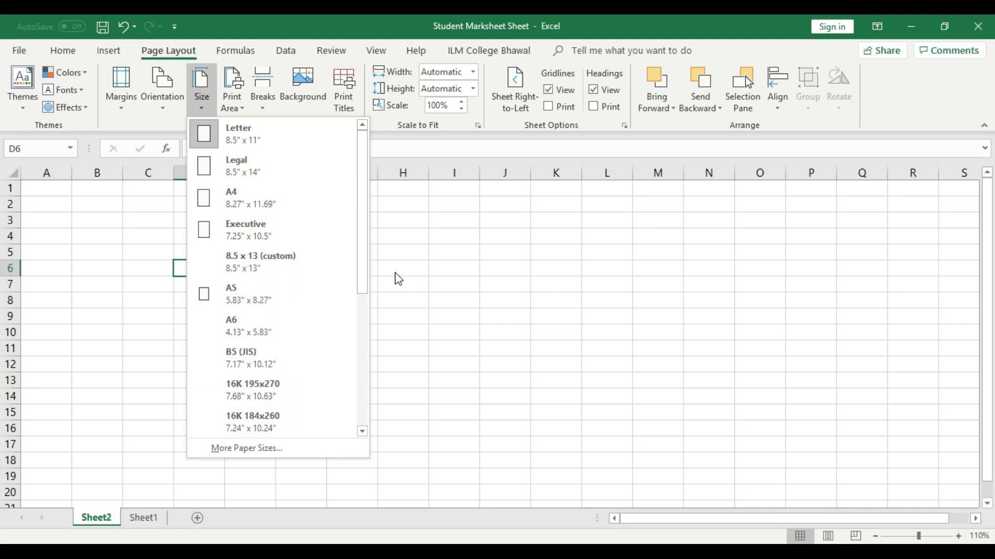
pyautogui.moveTo(357, 229); pyautogui.dragTo(358, 268)
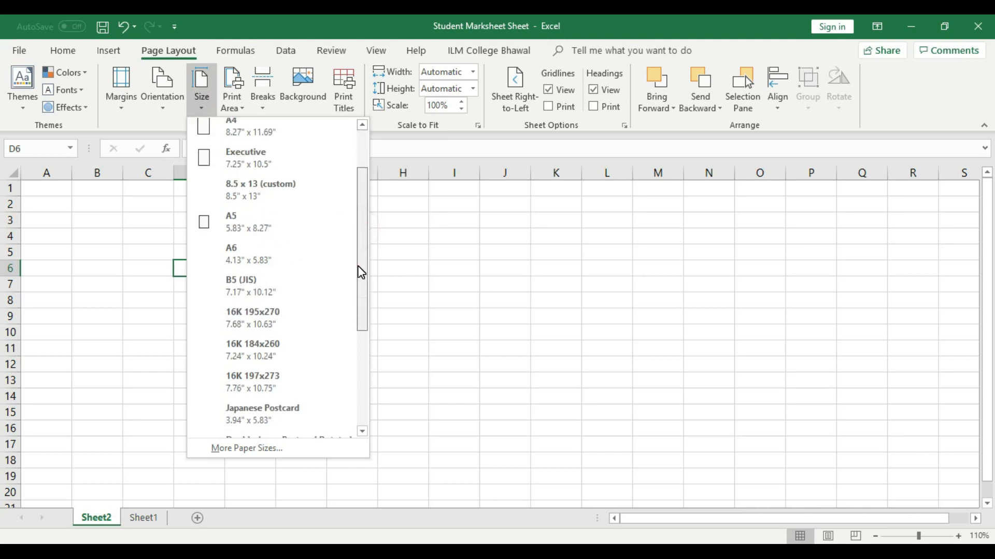
pyautogui.moveTo(361, 273); pyautogui.dragTo(362, 403)
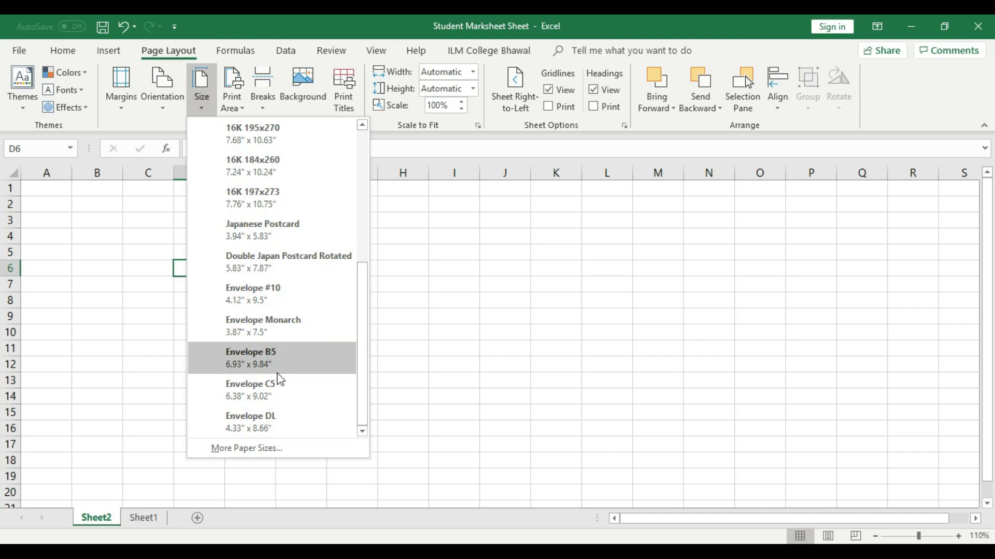
pyautogui.moveTo(361, 367); pyautogui.dragTo(361, 194)
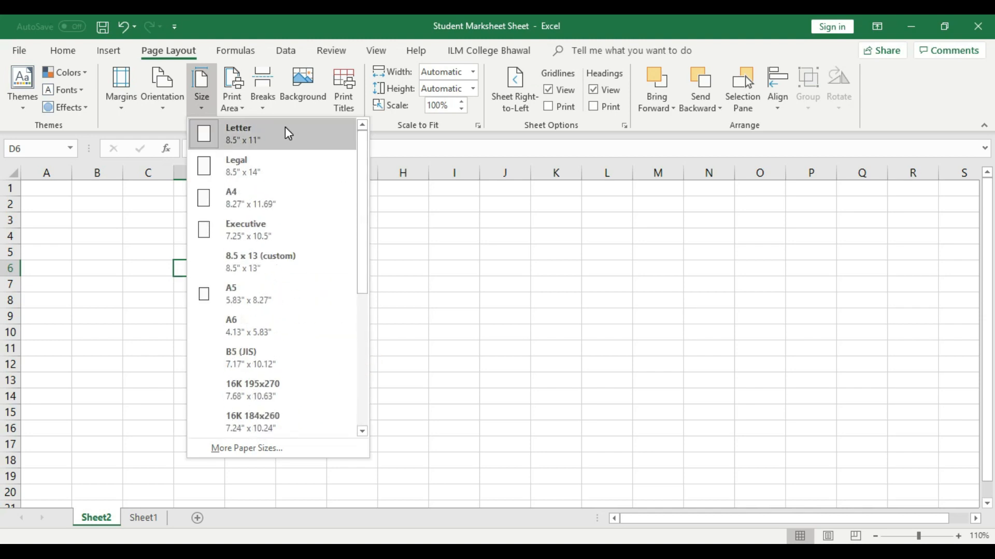
pyautogui.click(248, 199)
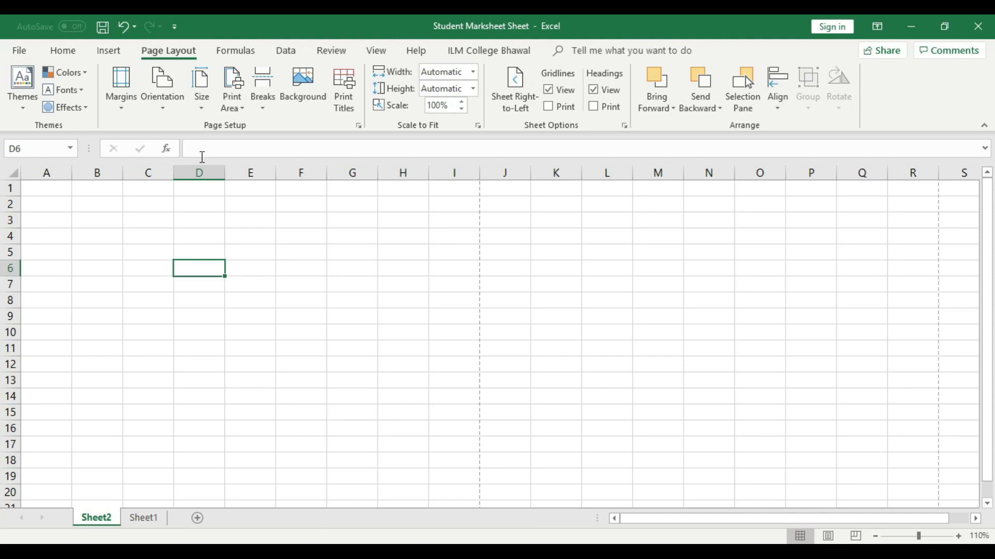
# Step: Review the page orientation options and examine where the dashed page breaks divide Sheet2 across and down
pyautogui.click(152, 101)
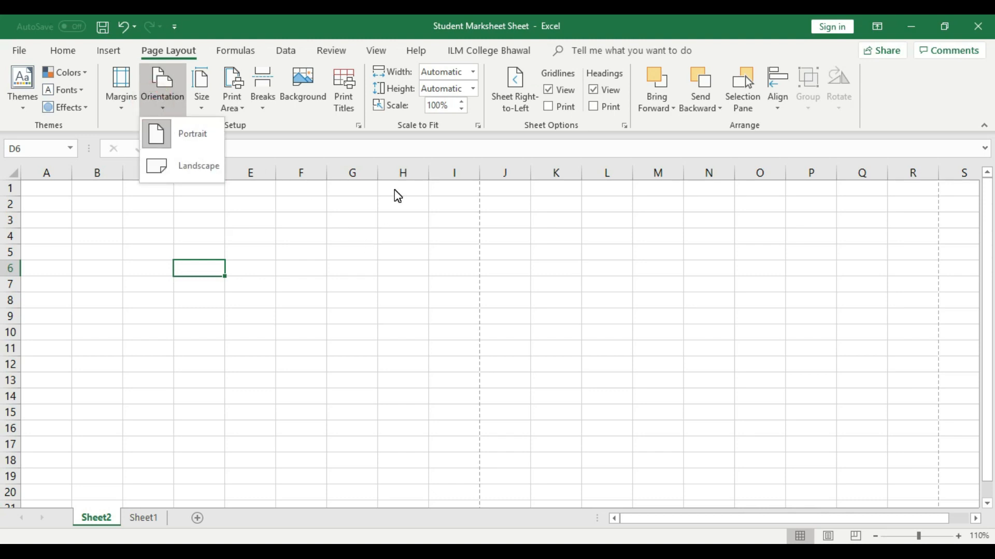
pyautogui.click(568, 228)
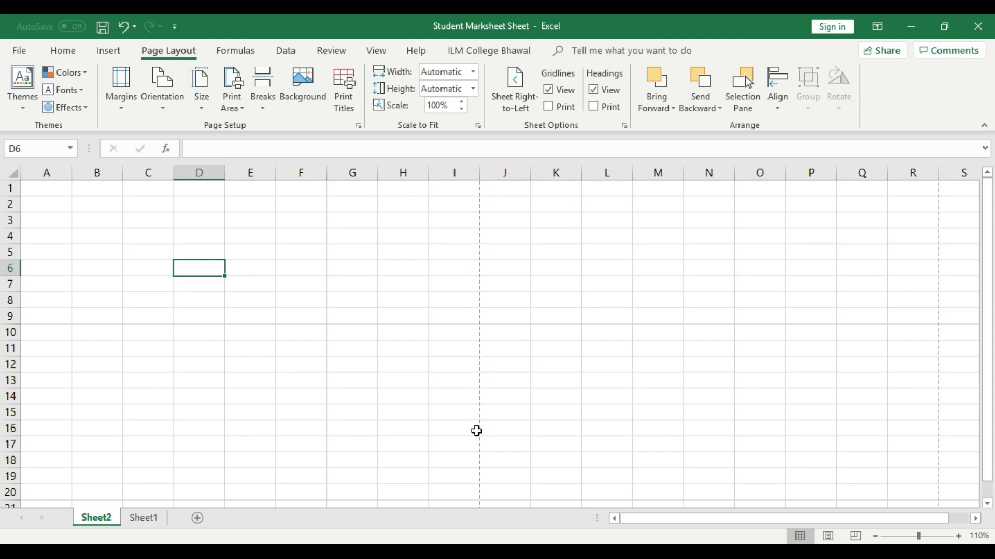
pyautogui.click(987, 503)
pyautogui.click(987, 503)
pyautogui.click(987, 503)
pyautogui.moveTo(987, 506); pyautogui.dragTo(987, 506)
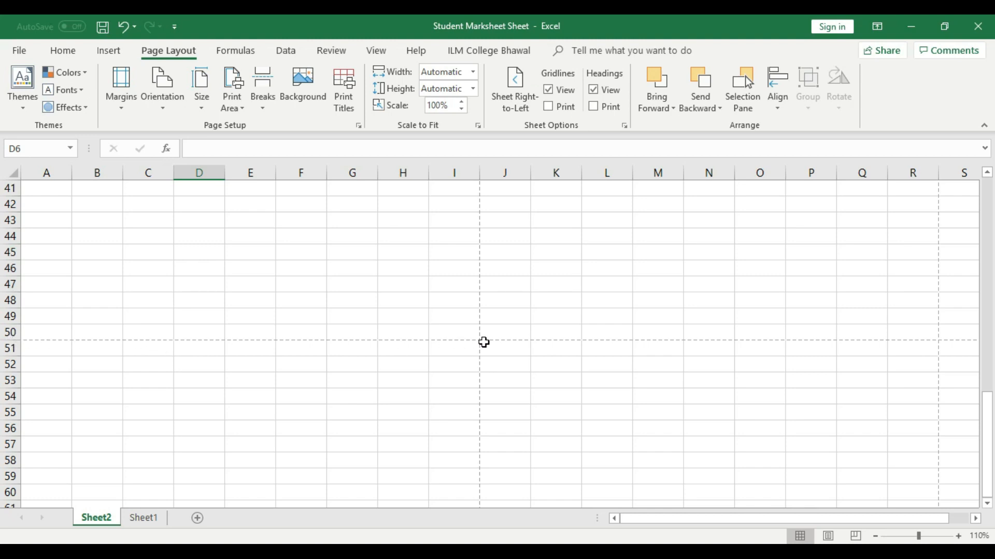
pyautogui.click(85, 400)
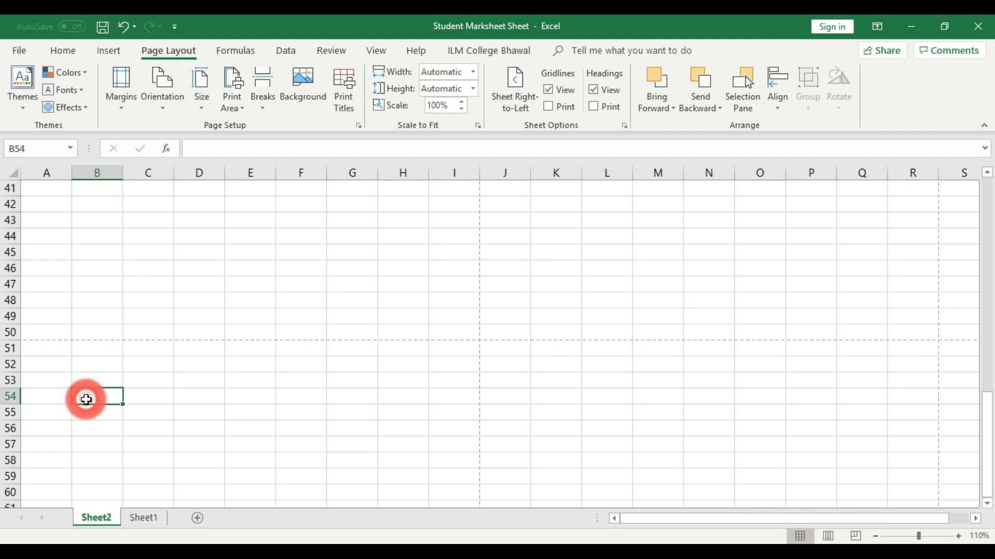
pyautogui.click(137, 235)
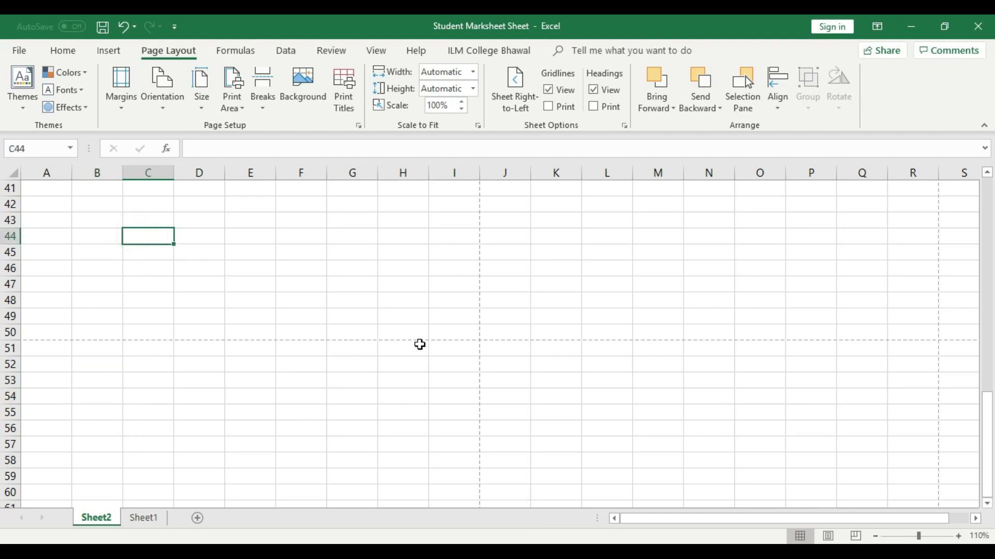
pyautogui.click(190, 377)
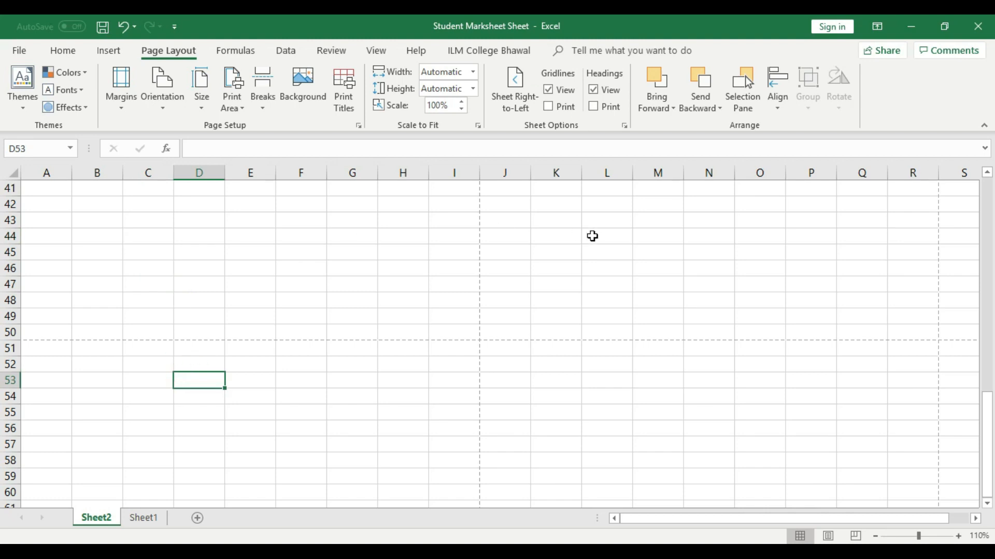
pyautogui.click(696, 235)
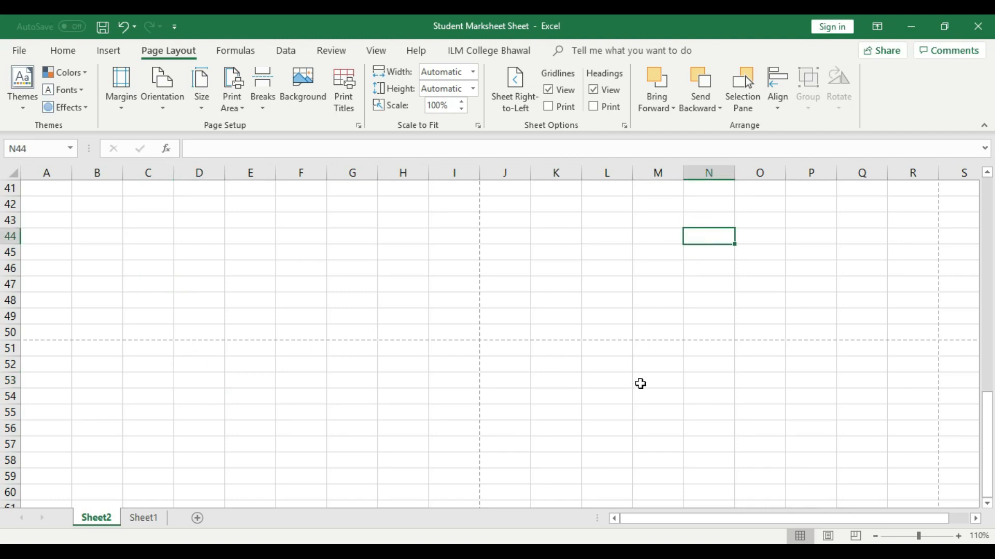
pyautogui.click(681, 400)
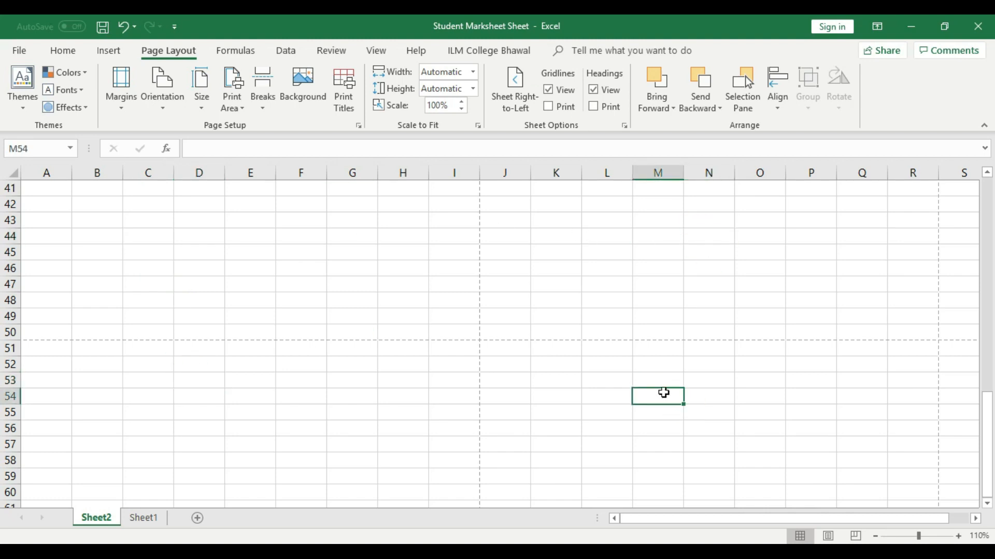
pyautogui.scroll(13, 489, 369)
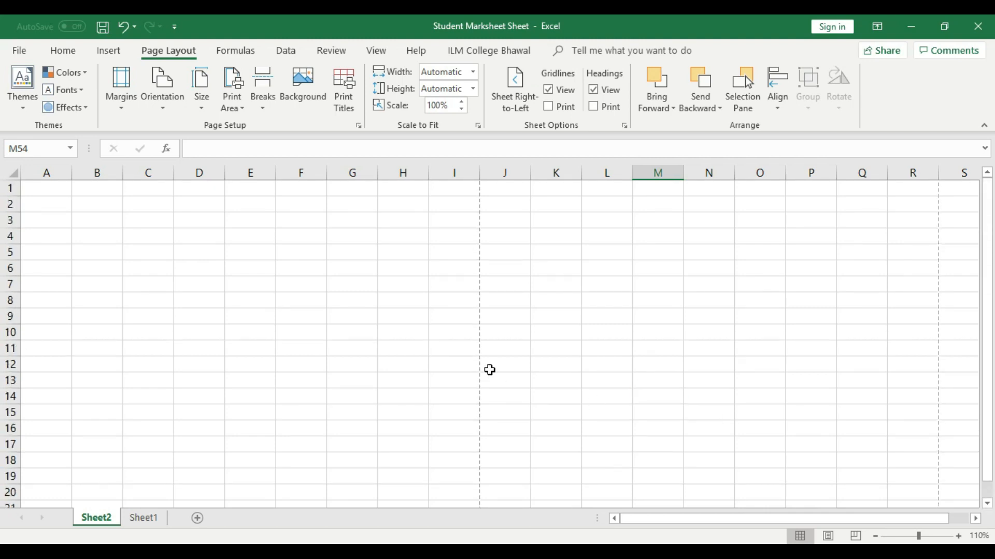
# Step: Fill cells A1:I1 with yellow to mark the width of the first page
pyautogui.moveTo(41, 188); pyautogui.dragTo(437, 189)
pyautogui.click(62, 51)
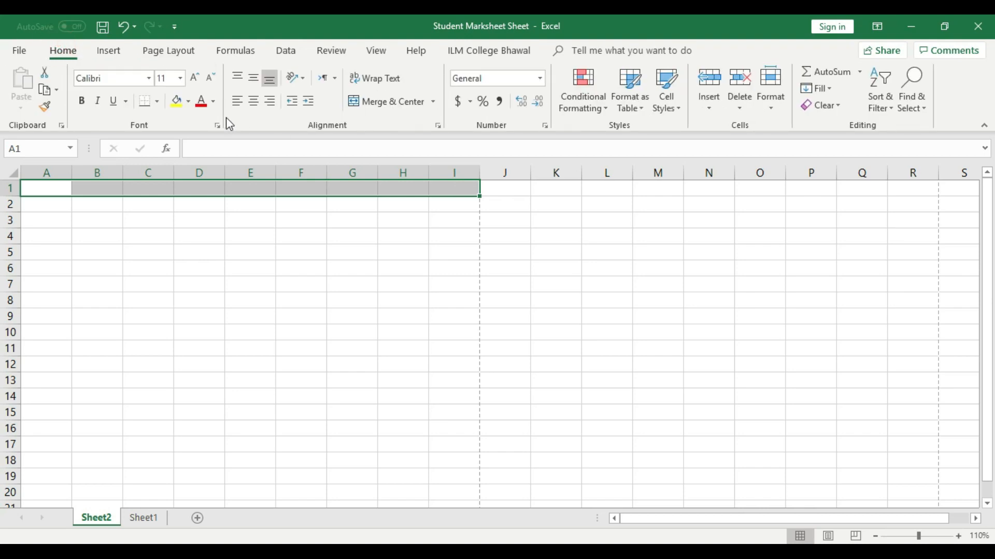
pyautogui.click(176, 101)
pyautogui.click(351, 291)
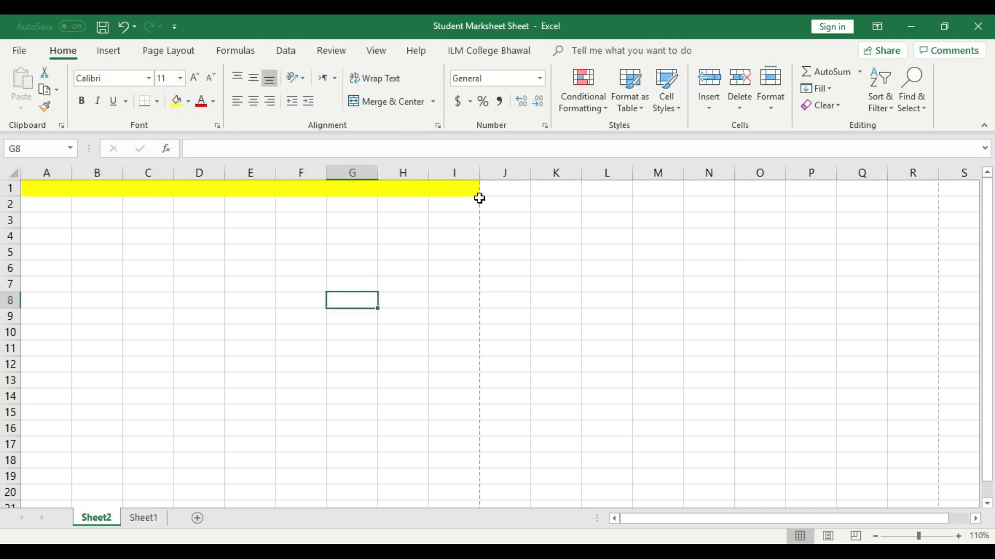
# Step: Fill cells J1:R1 with the standard light blue to mark the width of the second page
pyautogui.moveTo(502, 191); pyautogui.dragTo(912, 188)
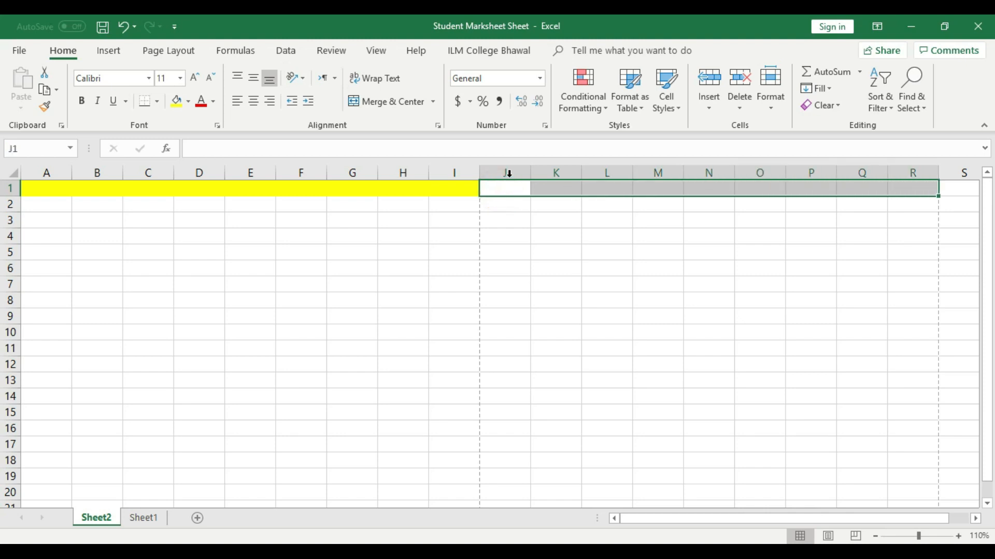
pyautogui.click(188, 101)
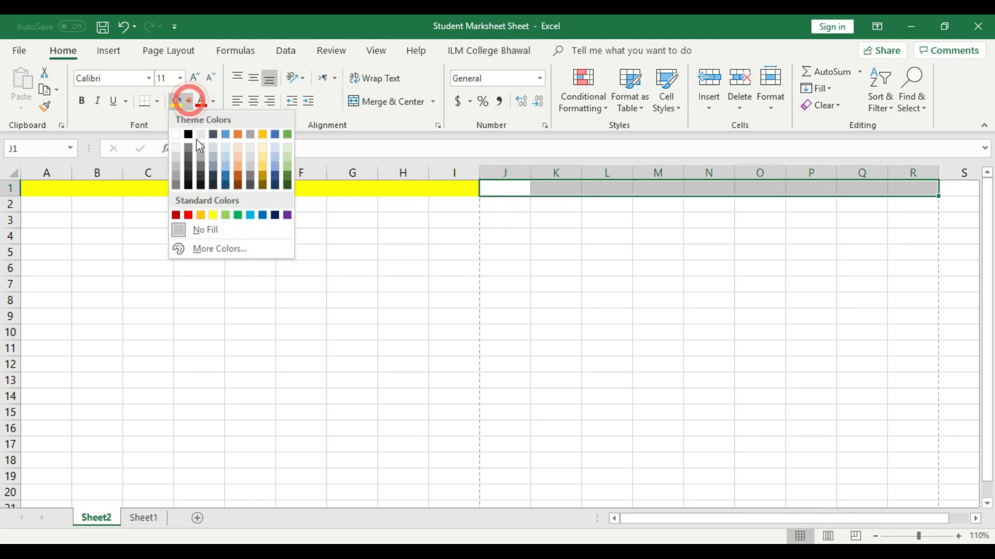
pyautogui.click(250, 214)
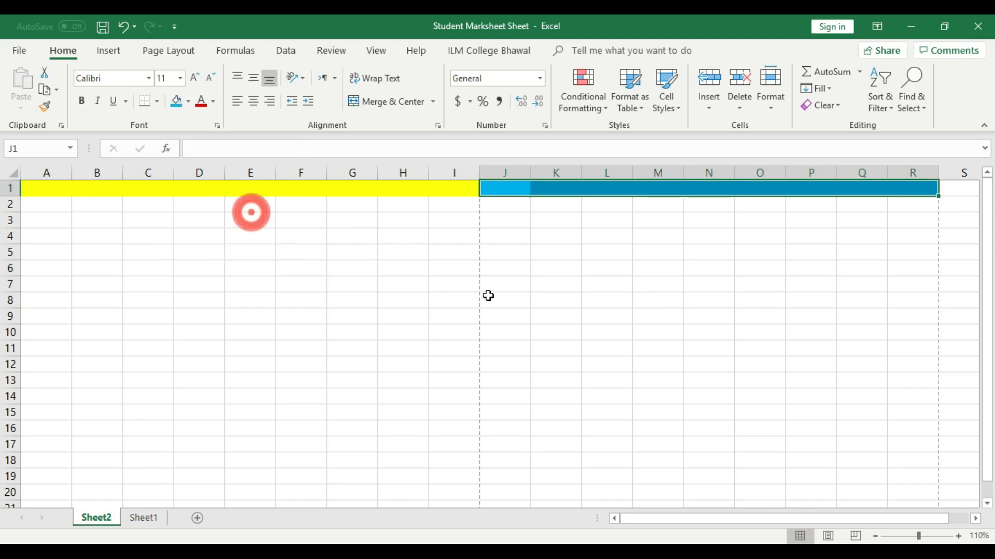
# Step: Fill cells A50:I50 with light blue to mark the last row of the first page
pyautogui.scroll(-12, 523, 308)
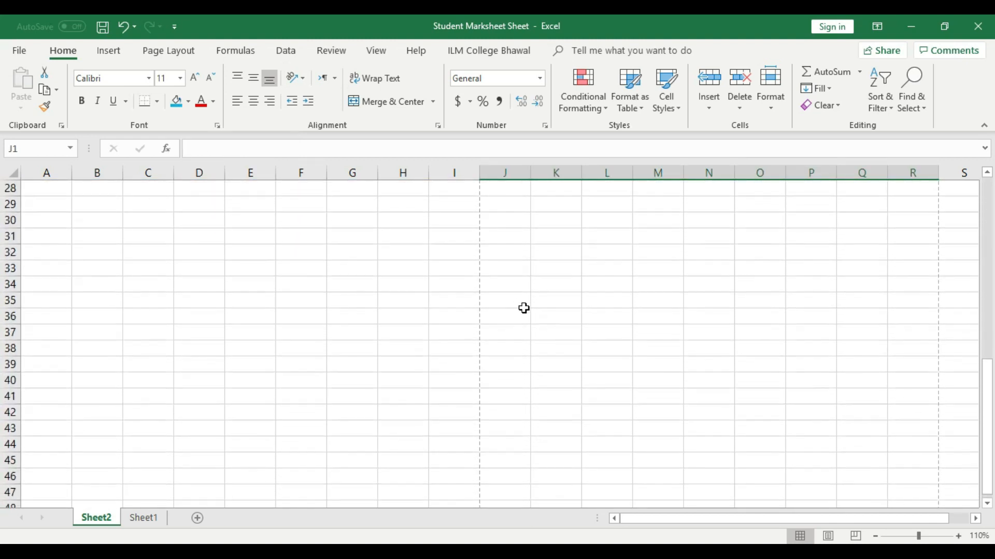
pyautogui.moveTo(446, 396); pyautogui.dragTo(29, 392)
pyautogui.click(176, 101)
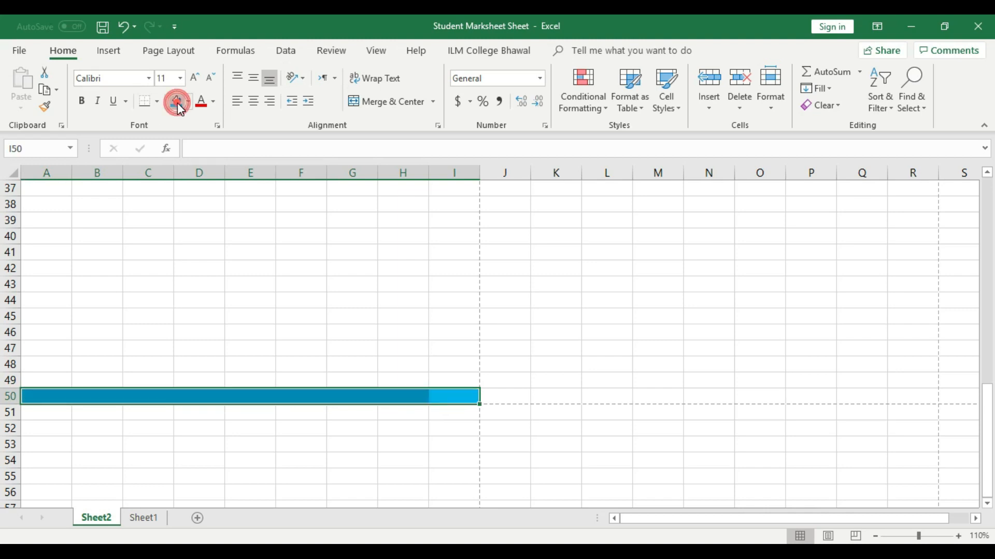
pyautogui.click(598, 398)
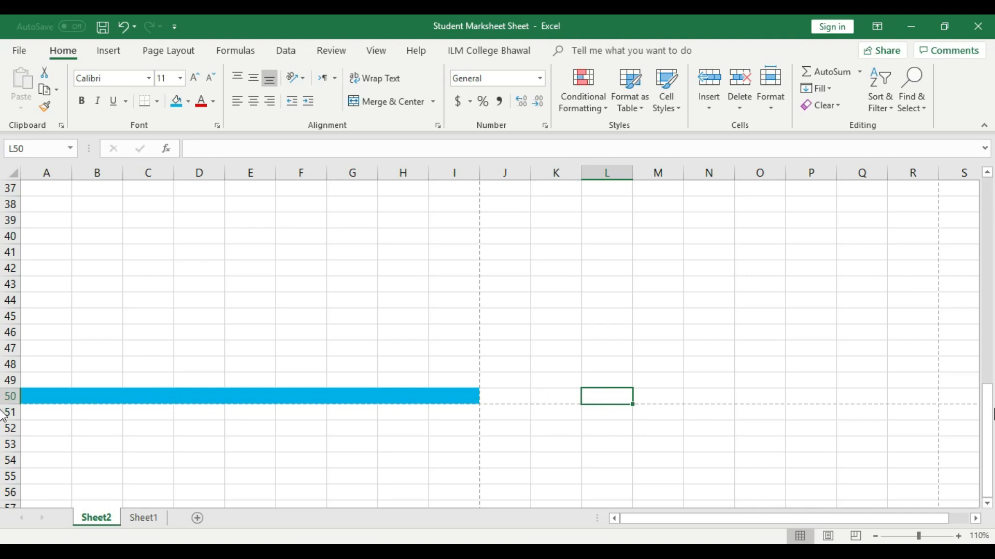
# Step: Change Sheet2's paper size to Legal and check where the horizontal page break falls
pyautogui.moveTo(989, 429); pyautogui.dragTo(987, 409)
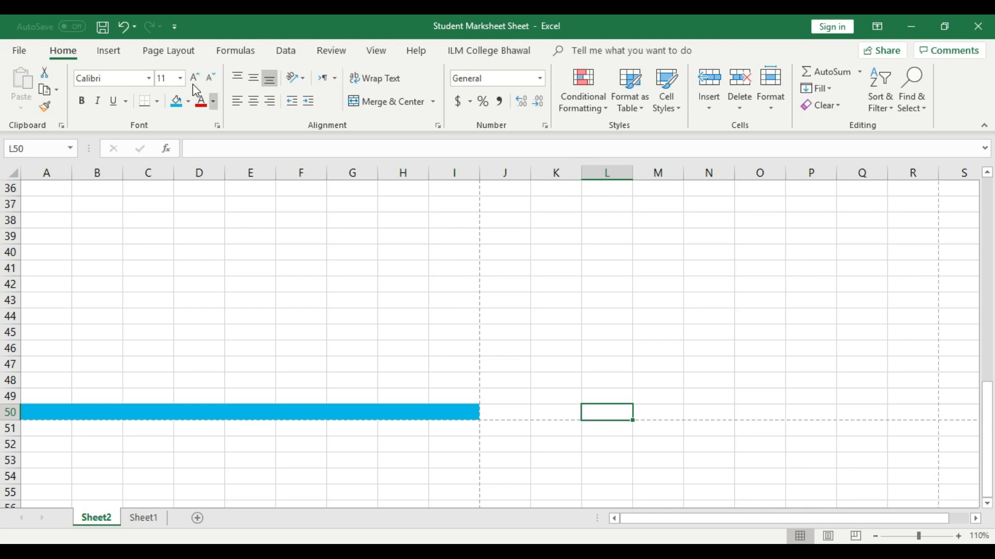
pyautogui.click(161, 50)
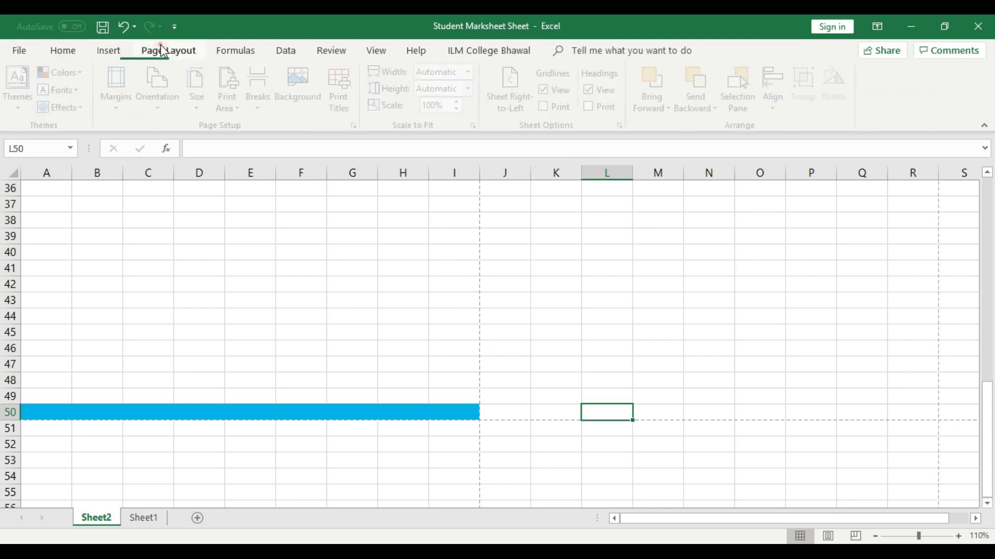
pyautogui.click(208, 93)
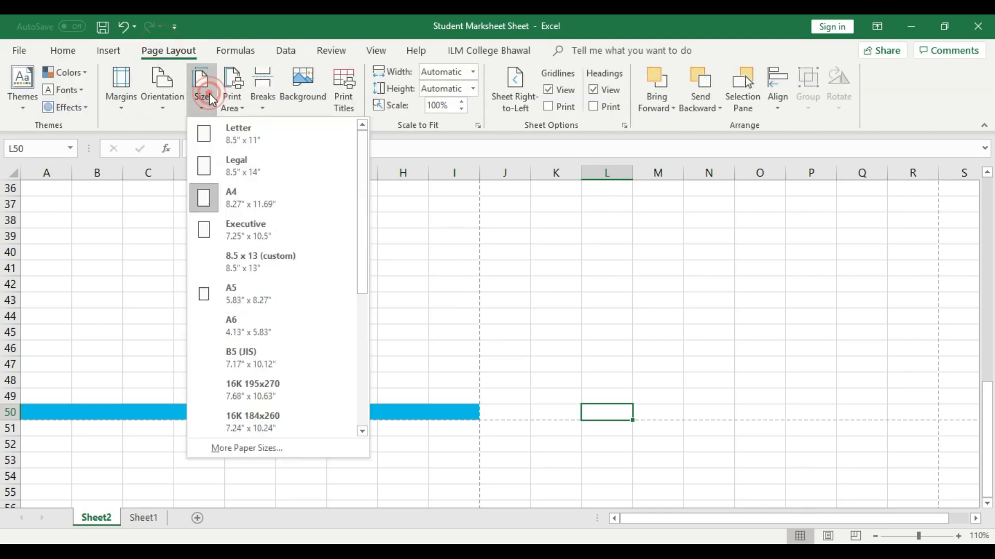
pyautogui.click(248, 175)
pyautogui.moveTo(987, 396); pyautogui.dragTo(985, 461)
pyautogui.moveTo(986, 502); pyautogui.dragTo(987, 505)
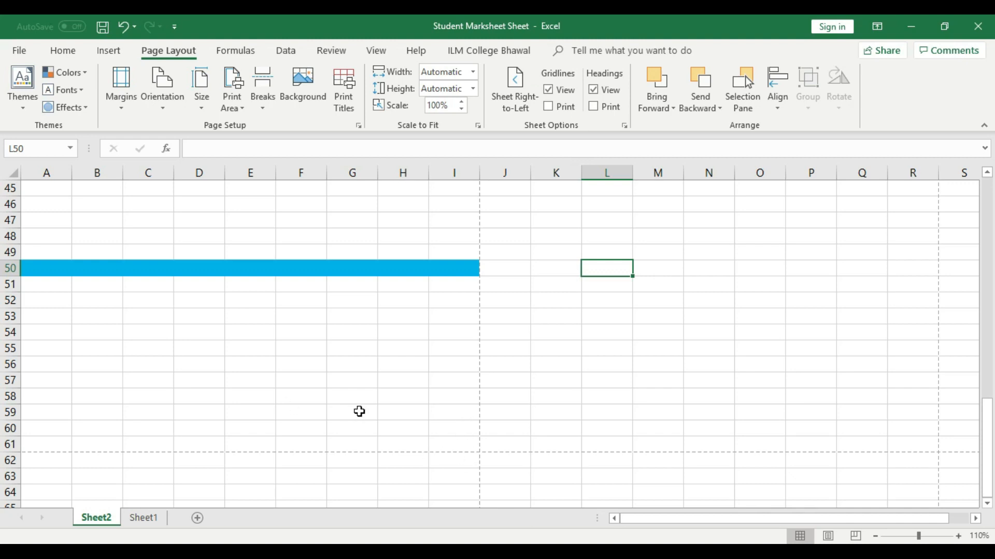
# Step: Set Sheet2's paper size to A4 and check the page breaks against the coloured marker rows
pyautogui.click(202, 101)
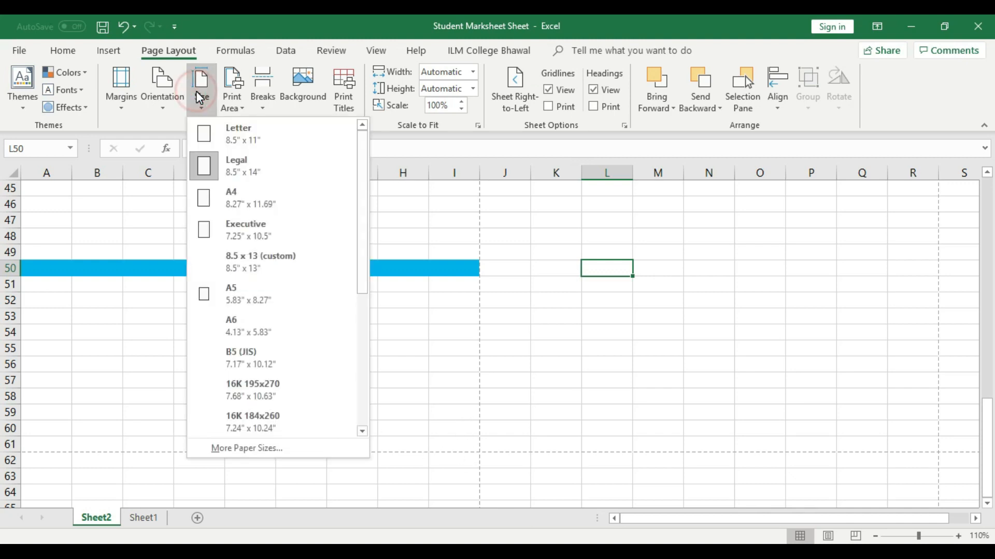
pyautogui.click(274, 206)
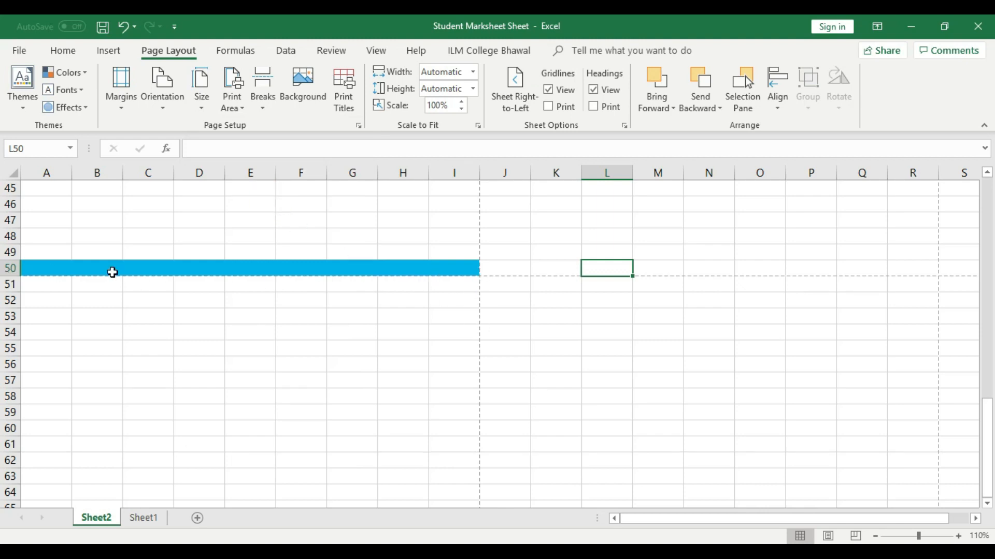
pyautogui.moveTo(984, 430); pyautogui.dragTo(979, 200)
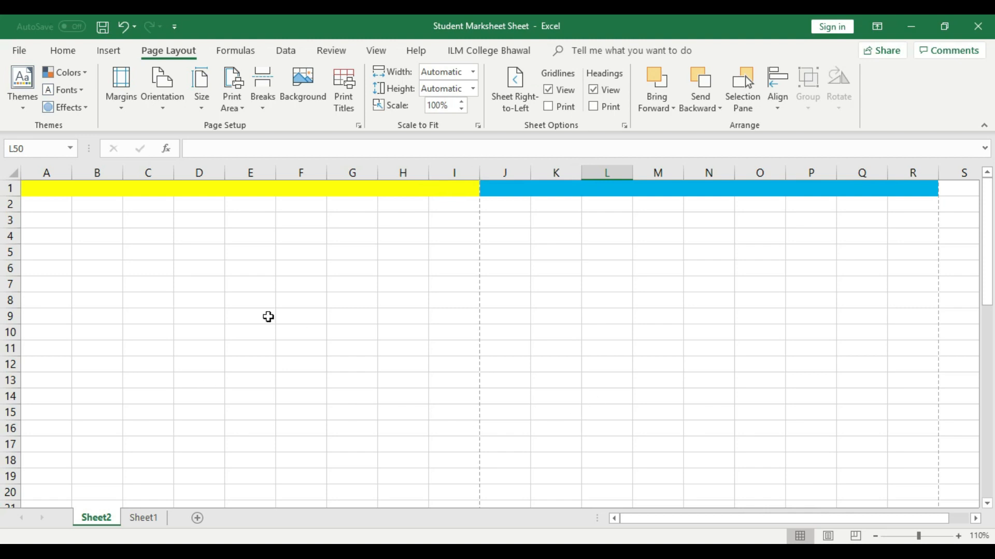
# Step: Number the columns in row 2 by entering 1 to 10 across cells A2:J2
pyautogui.moveTo(42, 201); pyautogui.dragTo(476, 371)
pyautogui.click(498, 361)
pyautogui.click(53, 204)
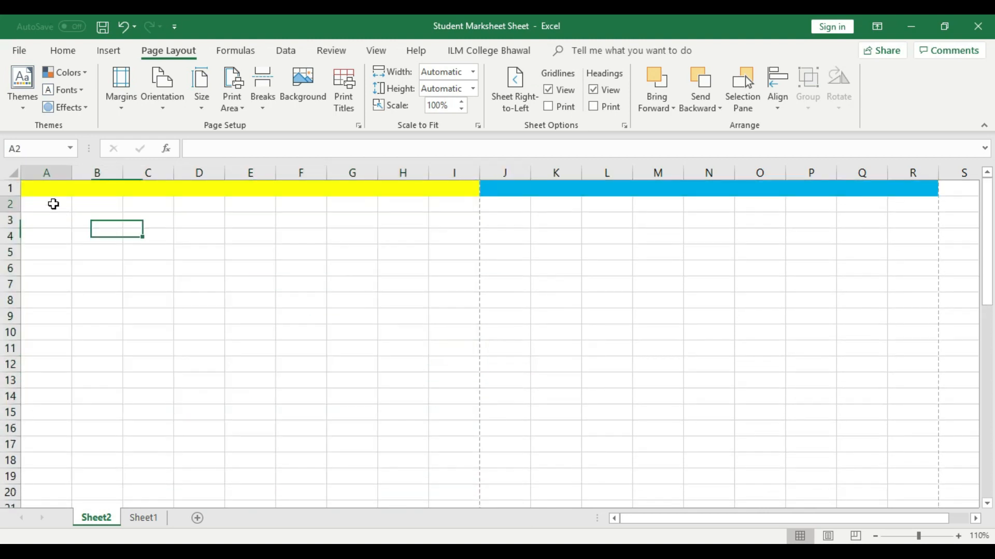
pyautogui.write('1')
pyautogui.click(100, 206)
pyautogui.write('2')
pyautogui.click(139, 206)
pyautogui.write('3')
pyautogui.click(223, 204)
pyautogui.write('4')
pyautogui.click(245, 204)
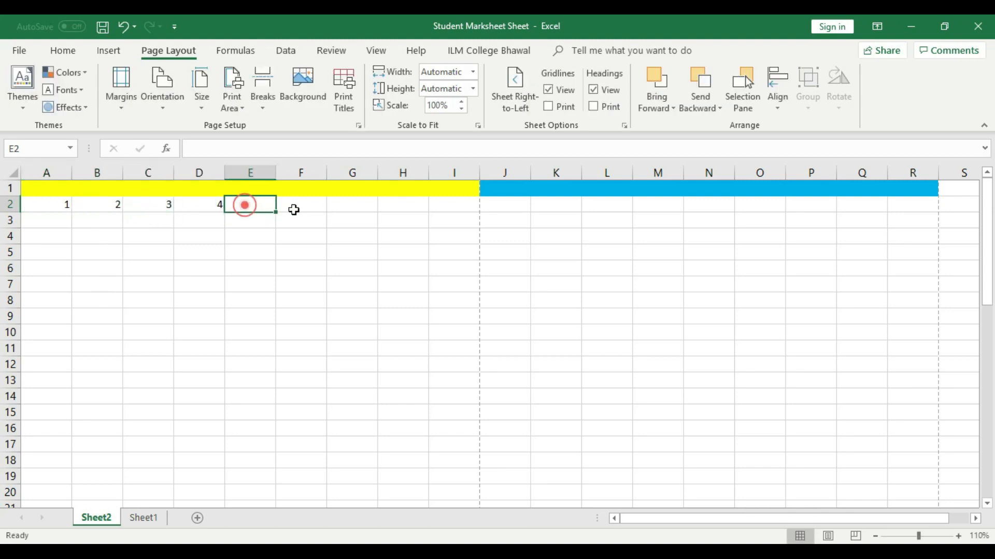
pyautogui.write('5')
pyautogui.click(301, 202)
pyautogui.write('6')
pyautogui.click(346, 203)
pyautogui.write('7')
pyautogui.click(403, 204)
pyautogui.write('8')
pyautogui.click(451, 204)
pyautogui.write('9')
pyautogui.click(497, 207)
pyautogui.write('10')
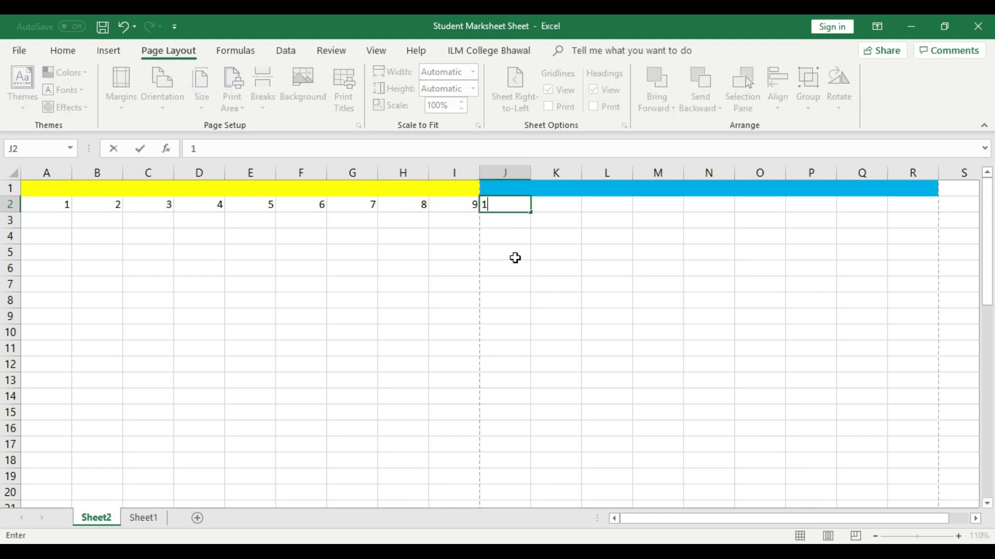
pyautogui.click(523, 284)
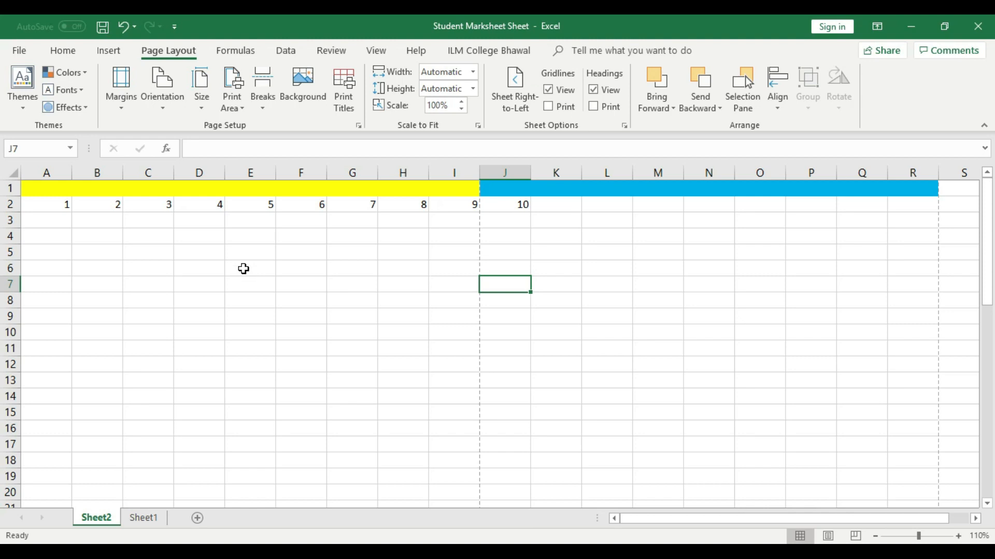
# Step: Preview Sheet2's first printed page at enlarged size and compare it with the numbered columns on the sheet
pyautogui.hotkey('ctrl', 'p')
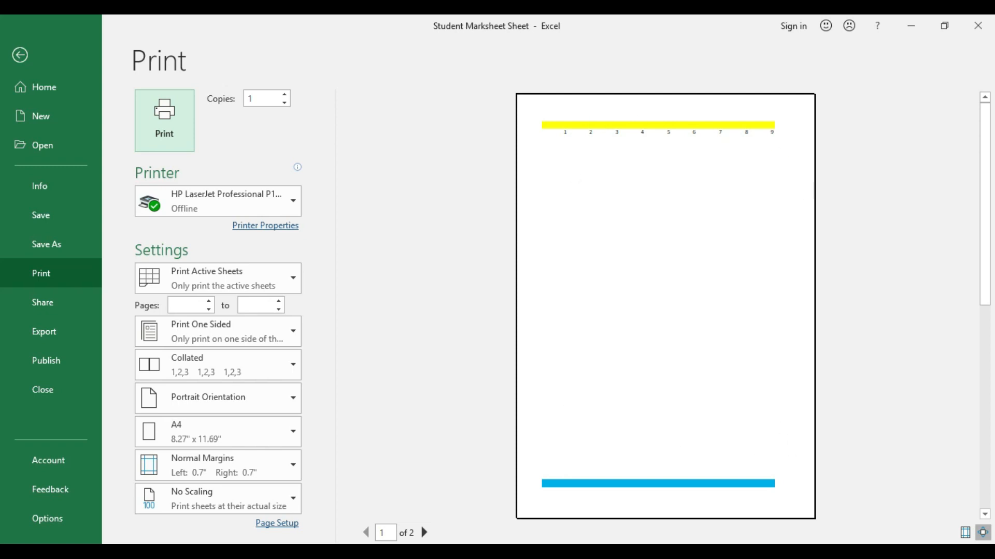
pyautogui.click(986, 536)
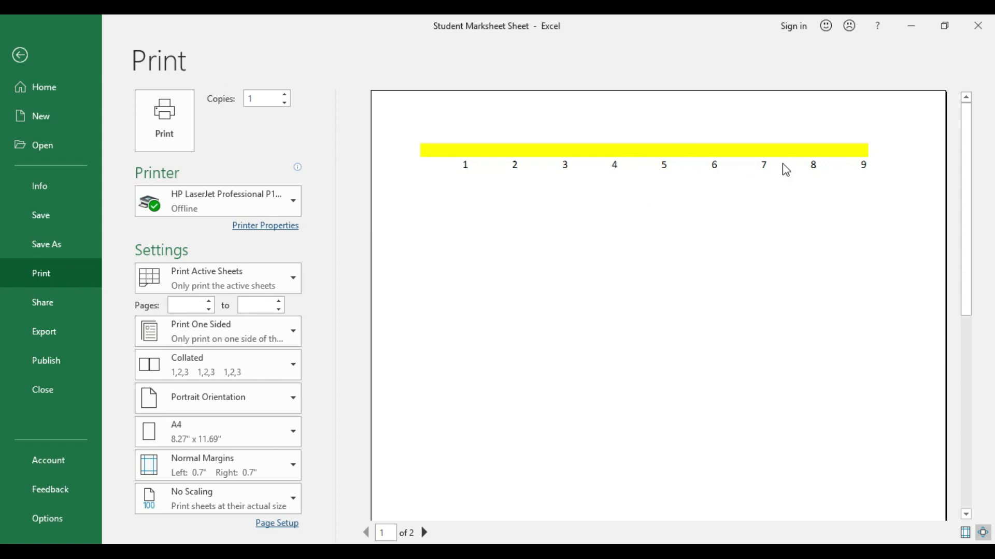
pyautogui.click(21, 55)
pyautogui.click(445, 317)
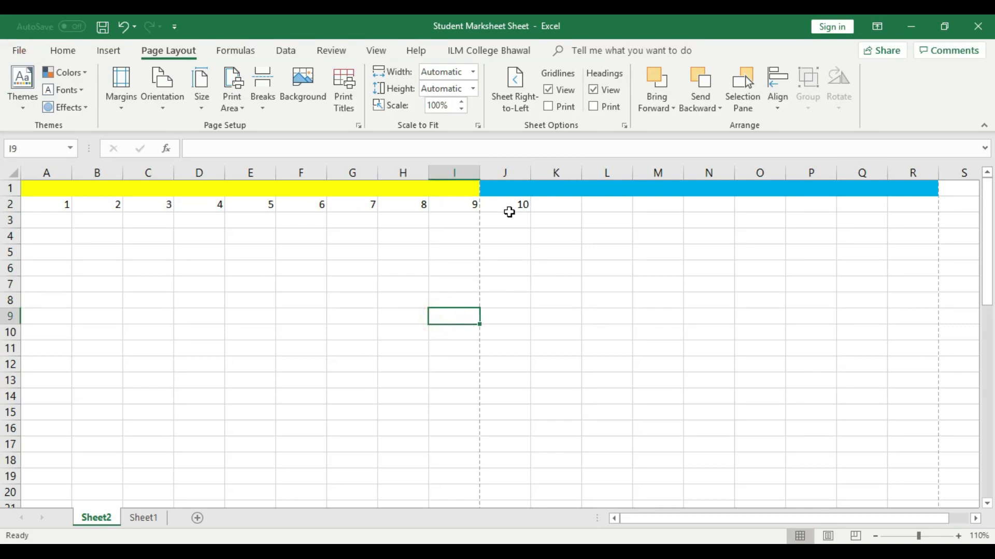
pyautogui.click(459, 206)
pyautogui.click(510, 211)
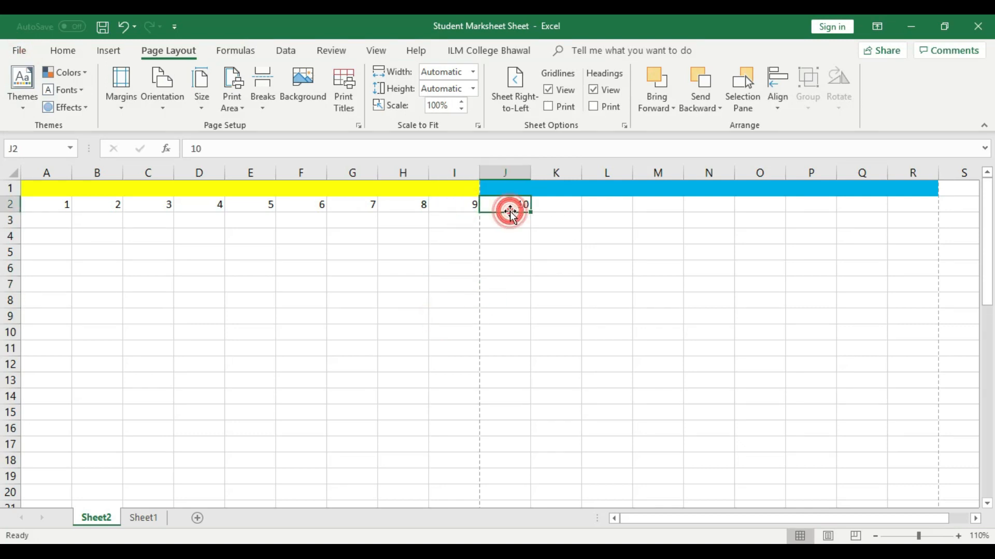
pyautogui.click(387, 329)
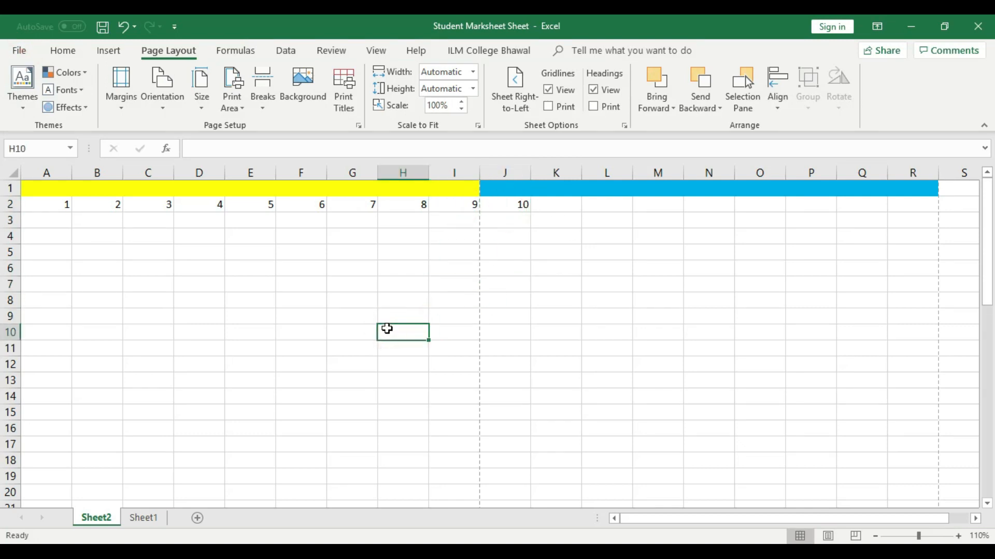
# Step: Page through both pages of Sheet2's print preview to see how the numbered columns are divided, and return to the sheet
pyautogui.hotkey('ctrl', 'p')
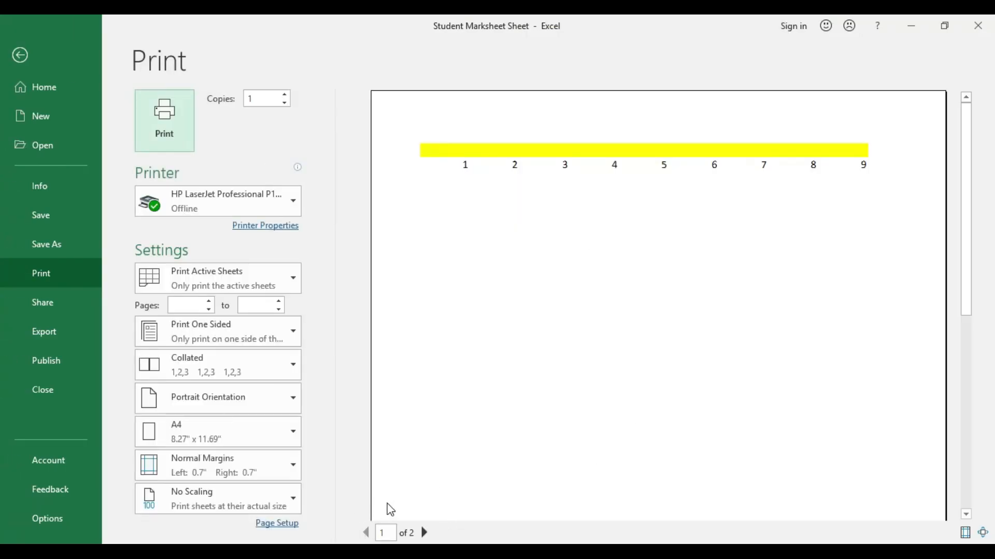
pyautogui.click(387, 534)
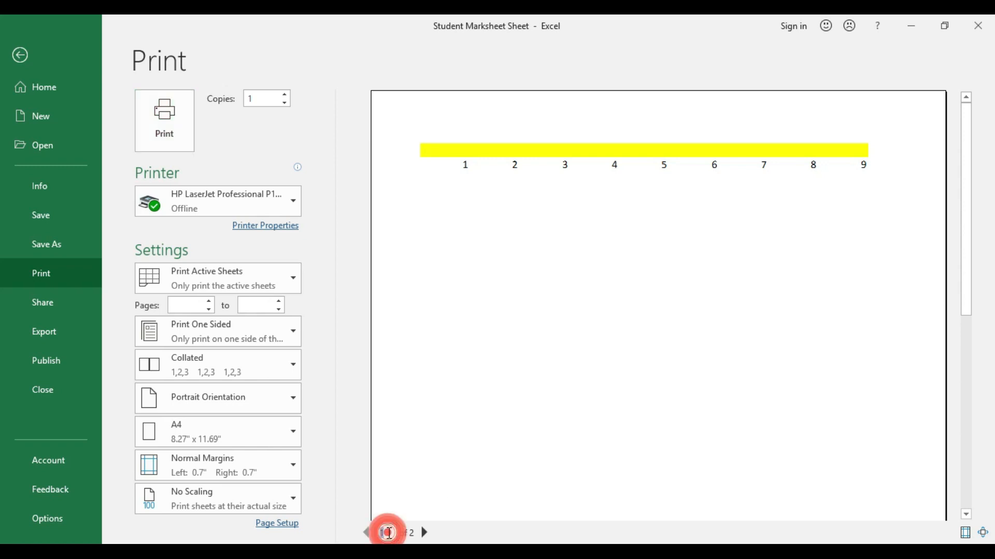
pyautogui.click(424, 534)
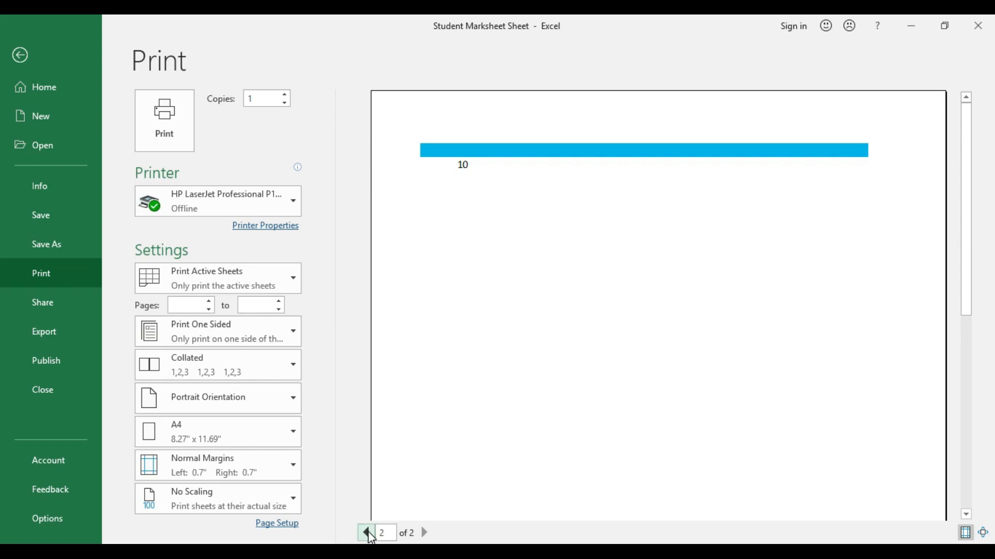
pyautogui.click(366, 532)
pyautogui.click(425, 534)
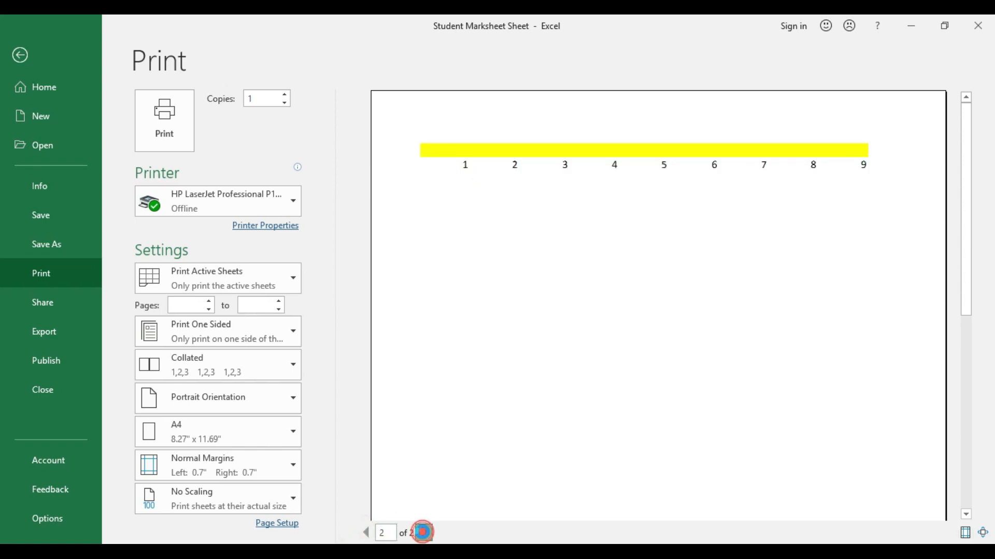
pyautogui.click(456, 282)
pyautogui.click(34, 64)
pyautogui.click(463, 333)
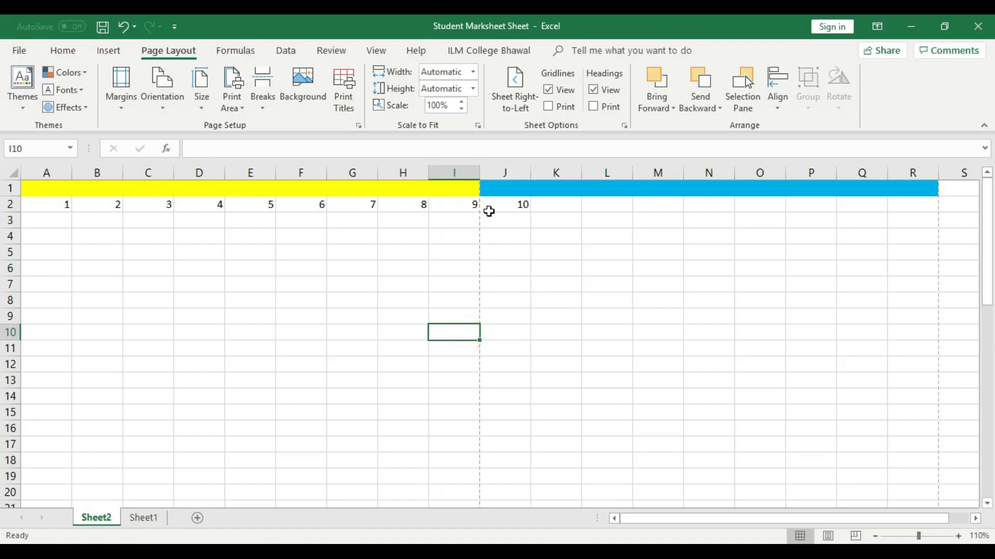
# Step: Clear the number from cell J2, the first column beyond the page break
pyautogui.click(516, 203)
pyautogui.press('Delete')
pyautogui.click(546, 268)
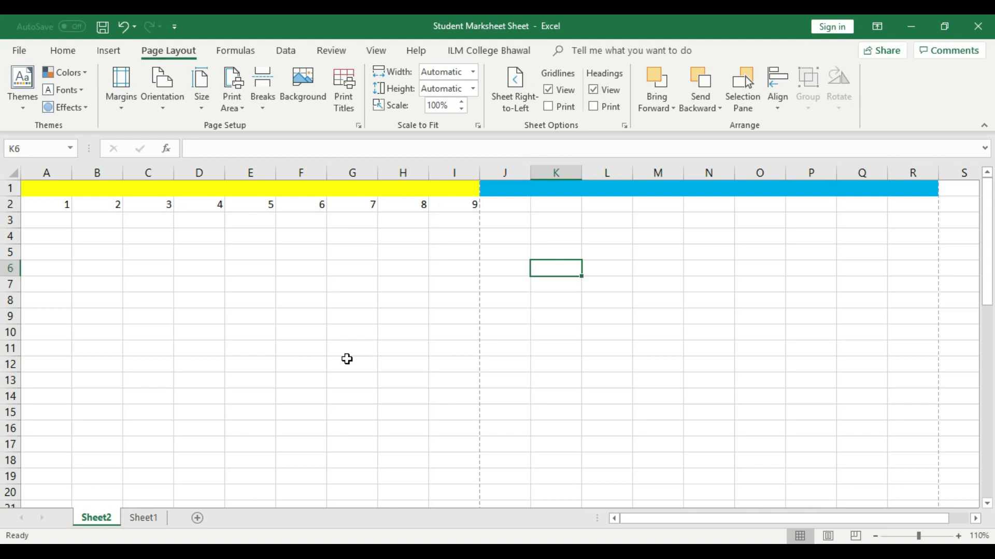
# Step: Delete Sheet2 from the workbook, leaving the marksheet on Sheet1
pyautogui.rightClick(102, 522)
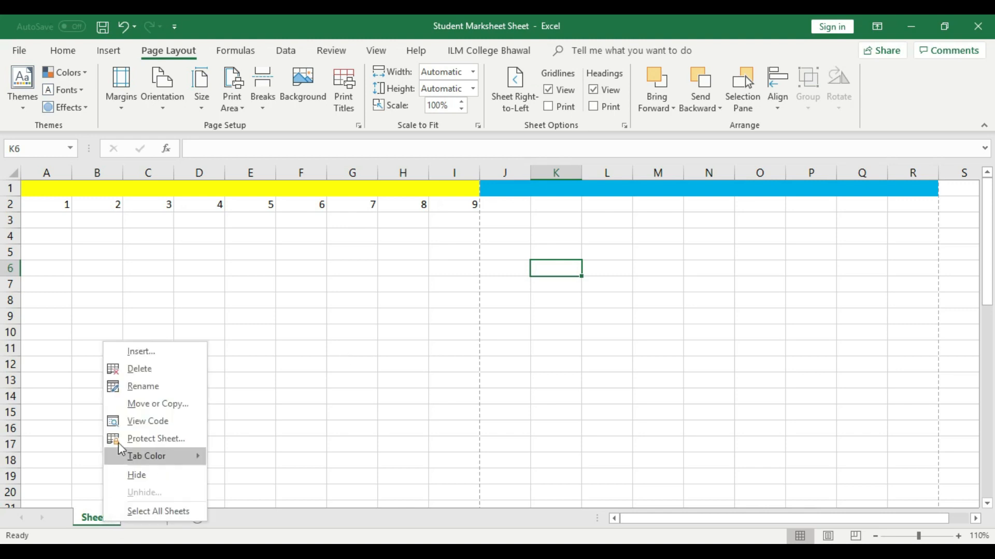
pyautogui.click(138, 368)
pyautogui.click(469, 327)
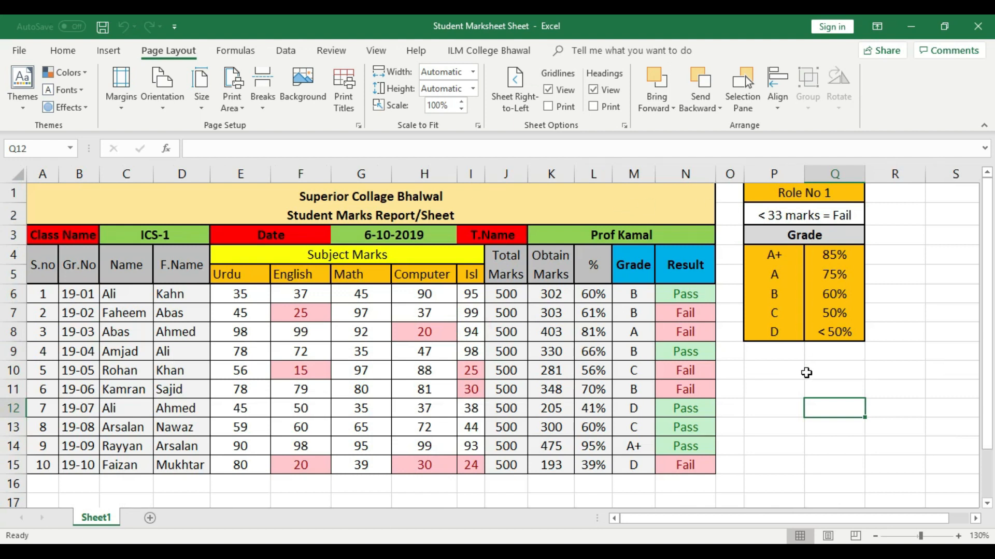
# Step: Delete columns P:R containing the grade key beside the marksheet
pyautogui.moveTo(774, 174); pyautogui.dragTo(895, 174)
pyautogui.rightClick(855, 176)
pyautogui.click(889, 293)
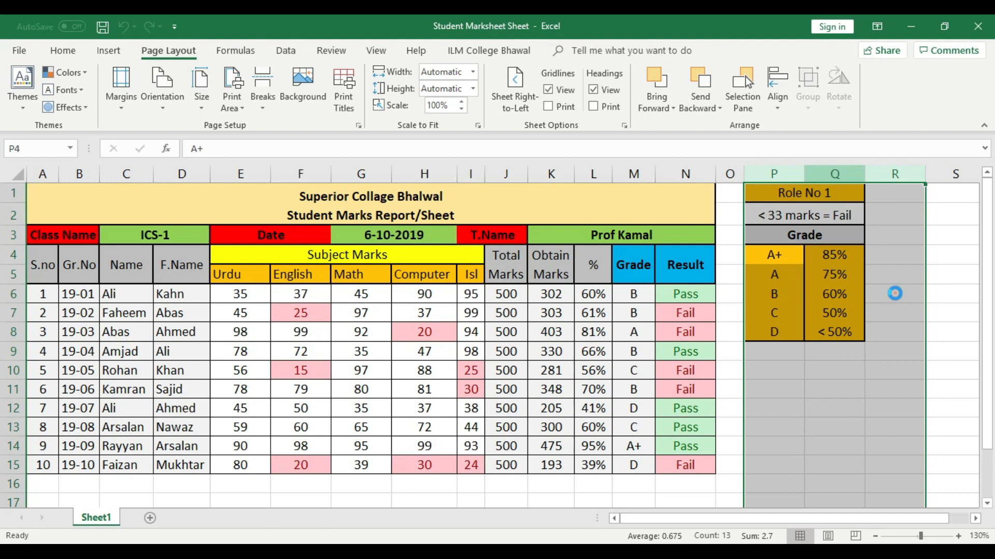
pyautogui.click(895, 255)
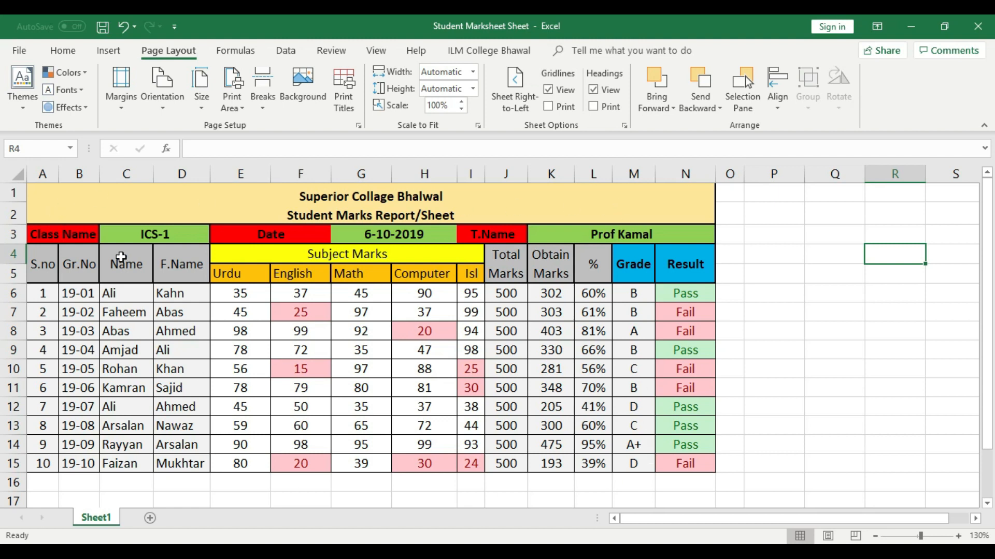
# Step: Set Sheet1's paper size to A4 and check where the page breaks cut the marksheet
pyautogui.click(201, 88)
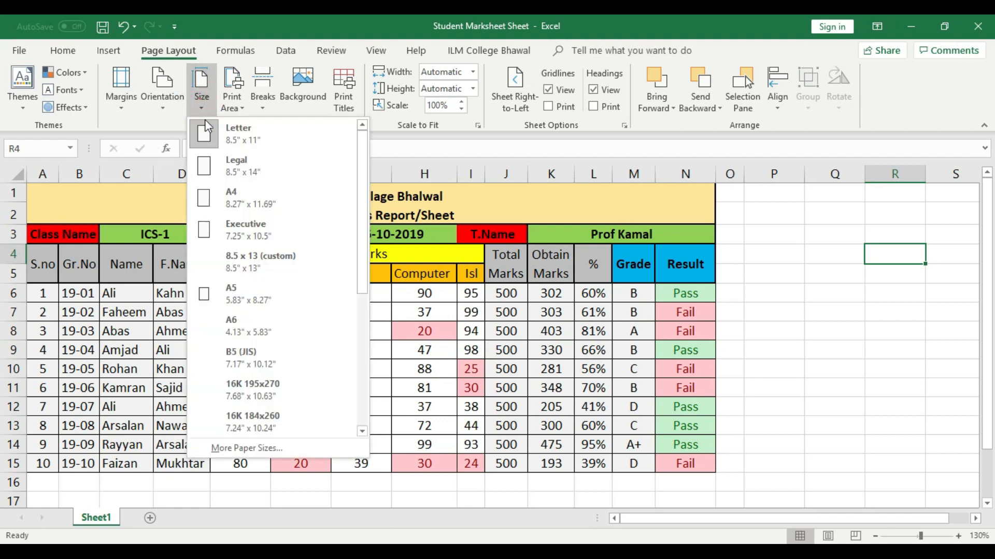
pyautogui.click(246, 207)
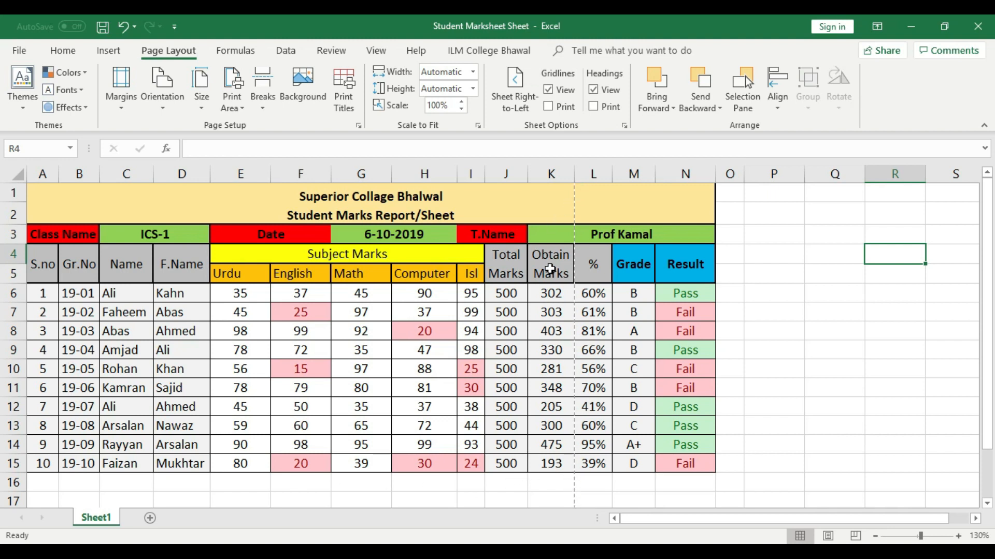
pyautogui.scroll(-1, 560, 466)
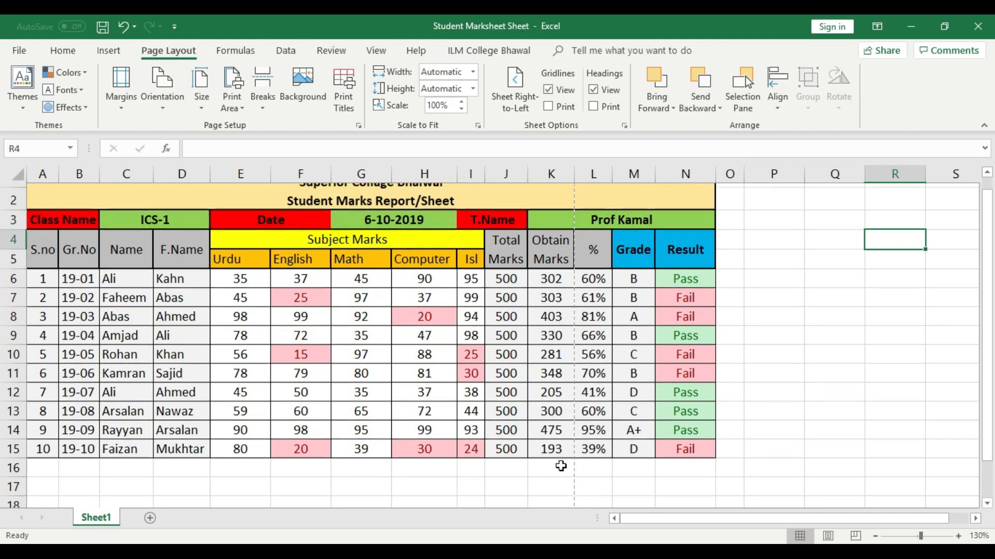
pyautogui.scroll(-14, 561, 466)
pyautogui.scroll(14, 560, 466)
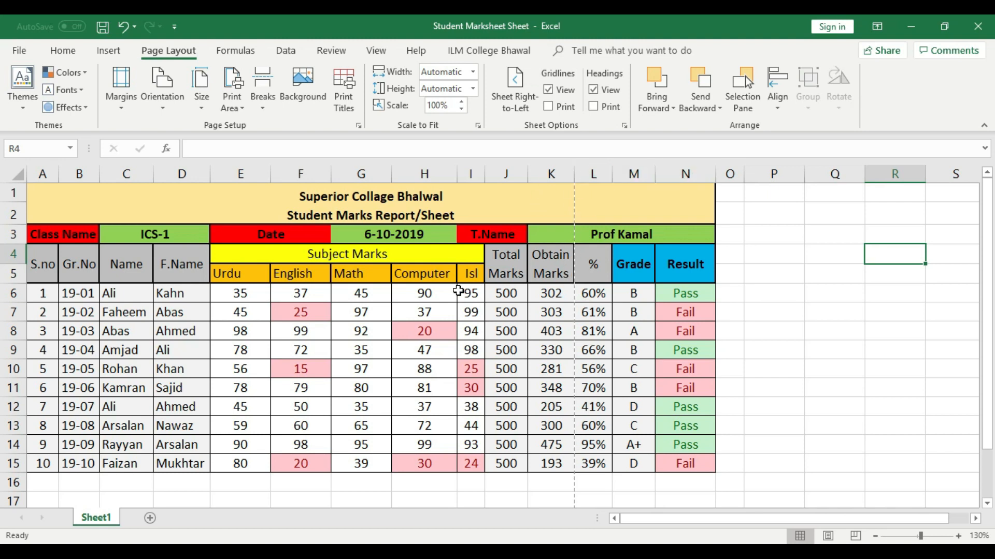
# Step: Preview both printed pages of the A4 portrait marksheet to see how its columns are split, and return to the sheet
pyautogui.hotkey('ctrl', 'p')
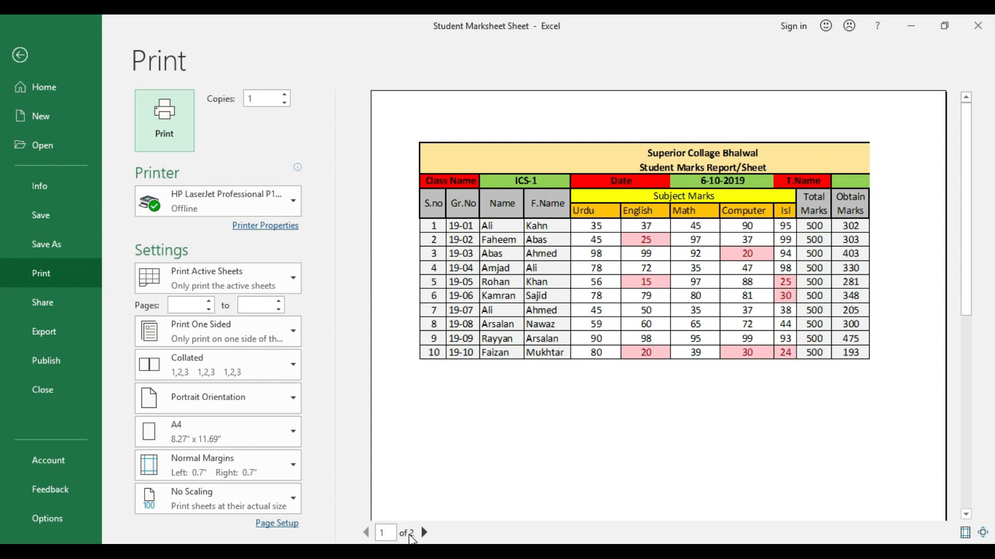
pyautogui.click(424, 534)
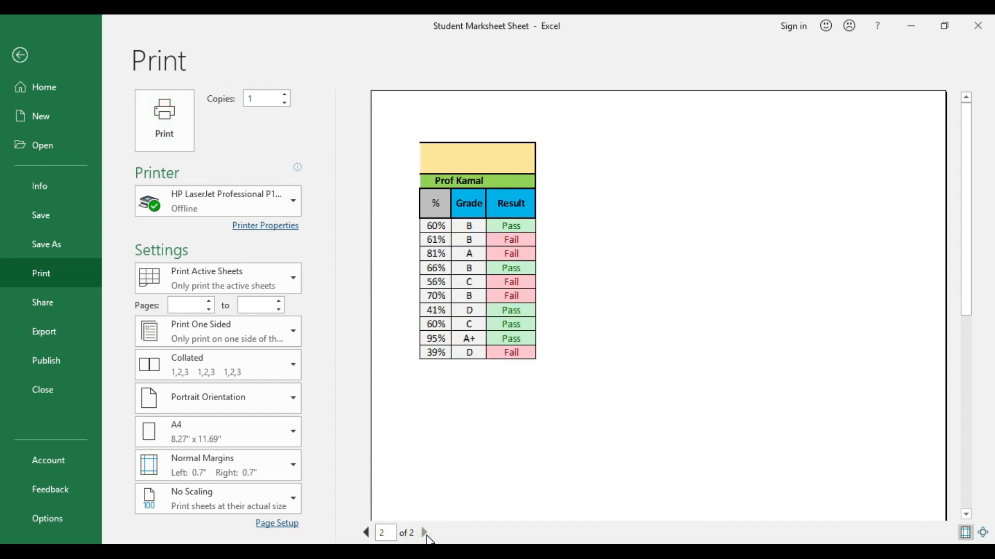
pyautogui.click(365, 533)
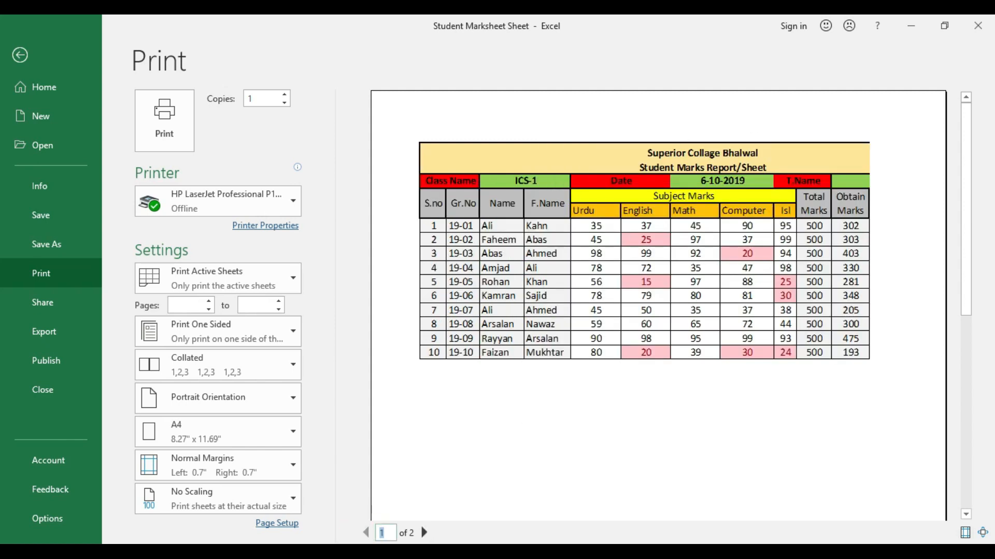
pyautogui.click(425, 533)
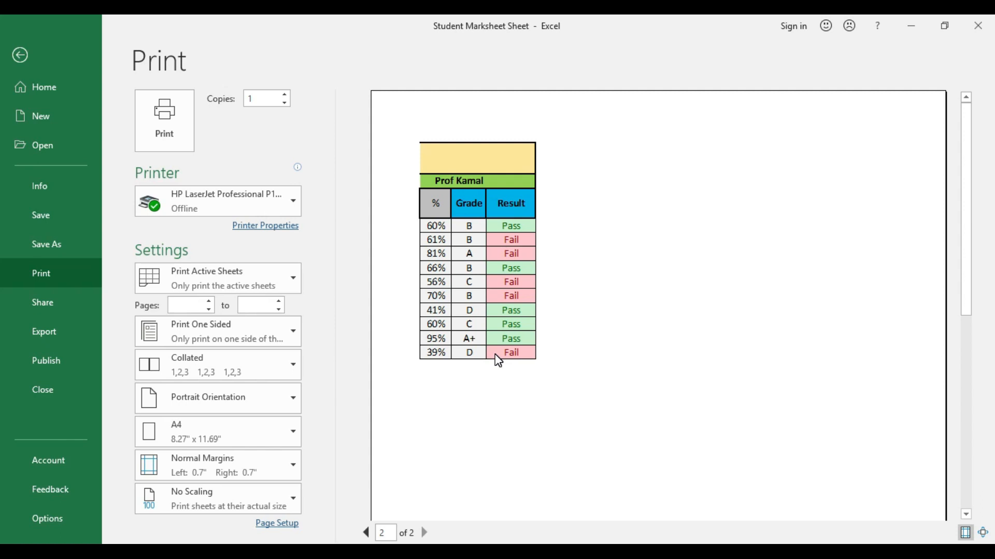
pyautogui.click(20, 54)
pyautogui.click(782, 303)
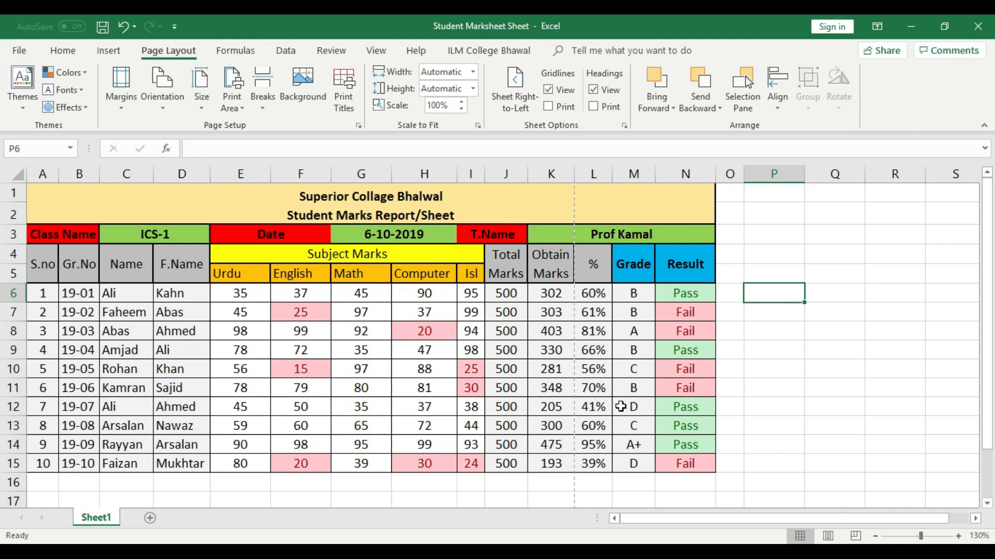
# Step: Set the marksheet's page orientation to Landscape and check where the page breaks fall
pyautogui.click(169, 103)
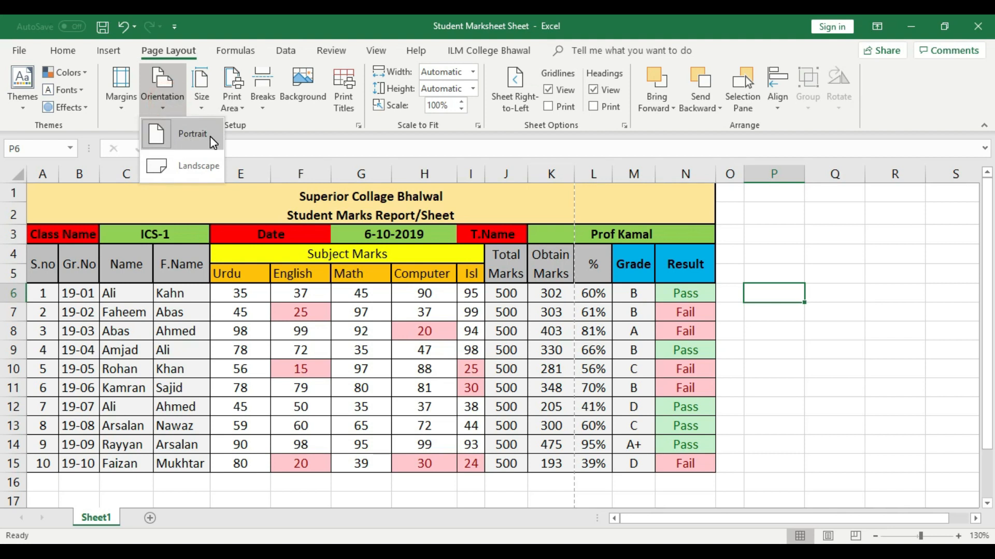
pyautogui.click(203, 163)
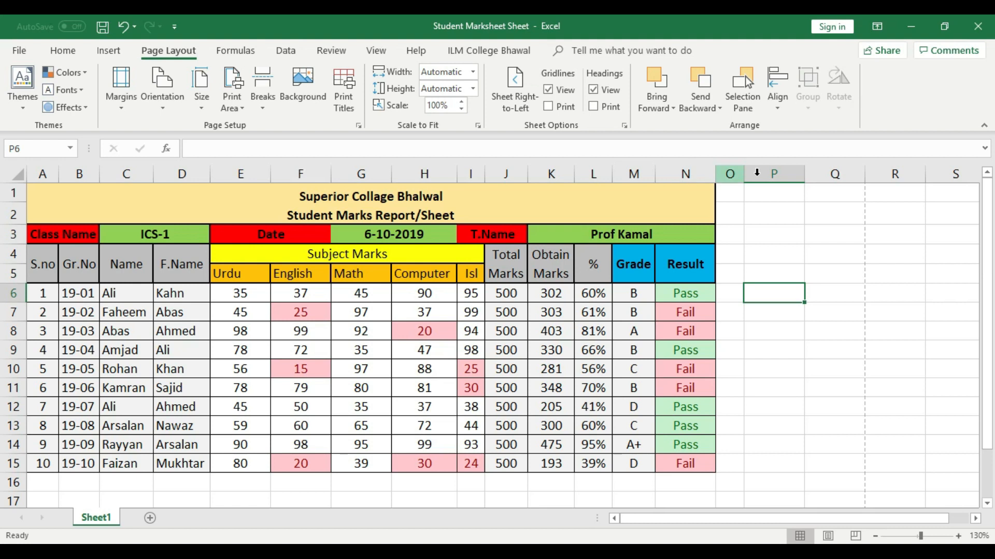
pyautogui.click(866, 443)
pyautogui.click(875, 333)
pyautogui.scroll(-2, 877, 335)
pyautogui.scroll(2, 868, 397)
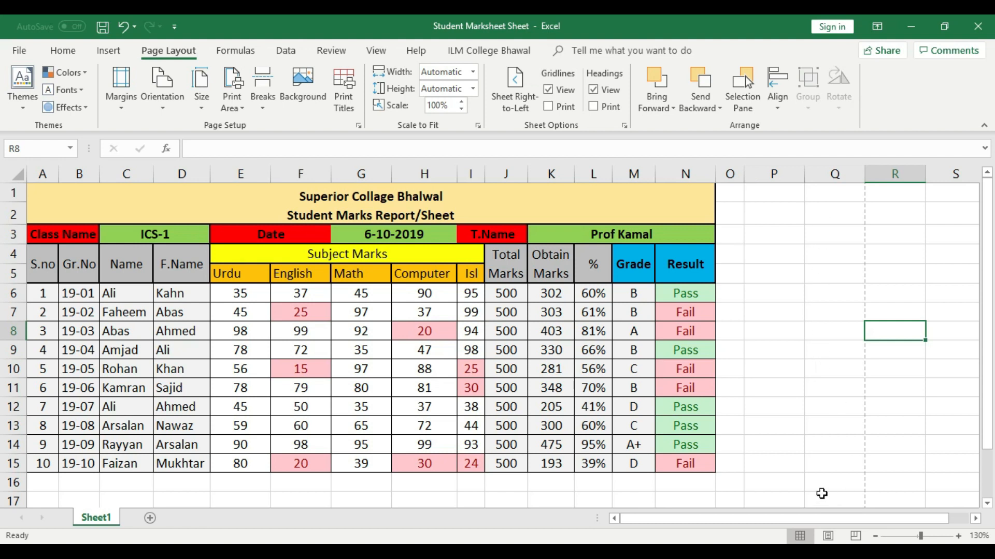
# Step: Examine the empty space in columns P and Q between the marksheet table and the vertical page break
pyautogui.click(763, 466)
pyautogui.click(823, 464)
pyautogui.click(821, 409)
pyautogui.click(748, 287)
pyautogui.click(835, 254)
pyautogui.click(829, 369)
pyautogui.click(772, 313)
pyautogui.click(769, 293)
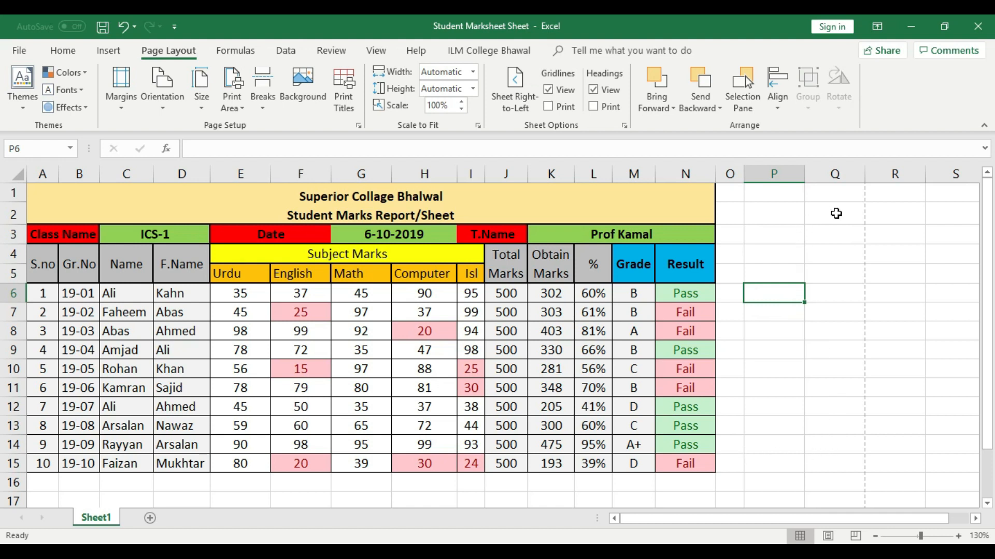
# Step: Preview the landscape A4 marksheet as a full page, return to the sheet and check the page break beside column Q
pyautogui.hotkey('ctrl', 'p')
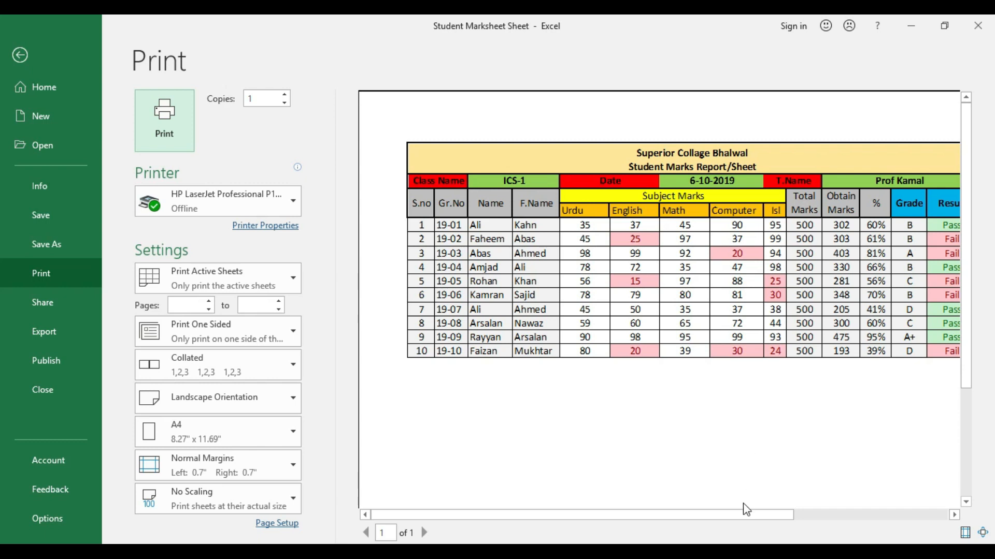
pyautogui.moveTo(709, 516); pyautogui.dragTo(753, 518)
pyautogui.click(982, 533)
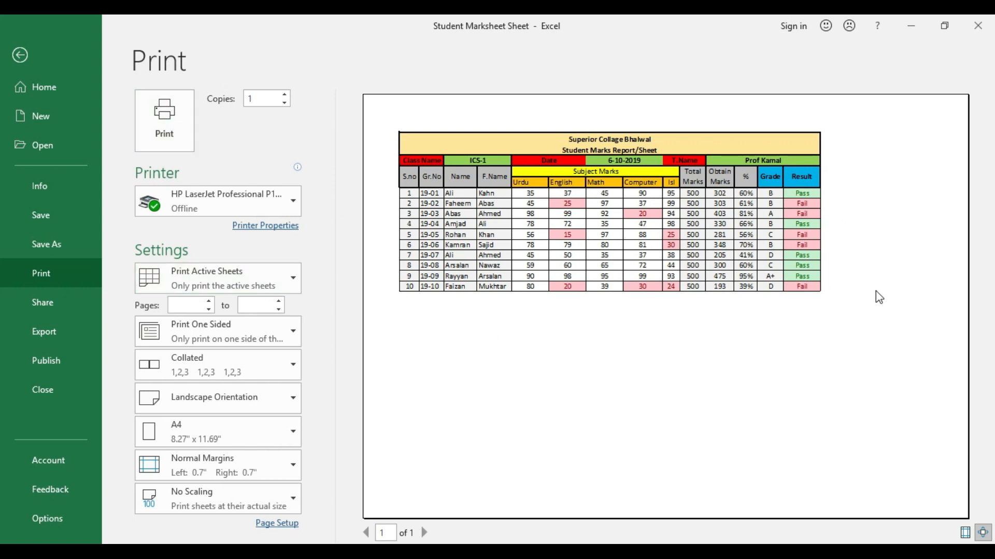
pyautogui.click(23, 61)
pyautogui.click(749, 365)
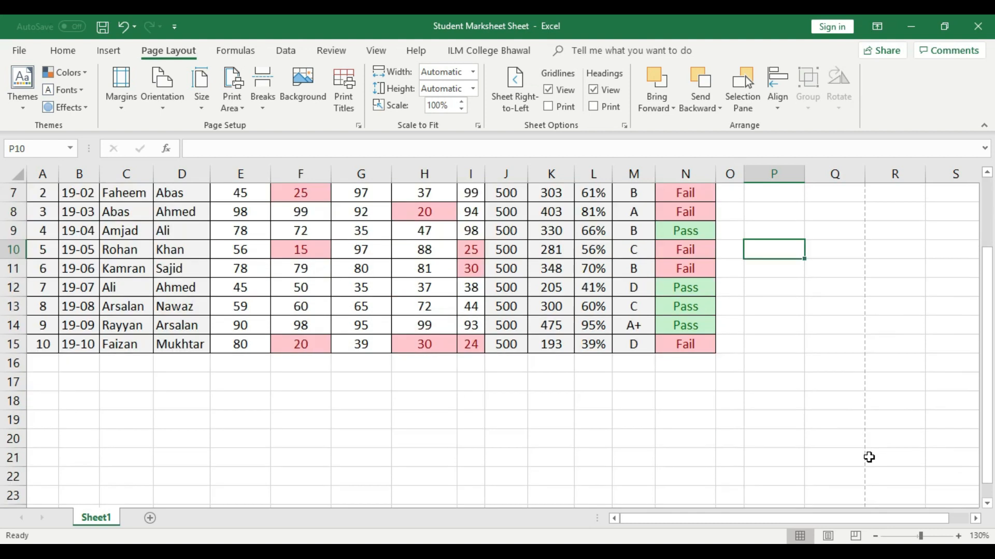
pyautogui.scroll(-3, 868, 458)
pyautogui.scroll(-2, 869, 458)
pyautogui.scroll(5, 869, 461)
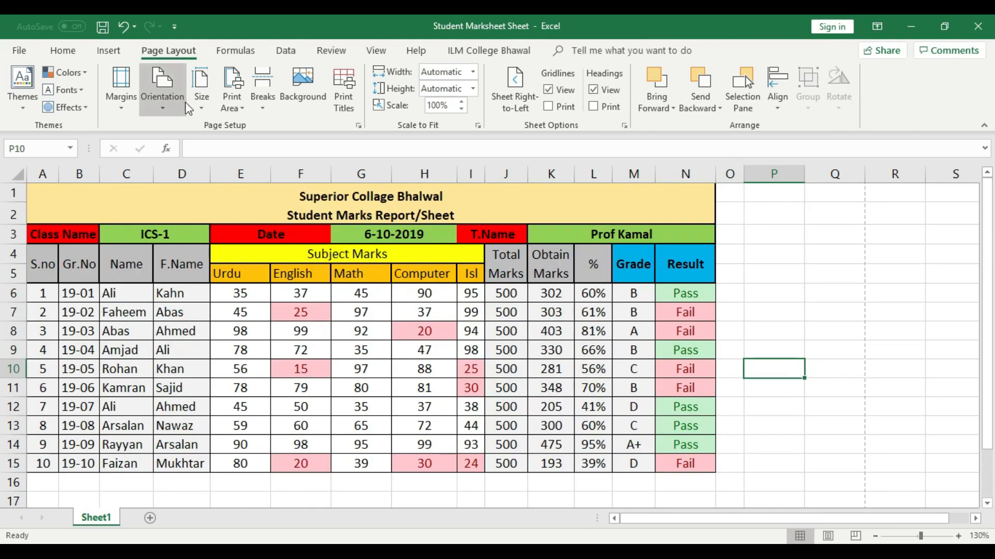
# Step: Set the marksheet's page orientation back to Portrait
pyautogui.click(169, 96)
pyautogui.click(195, 169)
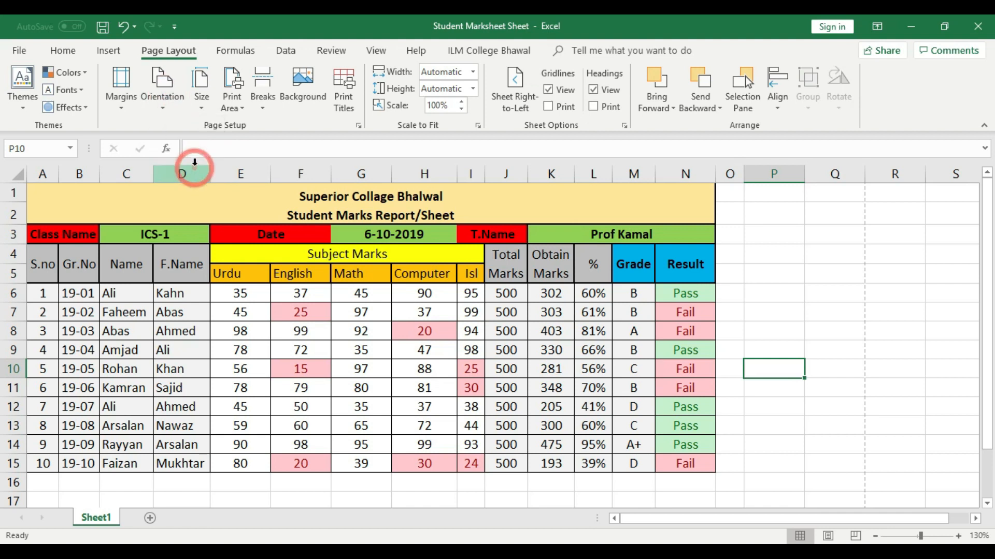
pyautogui.click(158, 84)
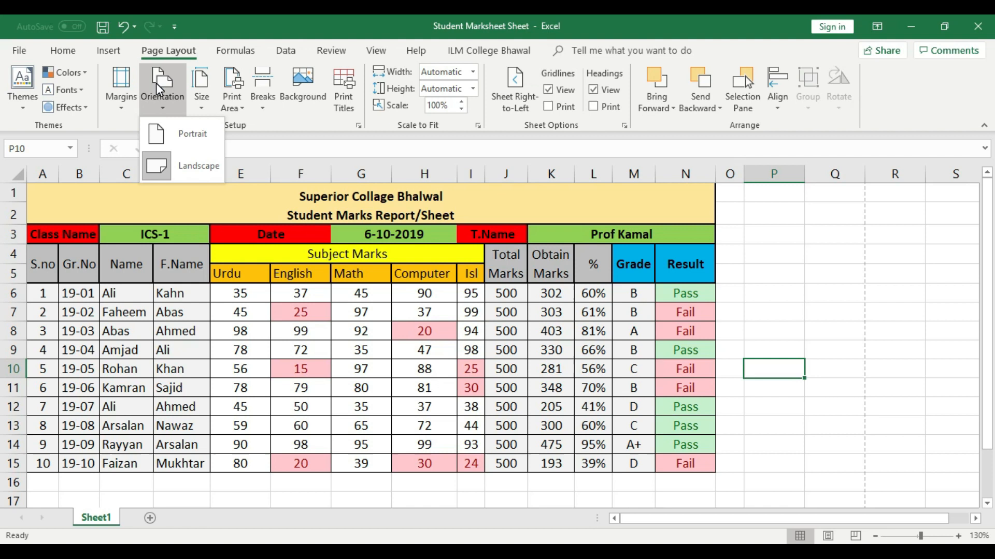
pyautogui.click(191, 134)
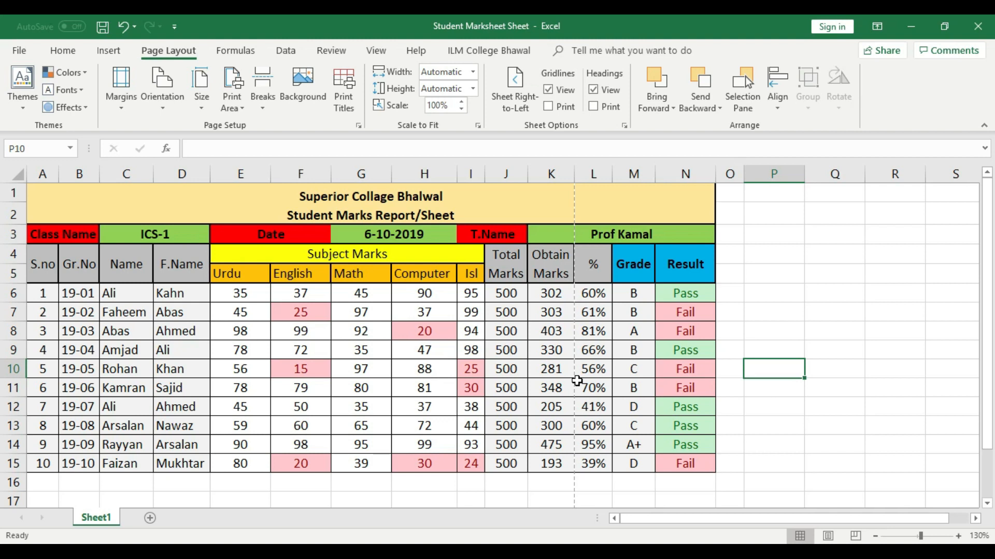
# Step: Preview the first page of the portrait marksheet up close and return to the sheet
pyautogui.hotkey('ctrl', 'p')
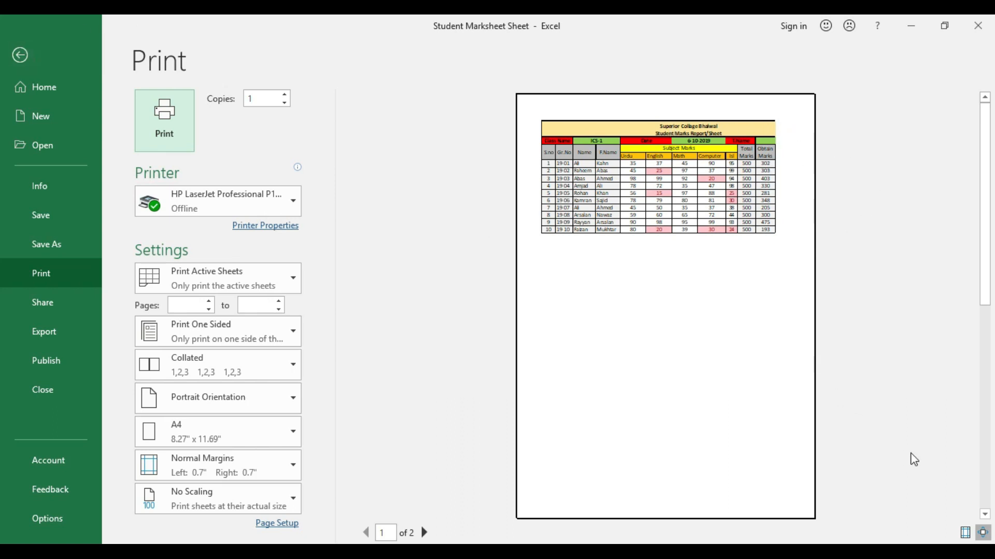
pyautogui.click(983, 533)
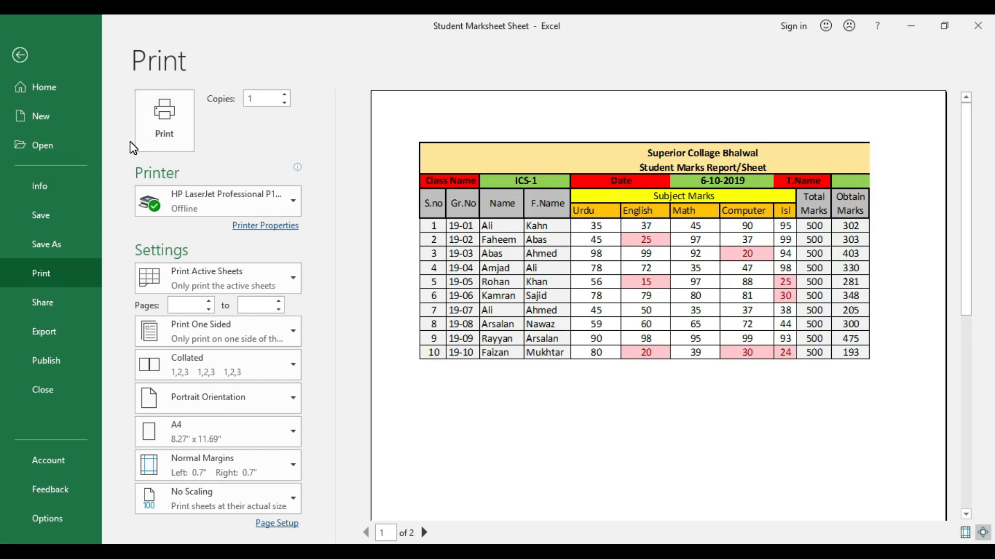
pyautogui.click(19, 57)
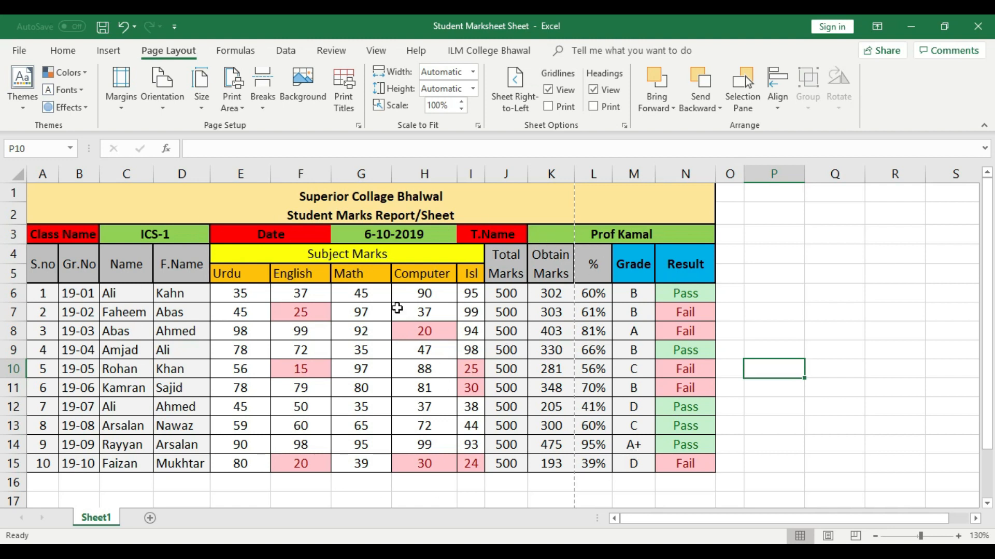
# Step: Reapply the A4 paper size and Portrait orientation to the marksheet
pyautogui.click(202, 92)
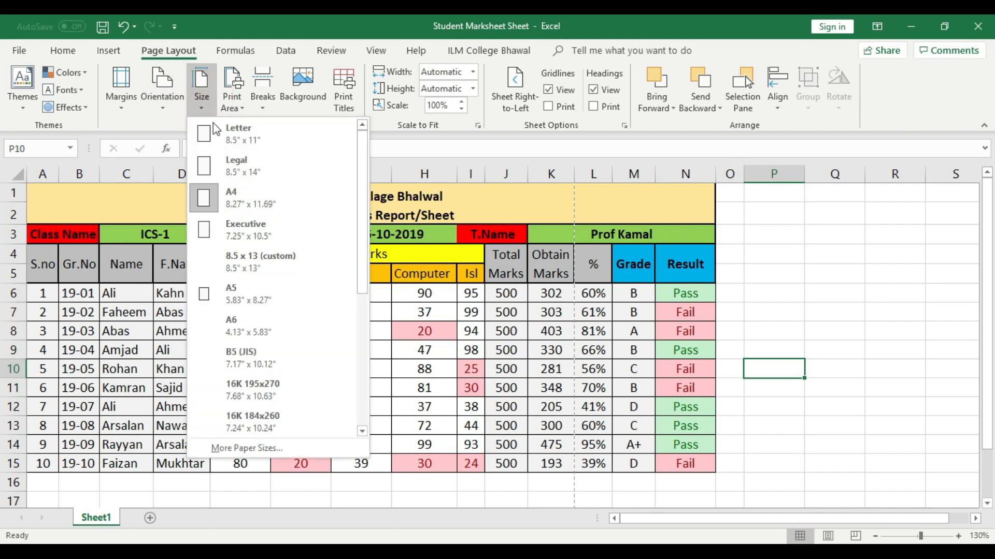
pyautogui.click(248, 212)
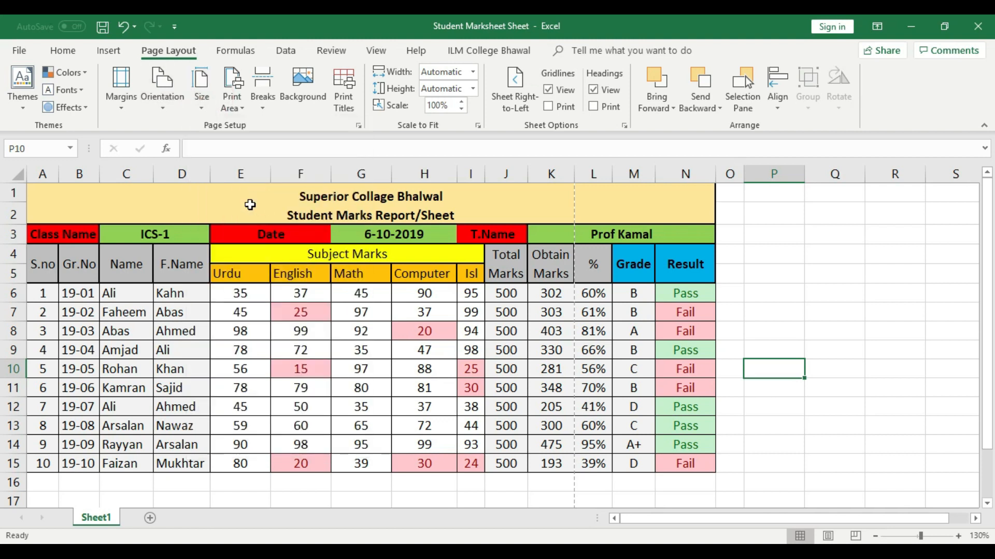
pyautogui.click(162, 96)
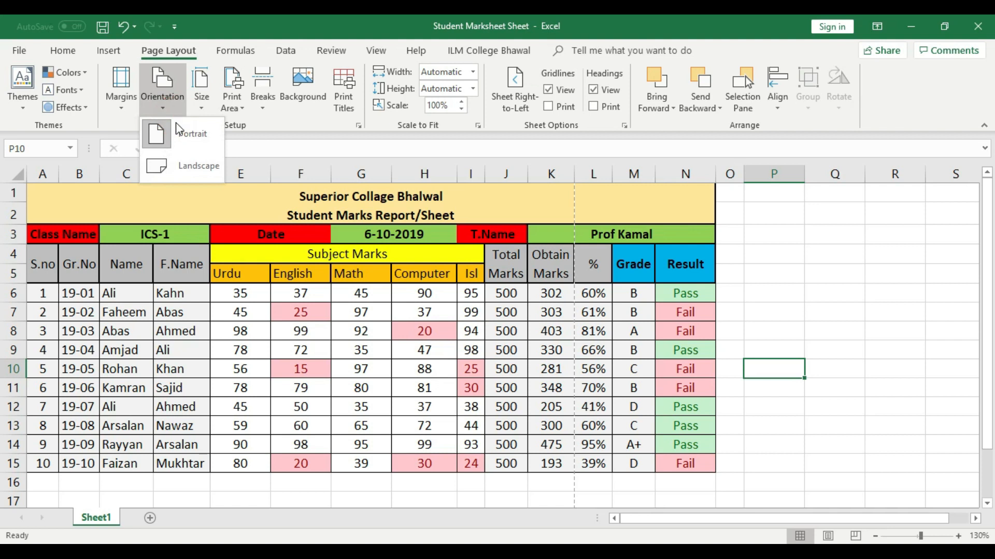
pyautogui.click(193, 171)
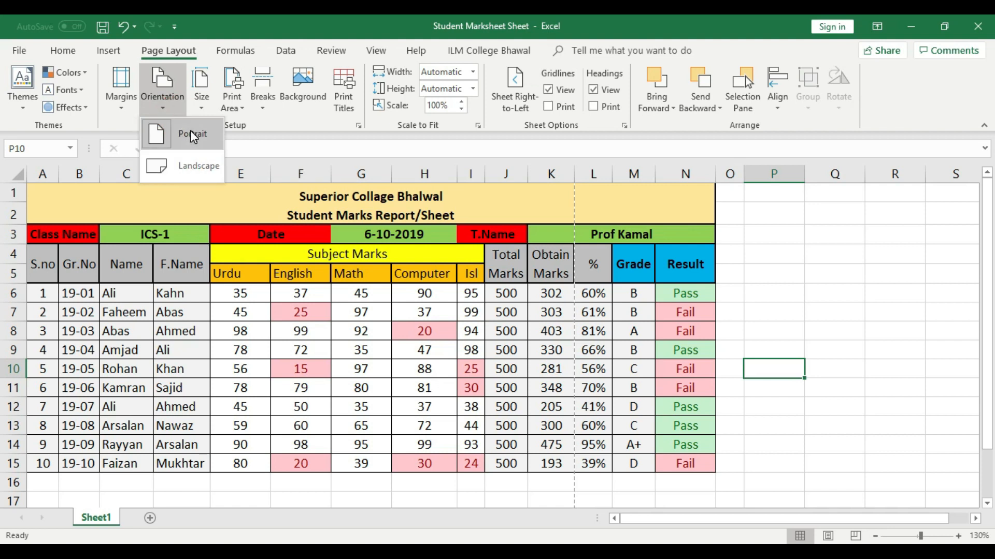
pyautogui.click(191, 138)
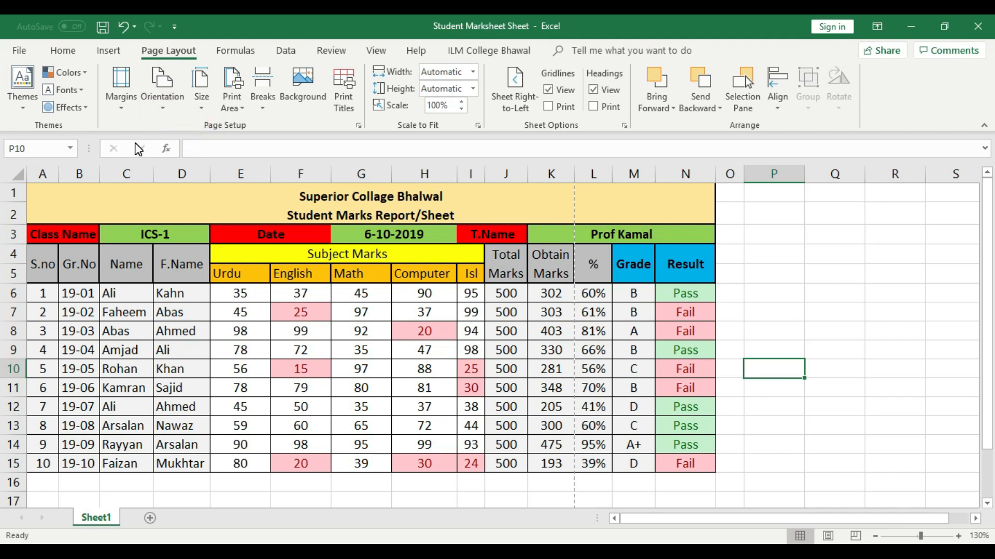
# Step: Open the print preview of the A4 portrait marksheet and inspect page 1 both as a full page and enlarged
pyautogui.hotkey('ctrl', 'p')
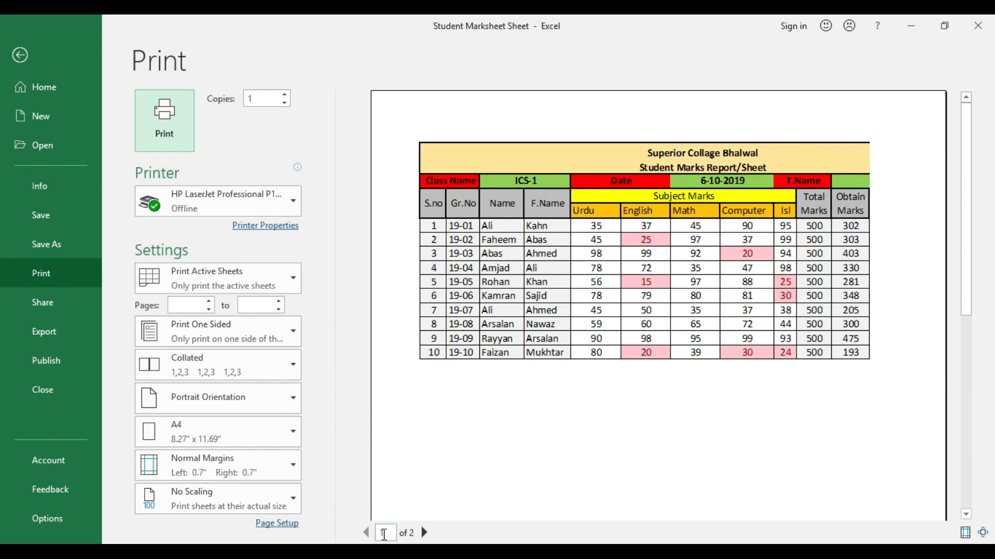
pyautogui.click(424, 533)
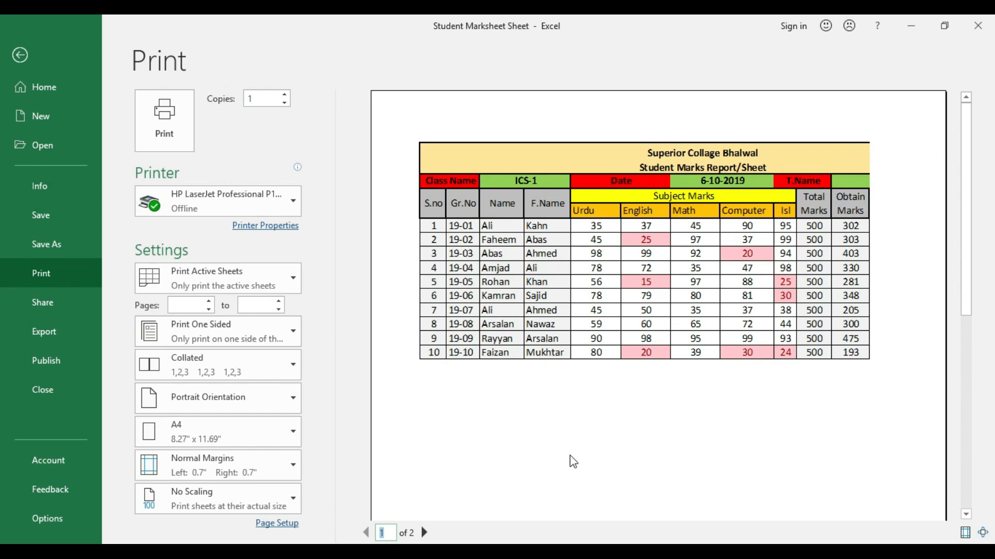
pyautogui.click(983, 533)
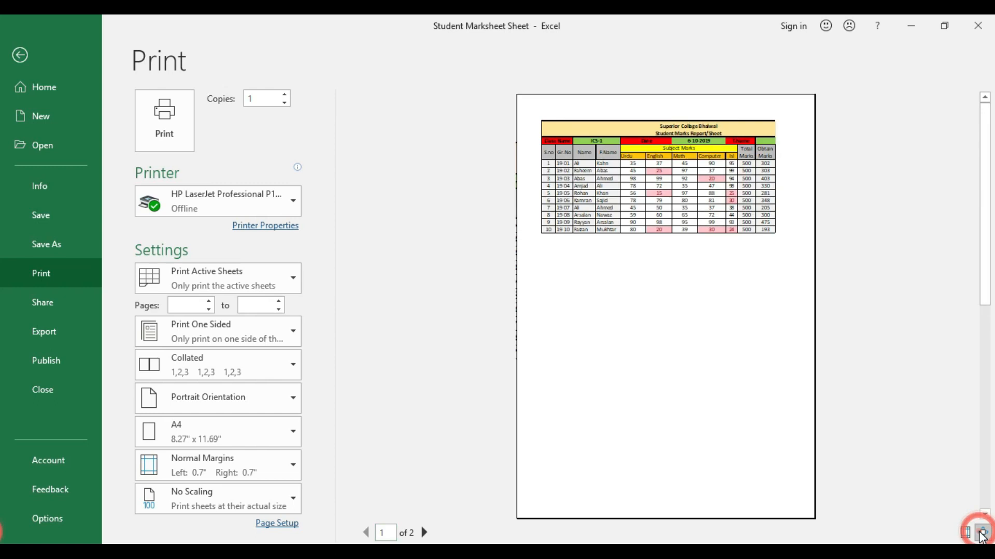
pyautogui.click(982, 534)
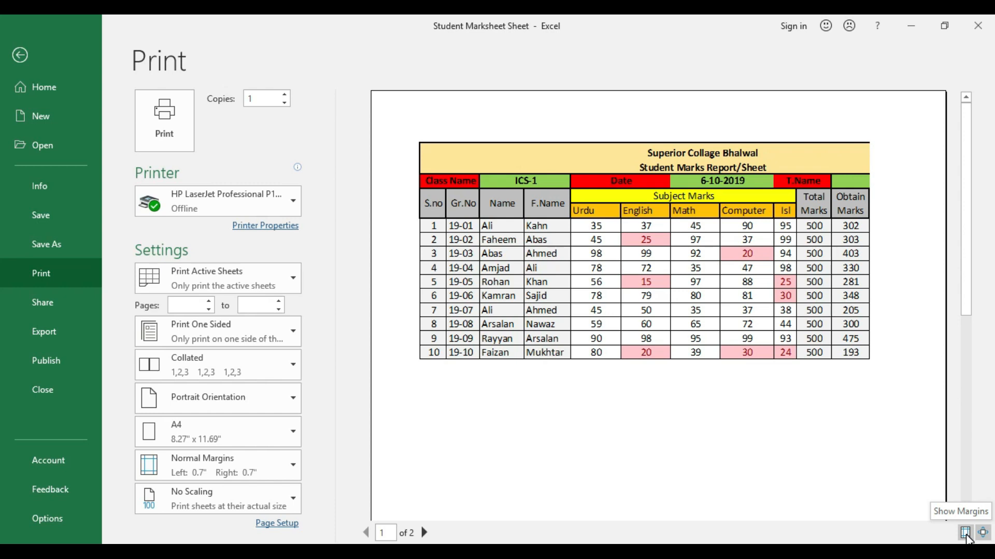
# Step: Show the margin and column handles in the print preview and check which columns fall on page 2
pyautogui.click(965, 534)
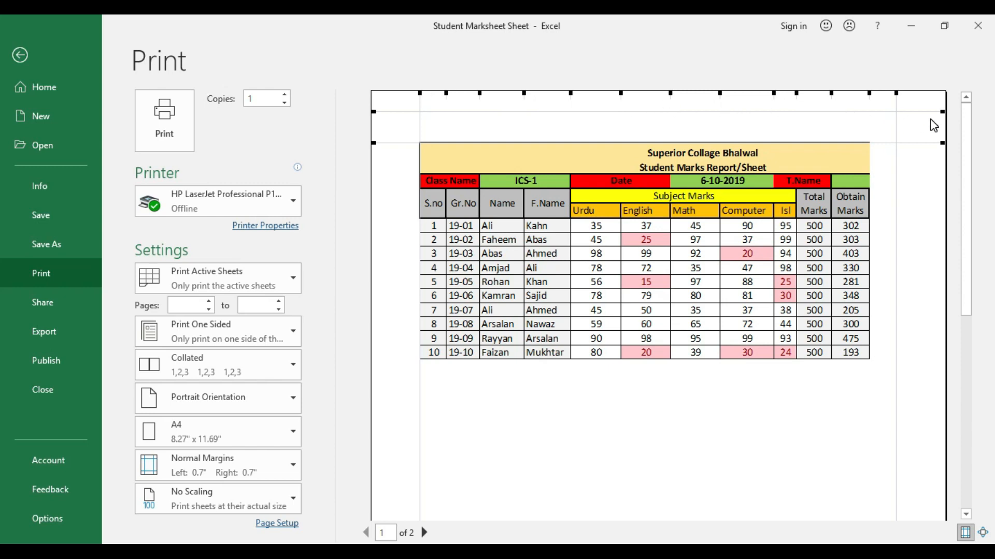
pyautogui.scroll(-1, 718, 242)
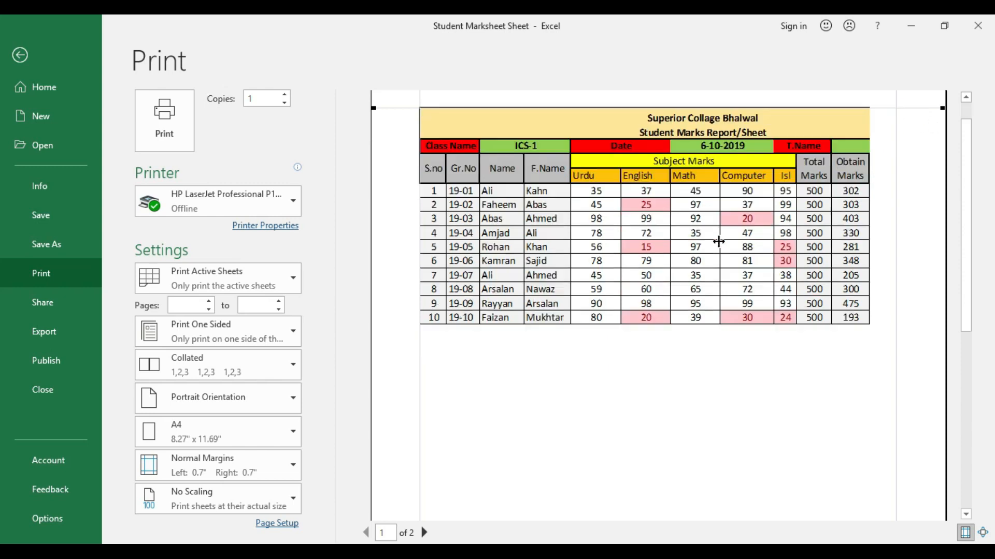
pyautogui.scroll(1, 719, 241)
pyautogui.scroll(-2, 683, 300)
pyautogui.click(425, 532)
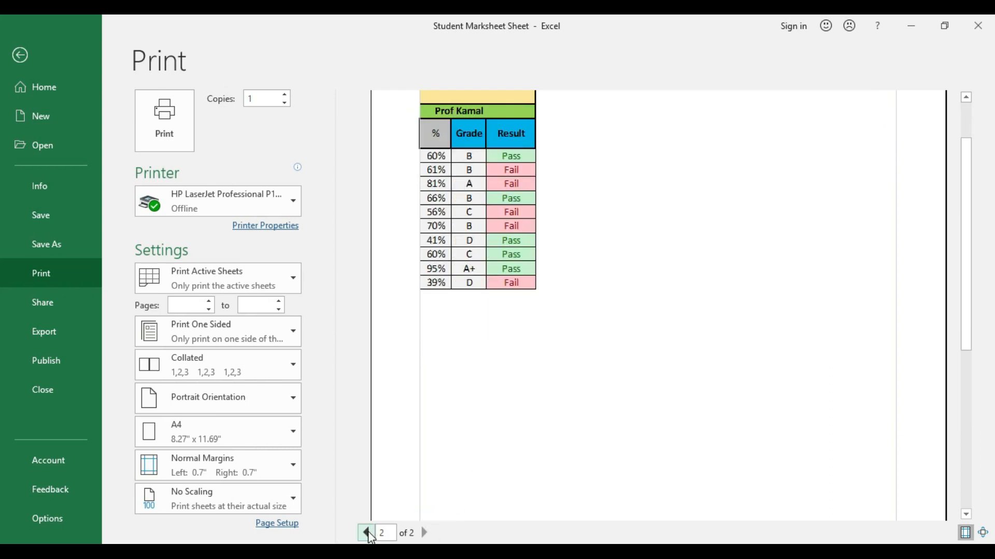
# Step: Return to page 1 of the preview and reduce the left margin to 0.31"
pyautogui.click(367, 533)
pyautogui.scroll(2, 560, 443)
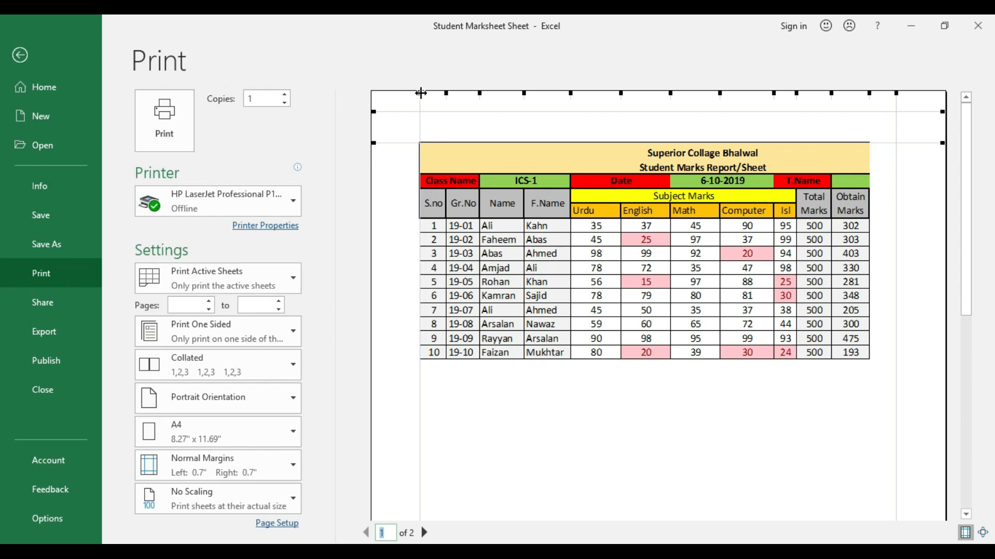
pyautogui.moveTo(420, 92); pyautogui.dragTo(395, 93)
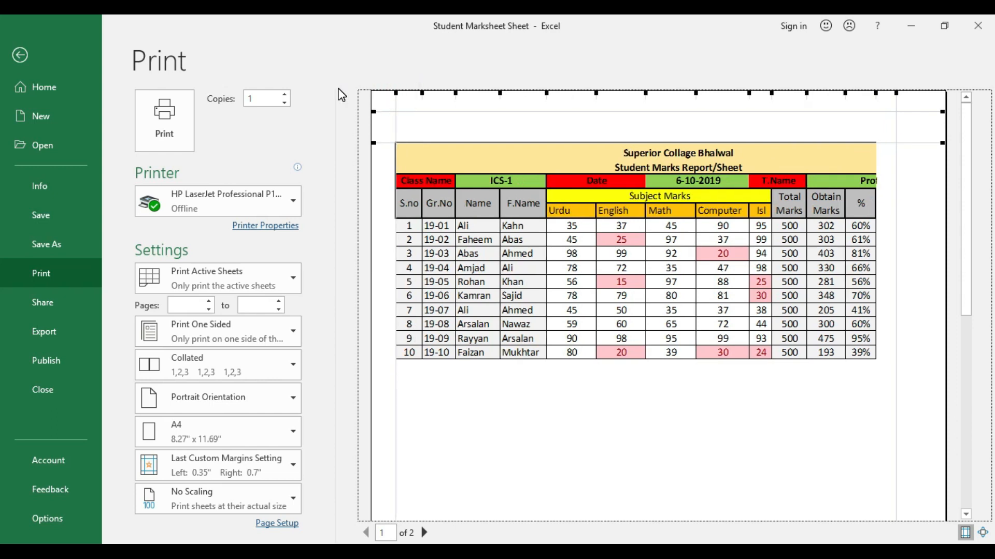
pyautogui.moveTo(396, 93); pyautogui.dragTo(393, 93)
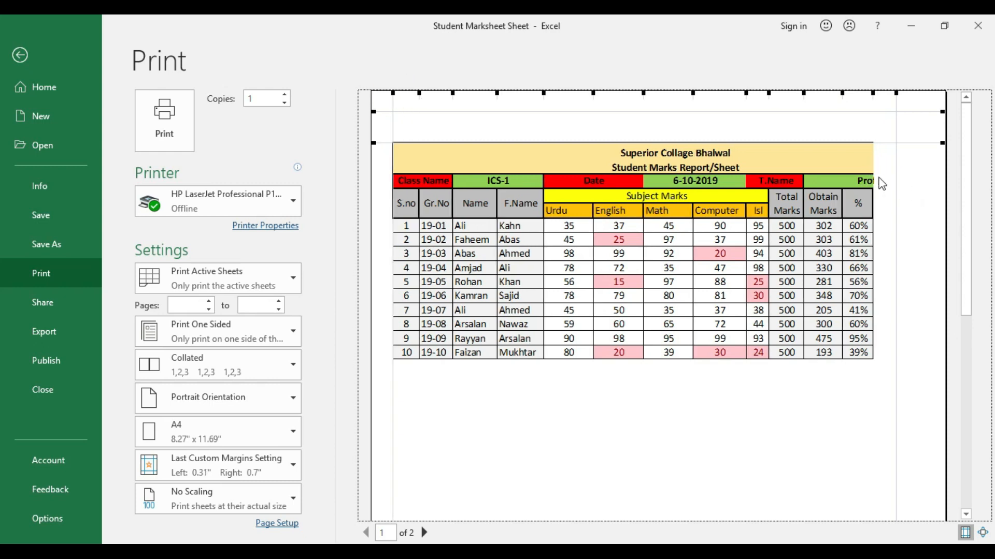
# Step: Narrow the S.no through Math columns in the print preview and check what still falls on page 2
pyautogui.moveTo(420, 94); pyautogui.dragTo(525, 95)
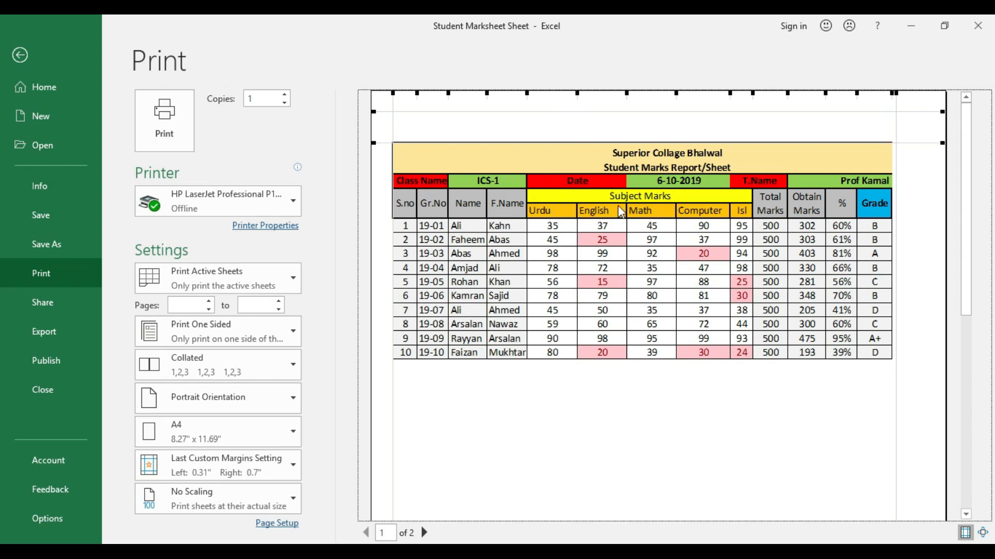
pyautogui.moveTo(577, 94); pyautogui.dragTo(565, 95)
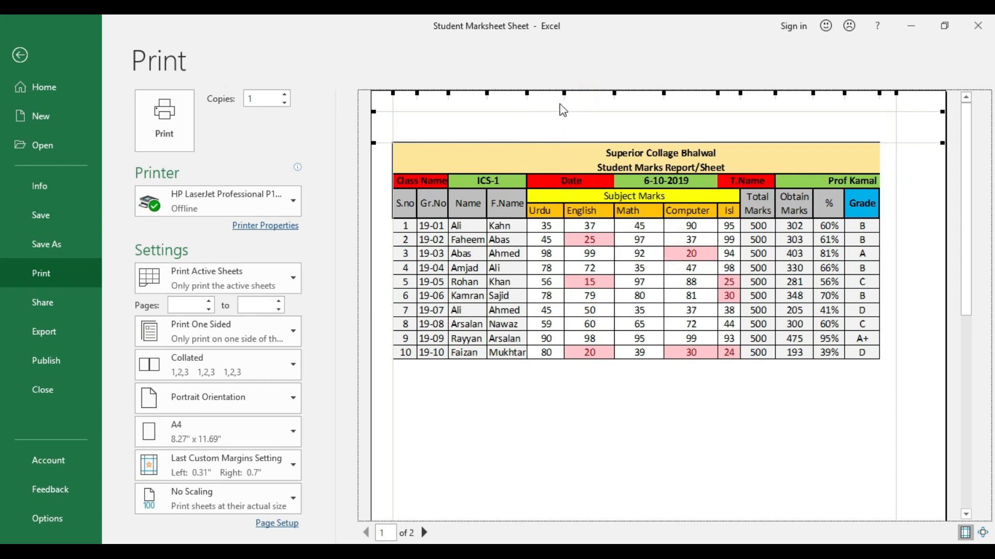
pyautogui.moveTo(562, 93); pyautogui.dragTo(629, 95)
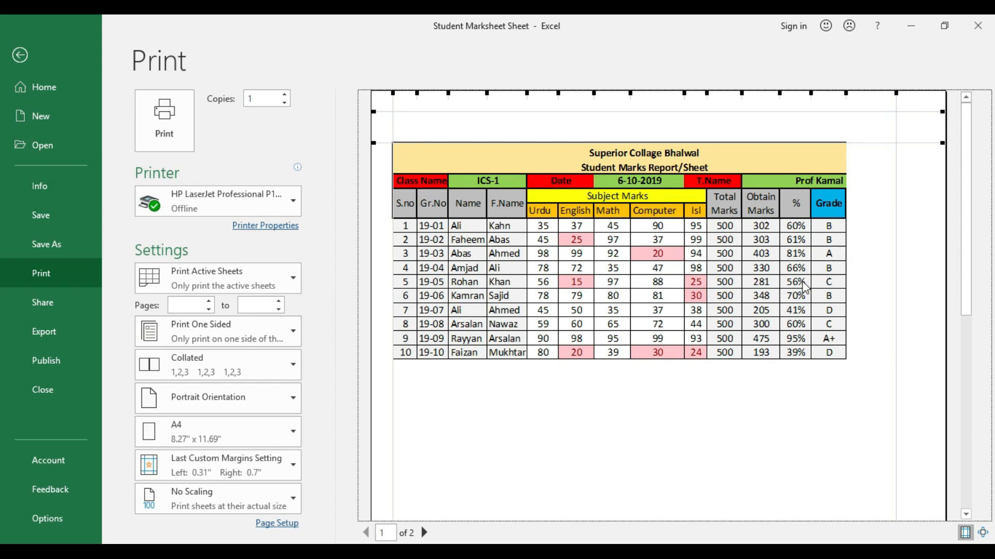
pyautogui.click(425, 533)
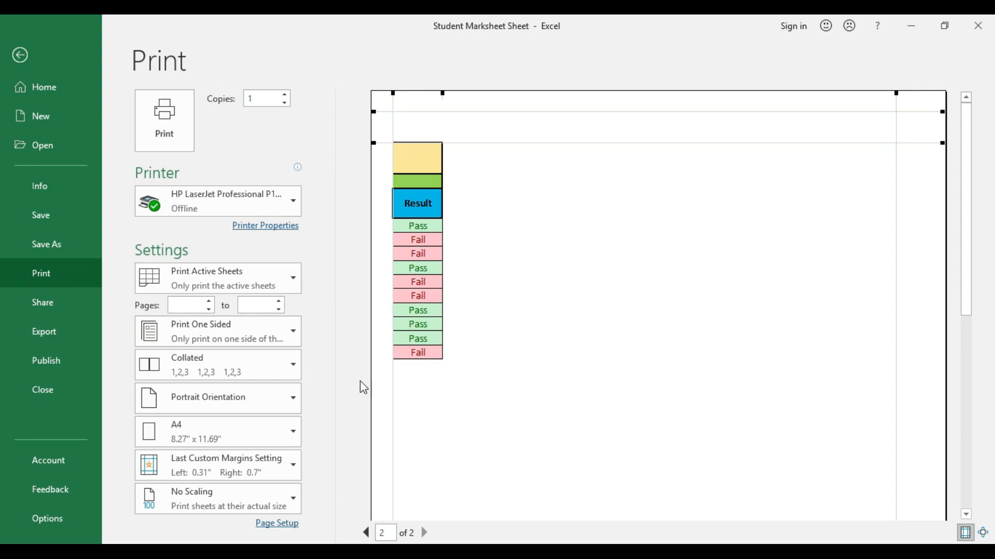
pyautogui.click(366, 532)
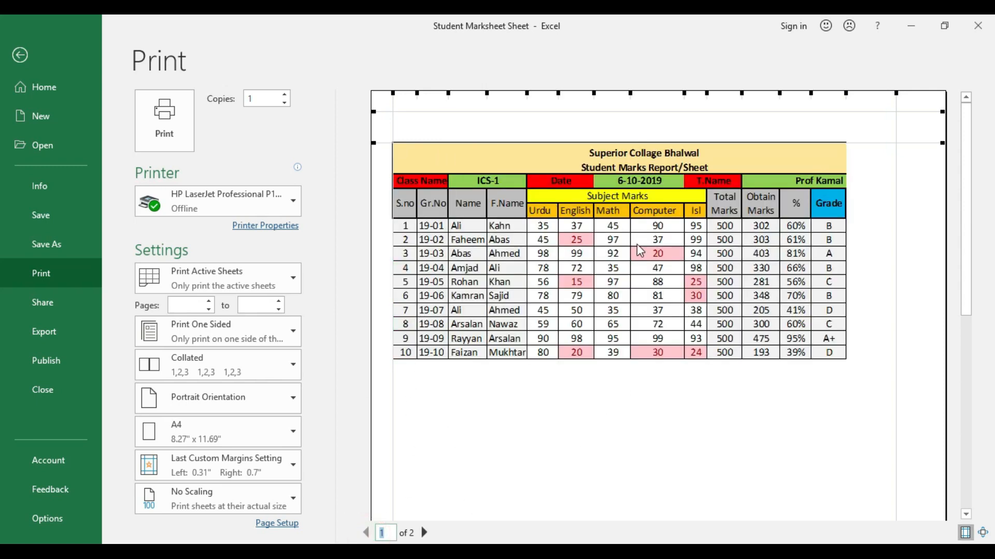
# Step: Narrow the Computer column slightly to bring the Result column onto page 1, and return to the sheet
pyautogui.moveTo(682, 95); pyautogui.dragTo(676, 93)
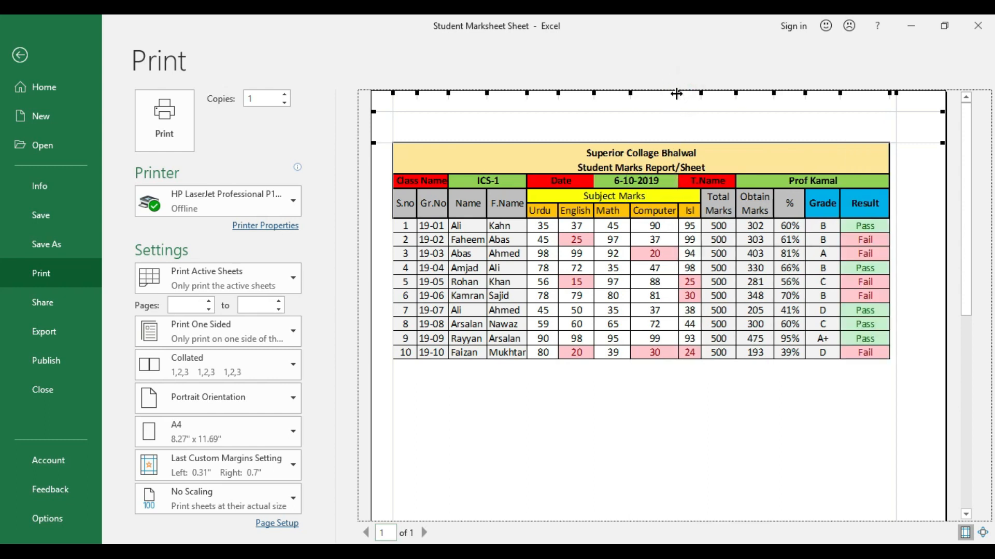
pyautogui.click(425, 533)
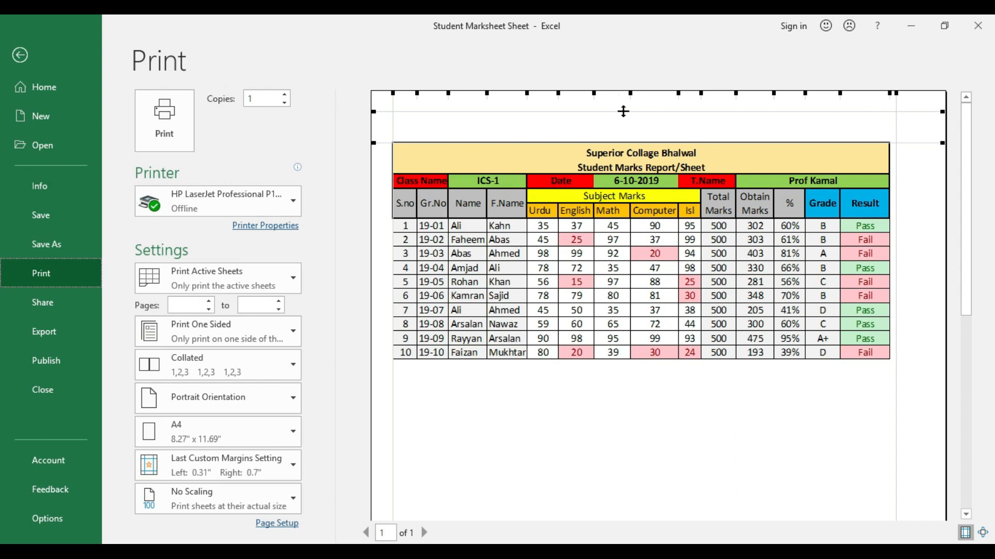
pyautogui.click(20, 55)
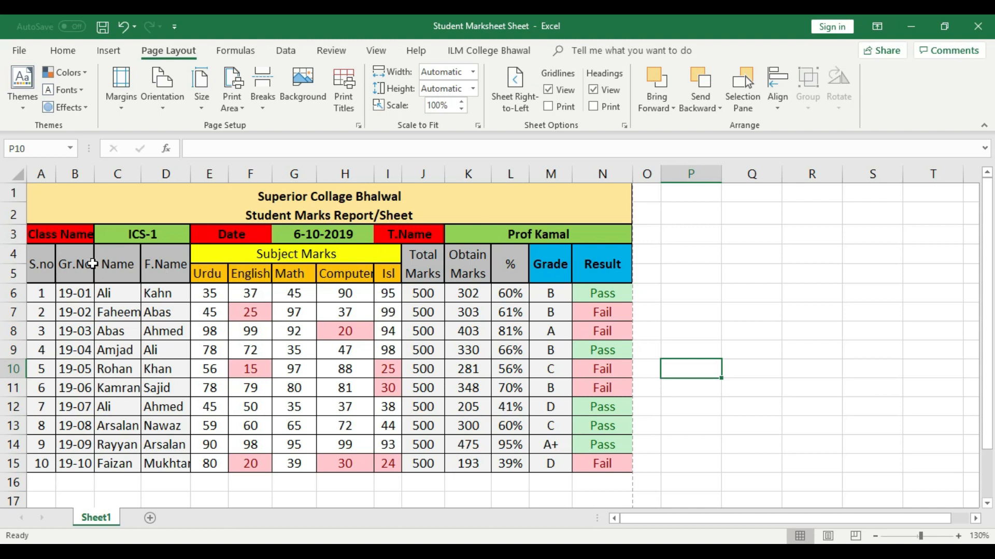
# Step: Break the S.no header in A4 onto two lines after "S."
pyautogui.doubleClick(44, 266)
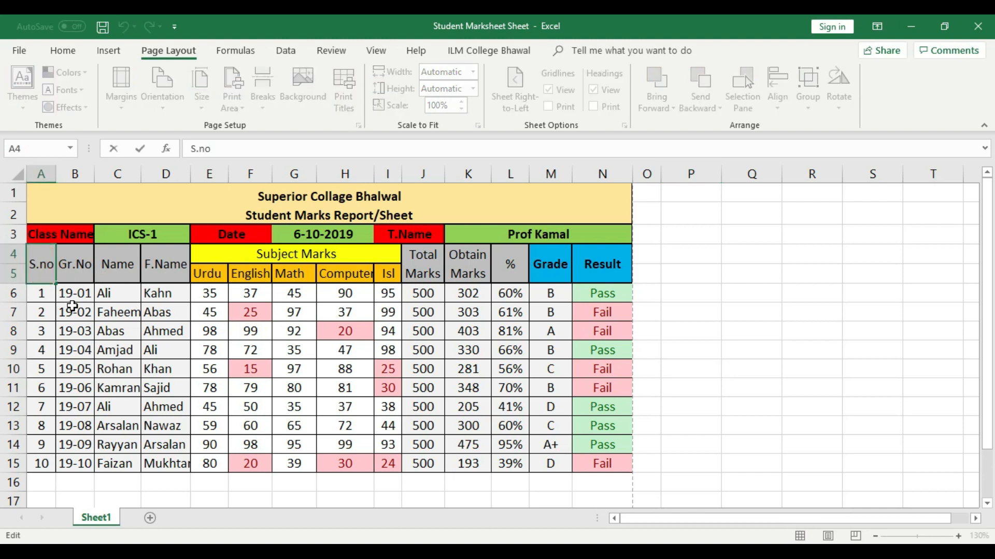
pyautogui.hotkey('alt', 'Return')
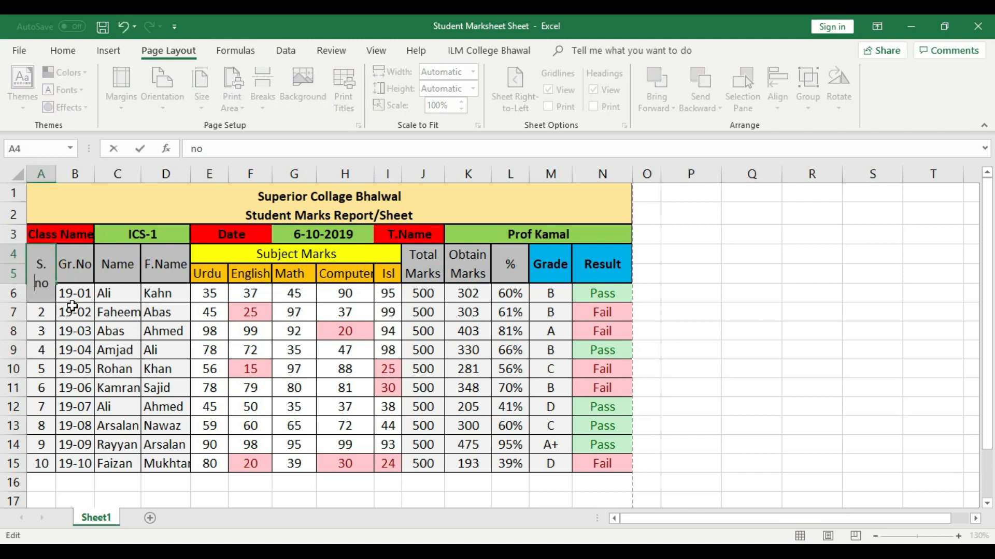
pyautogui.click(692, 291)
# Step: Try narrowing the S.no column, breaking the Gr.No header onto two lines, and refitting the Gr.No column's width
pyautogui.moveTo(56, 174); pyautogui.dragTo(48, 173)
pyautogui.doubleClick(69, 261)
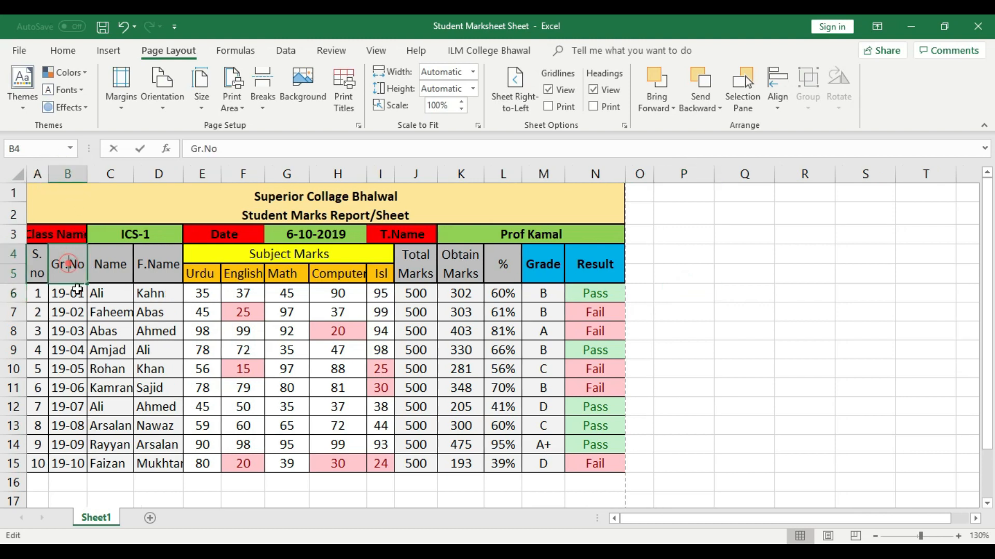
pyautogui.hotkey('alt', 'Return')
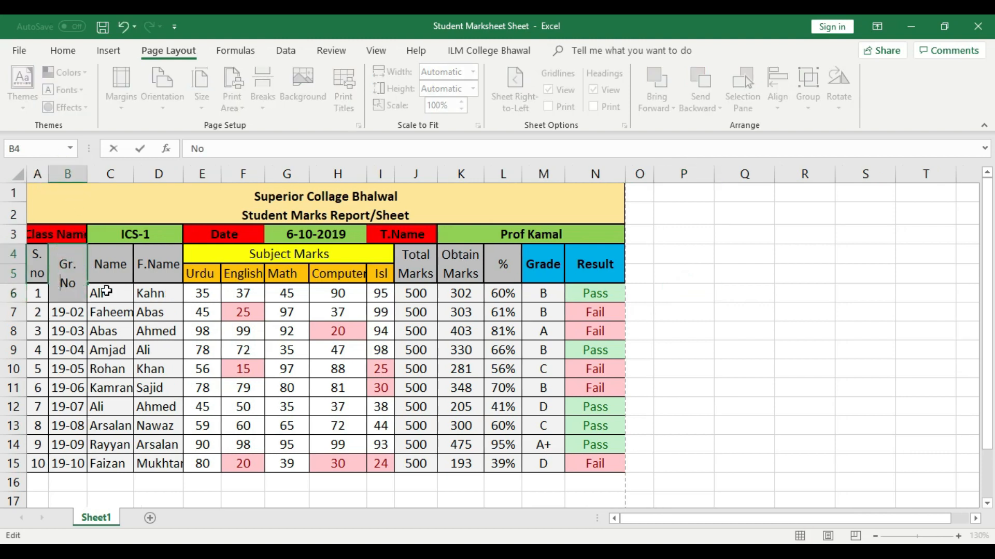
pyautogui.click(664, 299)
pyautogui.doubleClick(86, 175)
pyautogui.moveTo(89, 175); pyautogui.dragTo(94, 176)
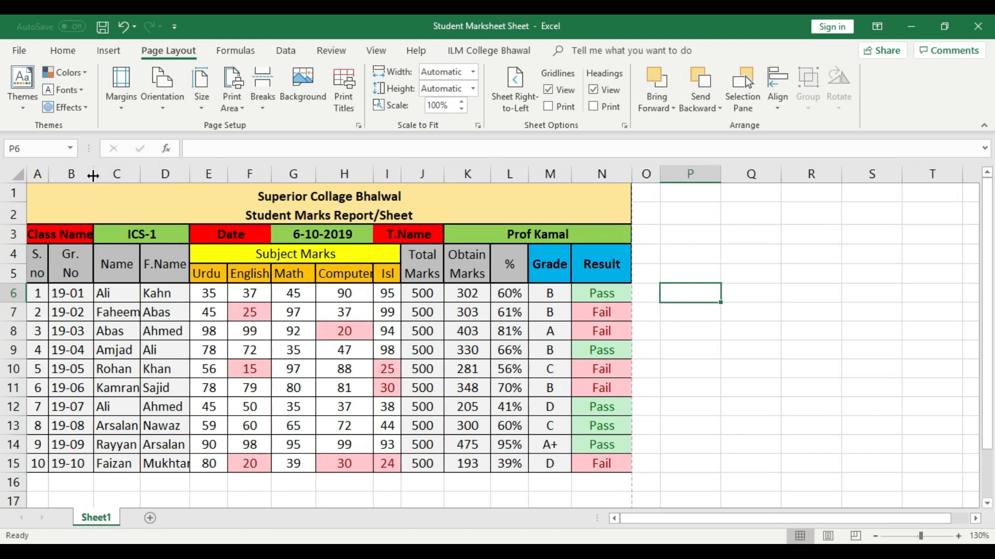
# Step: Undo the Gr.No column and header changes and the S.no column narrowing, keeping the two-line S.no header
pyautogui.hotkey('ctrl', 'z')
pyautogui.hotkey('ctrl', 'z')
pyautogui.hotkey('ctrl', 'z')
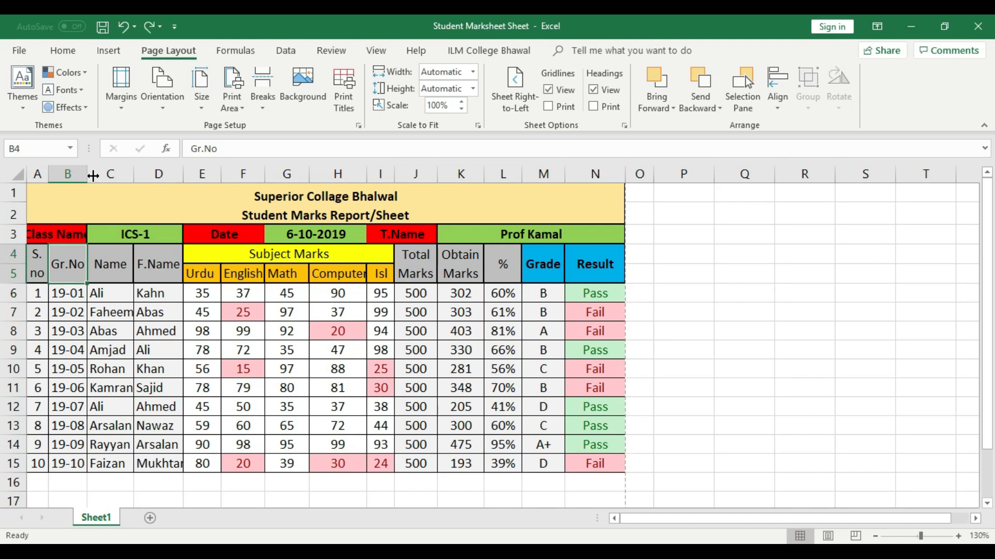
pyautogui.hotkey('ctrl', 'z')
pyautogui.click(691, 463)
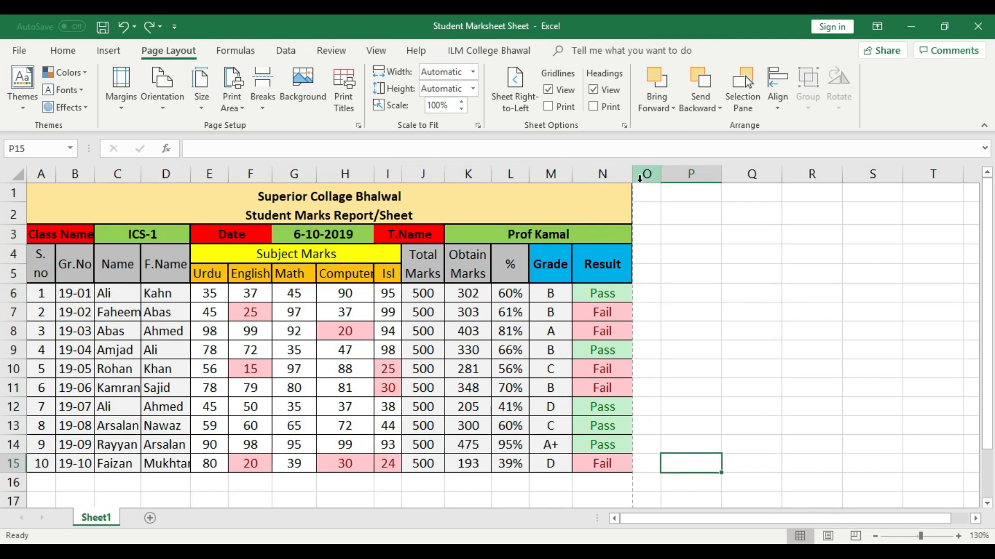
# Step: Inspect the page boundary line on the sheet, check the portrait layout in the print preview, and return to the sheet
pyautogui.scroll(-8, 624, 451)
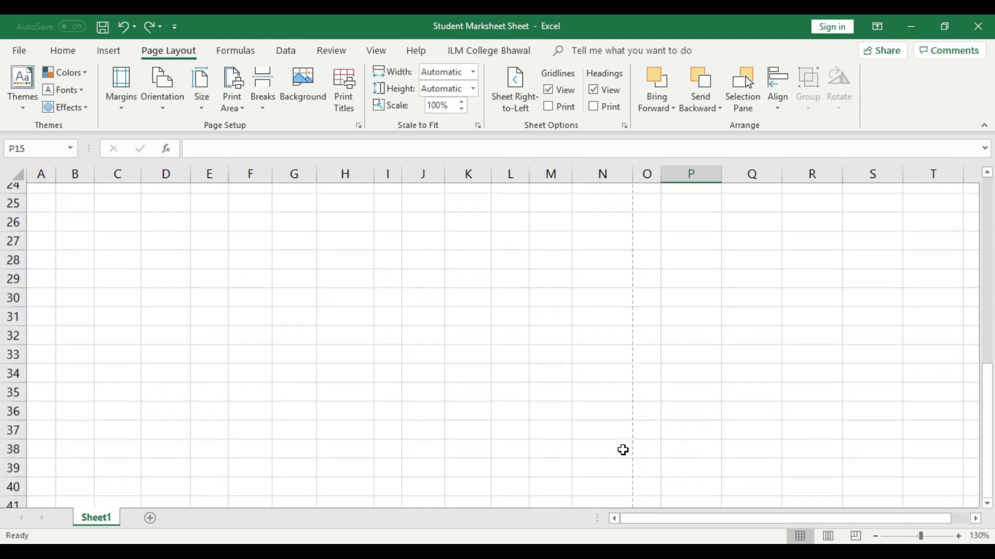
pyautogui.scroll(8, 623, 450)
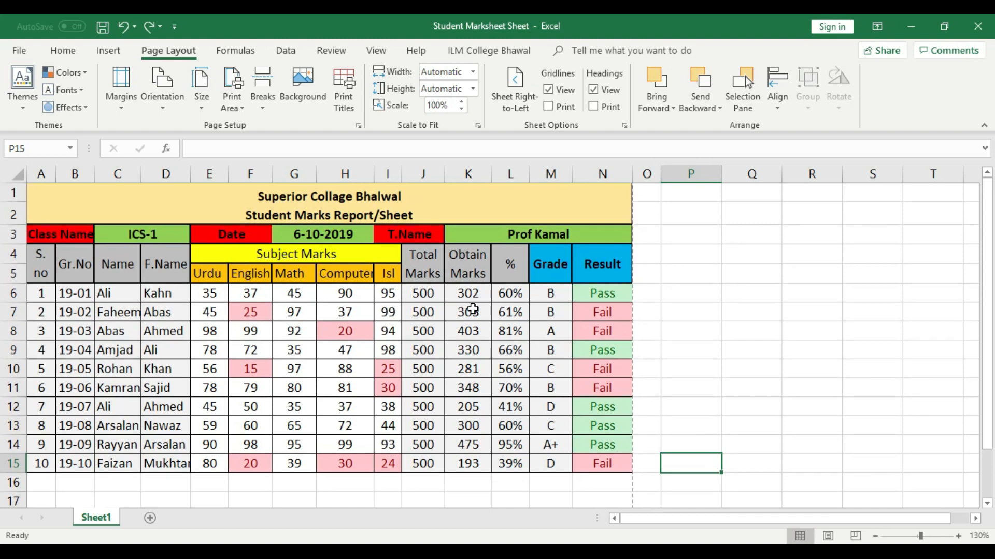
pyautogui.hotkey('ctrl', 'p')
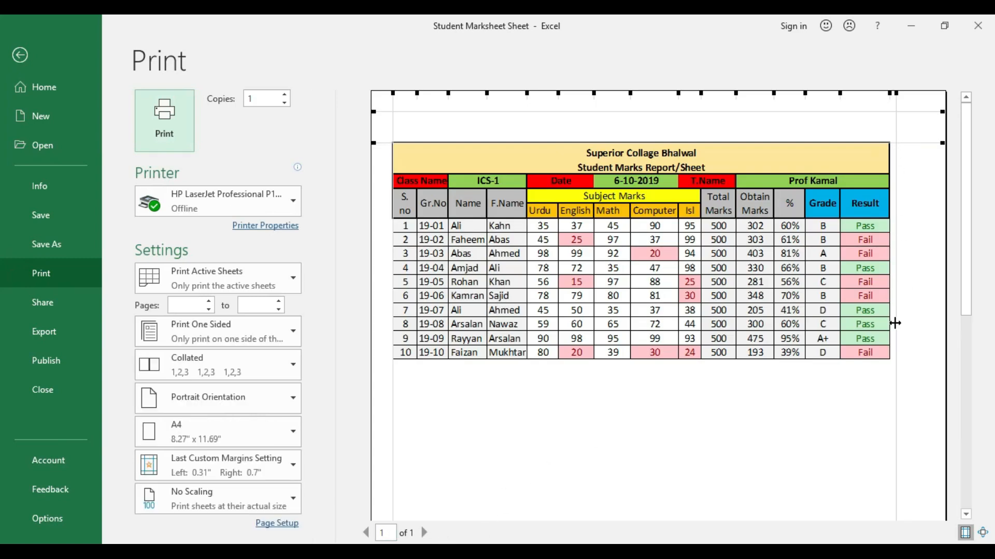
pyautogui.moveTo(968, 267); pyautogui.dragTo(963, 417)
pyautogui.click(967, 182)
pyautogui.click(27, 51)
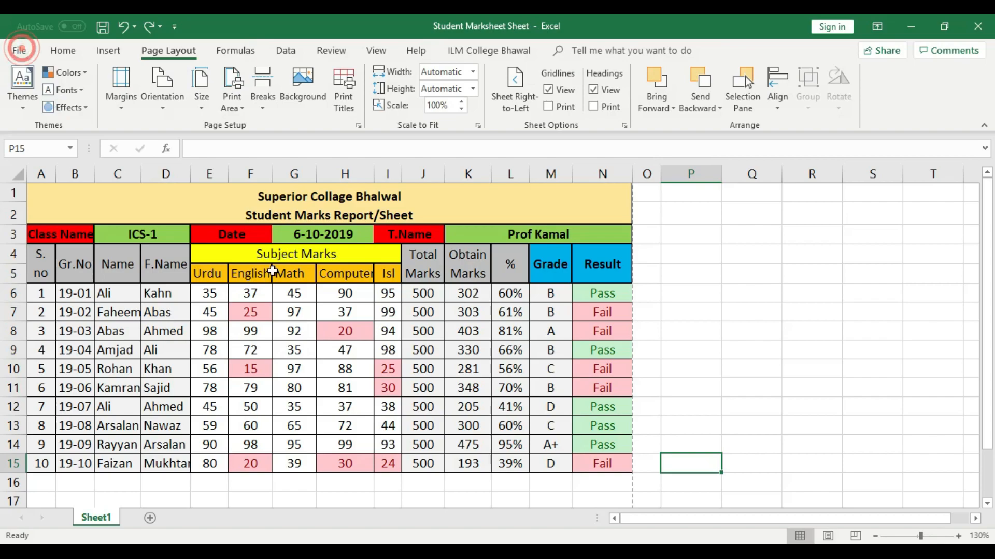
# Step: Switch the page orientation to Landscape and highlight the extra blank columns O to S inside the page boundary
pyautogui.click(165, 84)
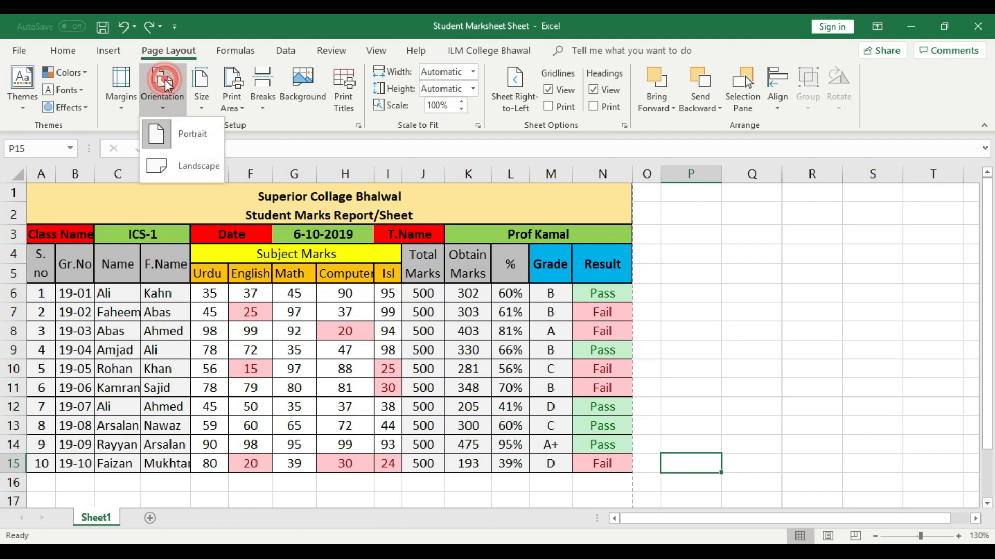
pyautogui.click(181, 166)
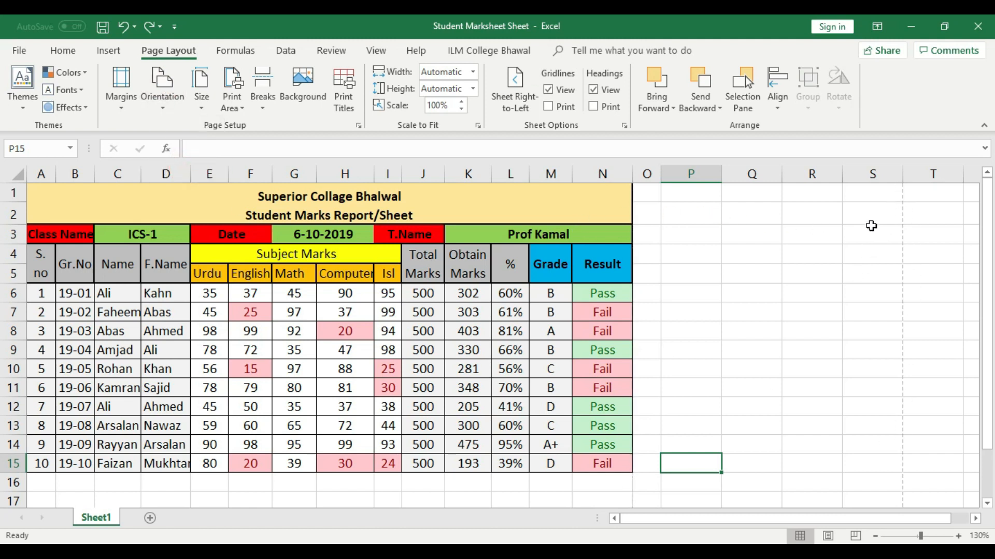
pyautogui.moveTo(871, 465); pyautogui.dragTo(654, 196)
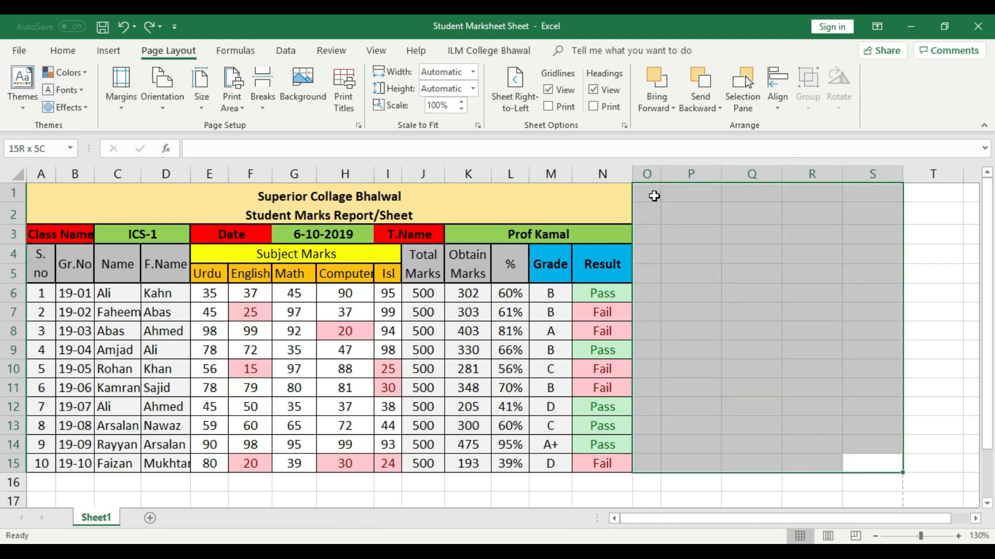
pyautogui.click(698, 287)
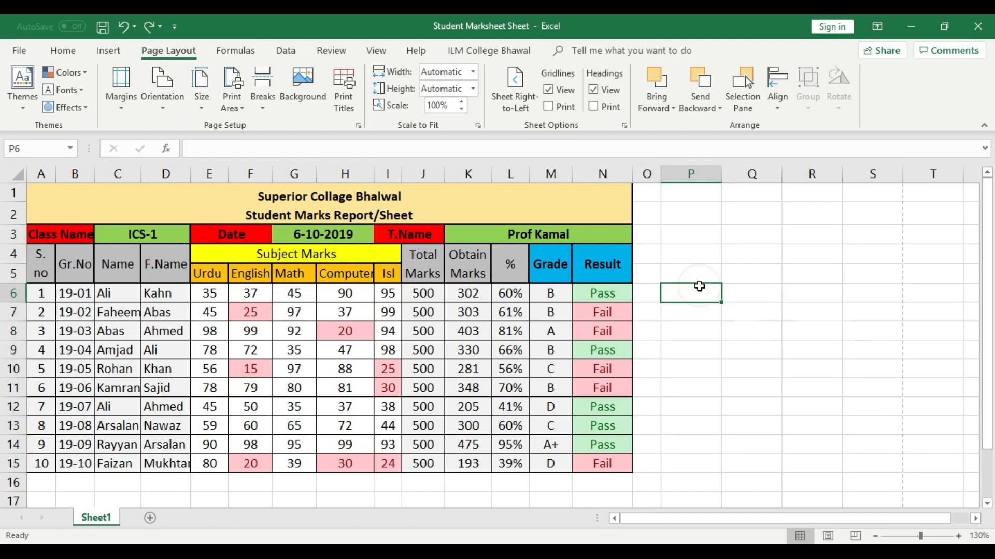
# Step: Look through the available paper sizes and page orientations without choosing a different one
pyautogui.click(201, 87)
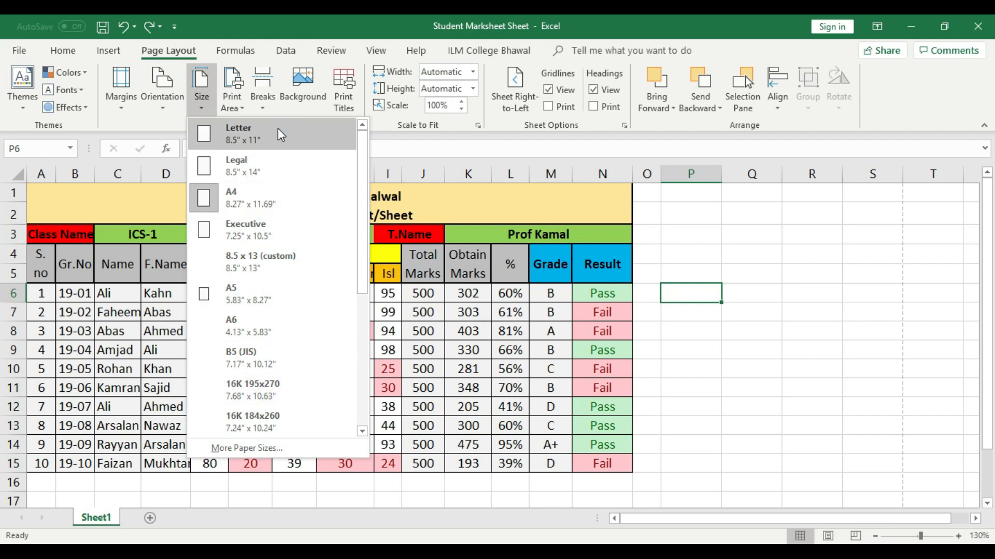
pyautogui.click(815, 267)
pyautogui.click(163, 102)
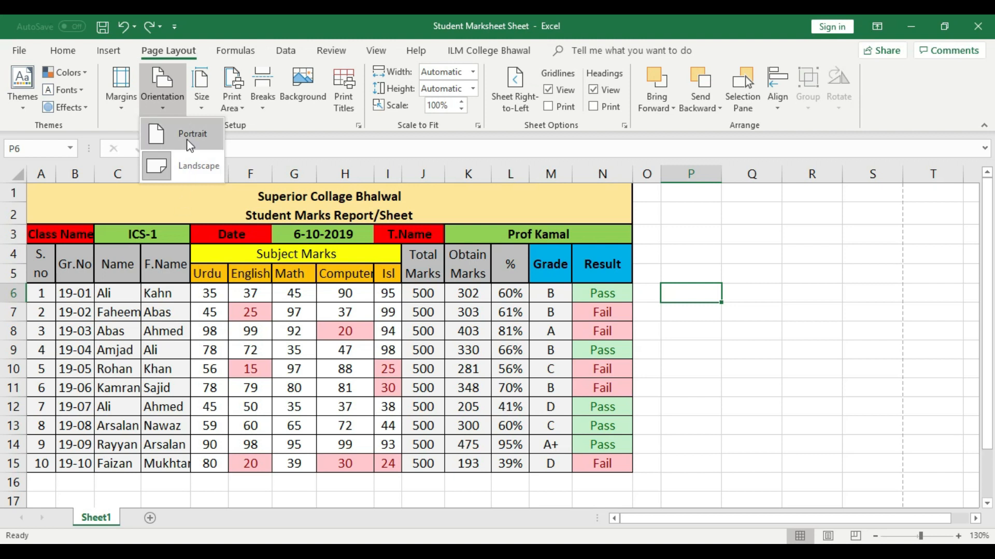
pyautogui.click(778, 252)
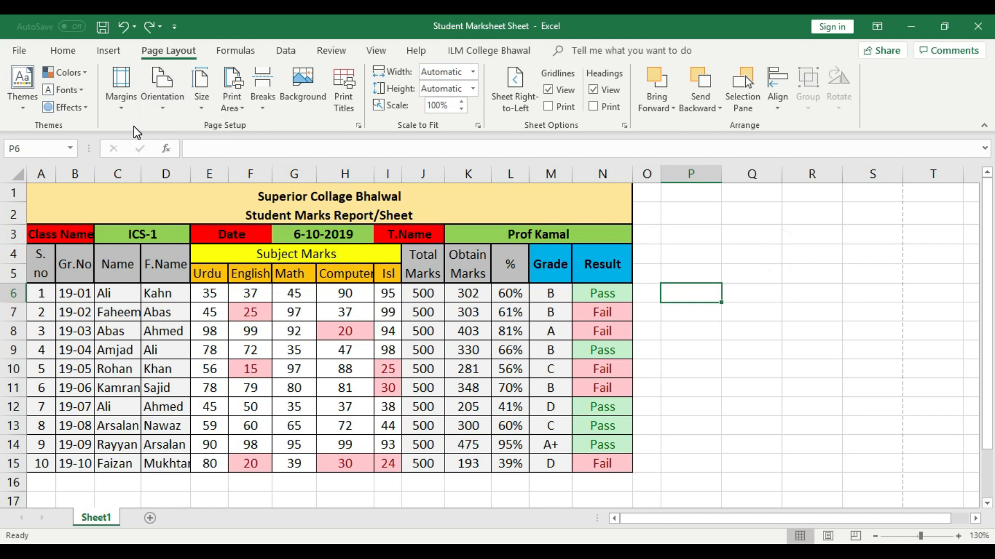
# Step: In the print preview, increase the left margin to 0.84" and narrow the Result column slightly, and return to the sheet
pyautogui.hotkey('ctrl', 'p')
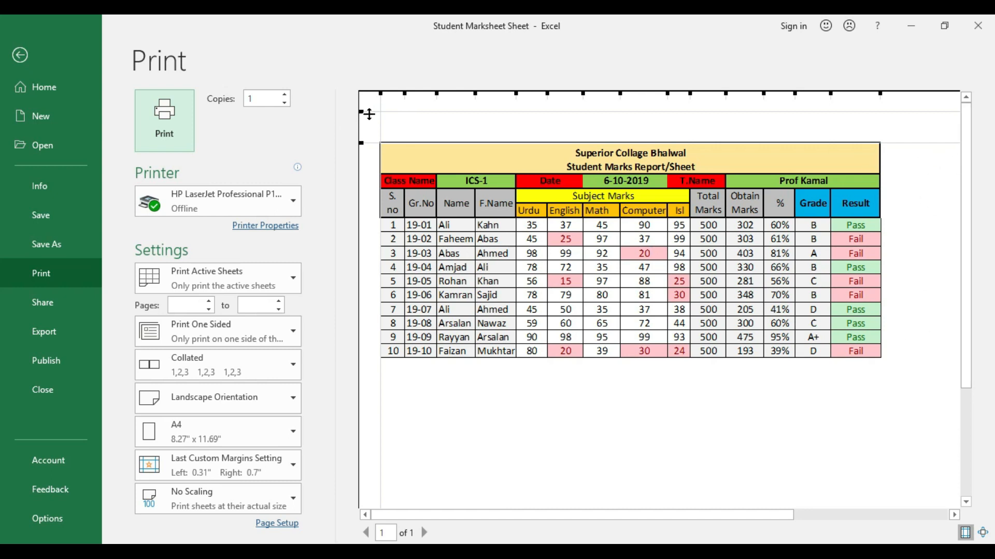
pyautogui.moveTo(380, 95); pyautogui.dragTo(417, 92)
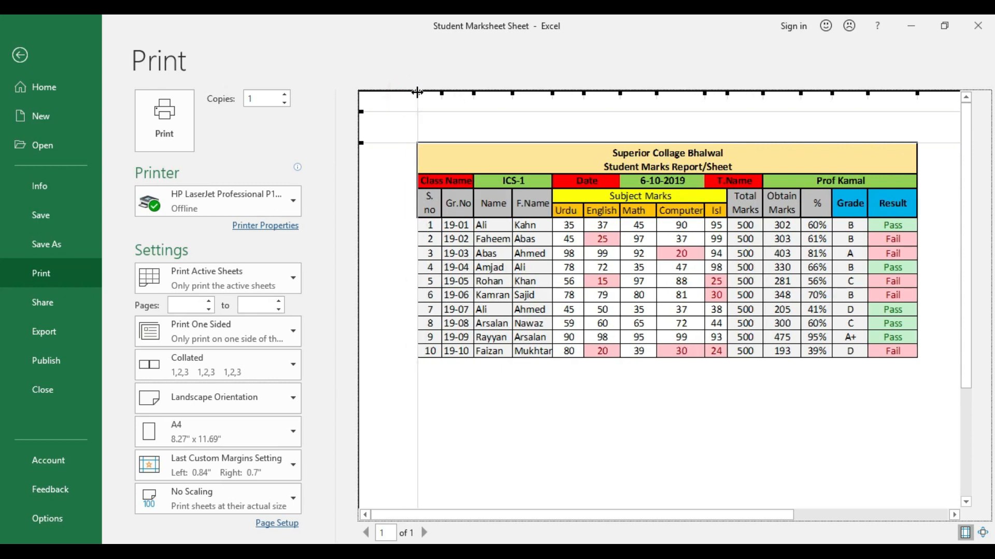
pyautogui.moveTo(917, 92); pyautogui.dragTo(910, 93)
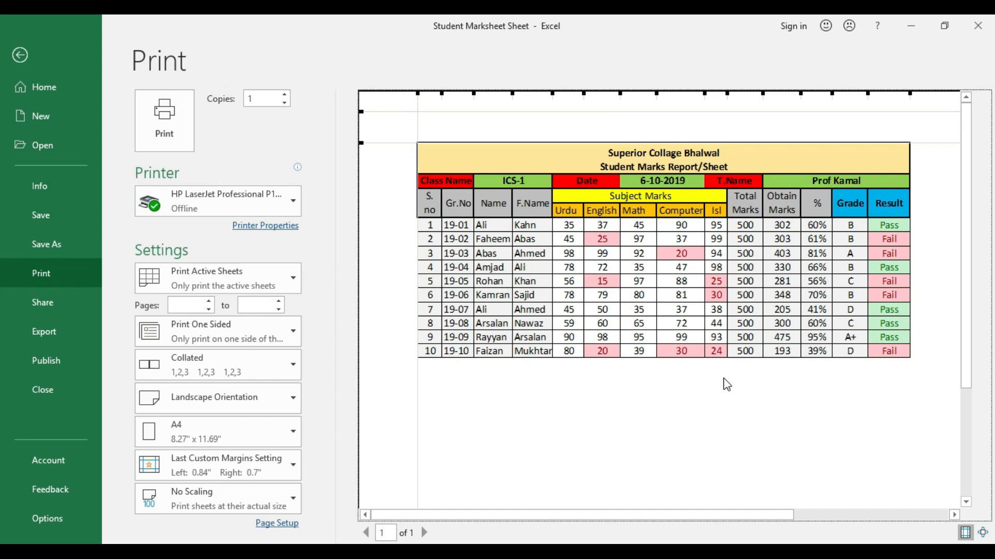
pyautogui.click(21, 55)
pyautogui.click(746, 337)
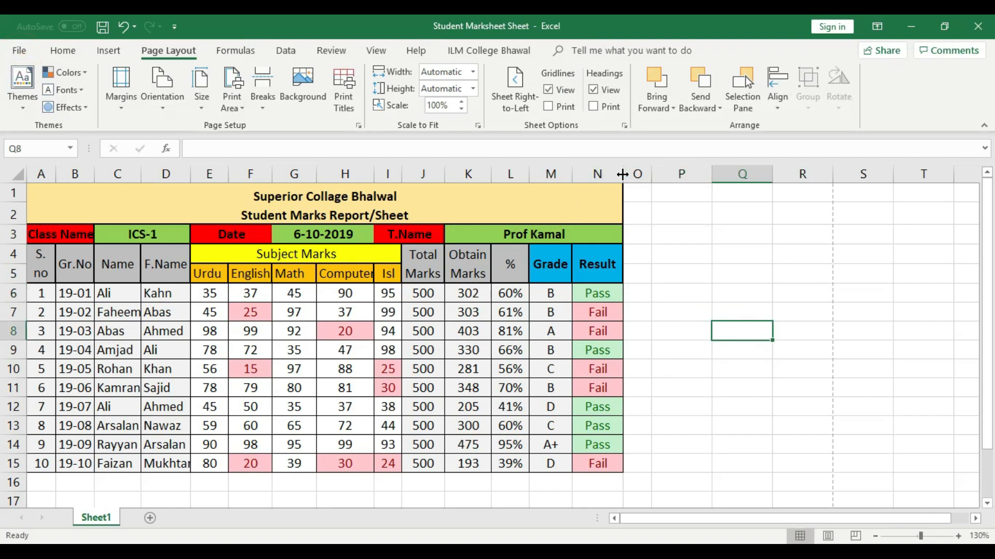
# Step: Widen the Result column well beyond its contents and set the page orientation to Portrait
pyautogui.moveTo(623, 174); pyautogui.dragTo(678, 174)
pyautogui.click(157, 101)
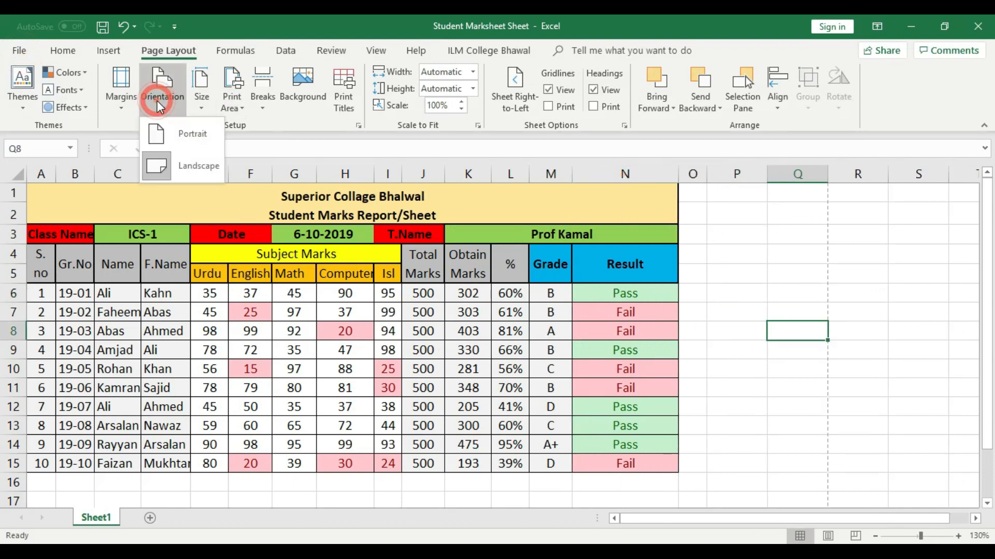
pyautogui.click(195, 129)
pyautogui.click(756, 308)
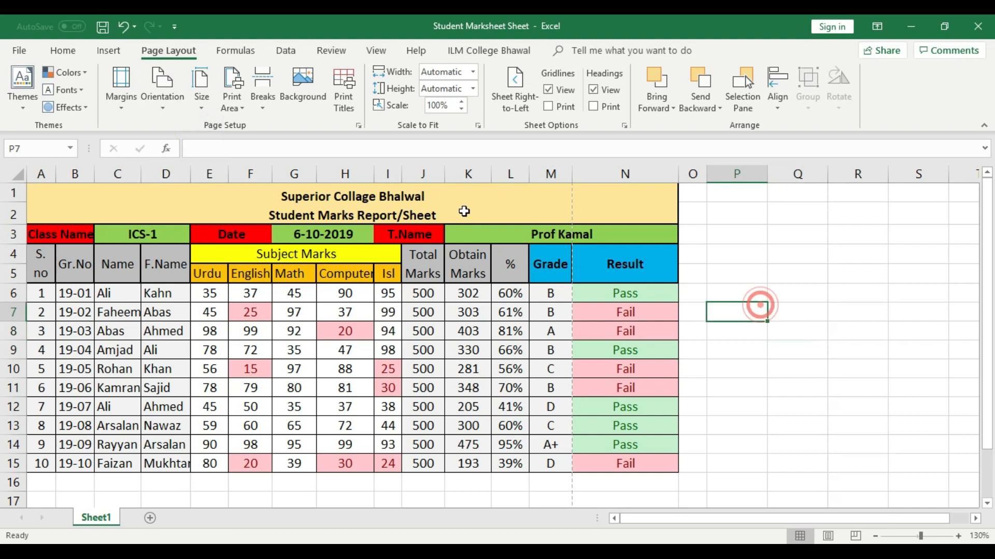
# Step: Widen the Gr.No, F.Name, Urdu, Math, Computer, Isl, Total Marks and Obtain Marks columns
pyautogui.moveTo(187, 171); pyautogui.dragTo(226, 173)
pyautogui.moveTo(523, 174); pyautogui.dragTo(547, 174)
pyautogui.moveTo(94, 174); pyautogui.dragTo(123, 173)
pyautogui.moveTo(508, 174); pyautogui.dragTo(545, 175)
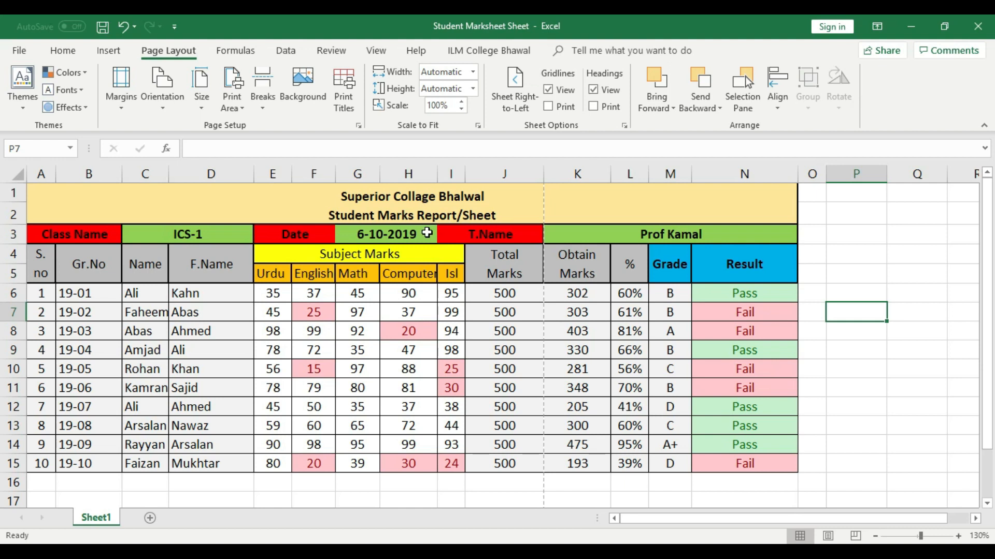
pyautogui.moveTo(379, 175); pyautogui.dragTo(529, 173)
pyautogui.moveTo(294, 174); pyautogui.dragTo(307, 175)
pyautogui.click(917, 370)
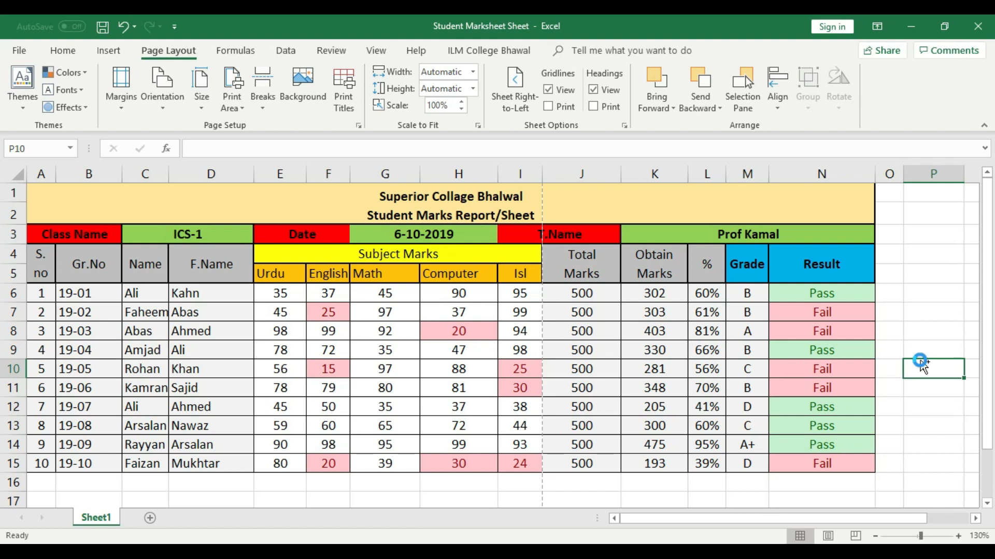
# Step: Check both pages in the print preview for columns pushed to page 2, and inspect the page break lines on the sheet
pyautogui.hotkey('ctrl', 'p')
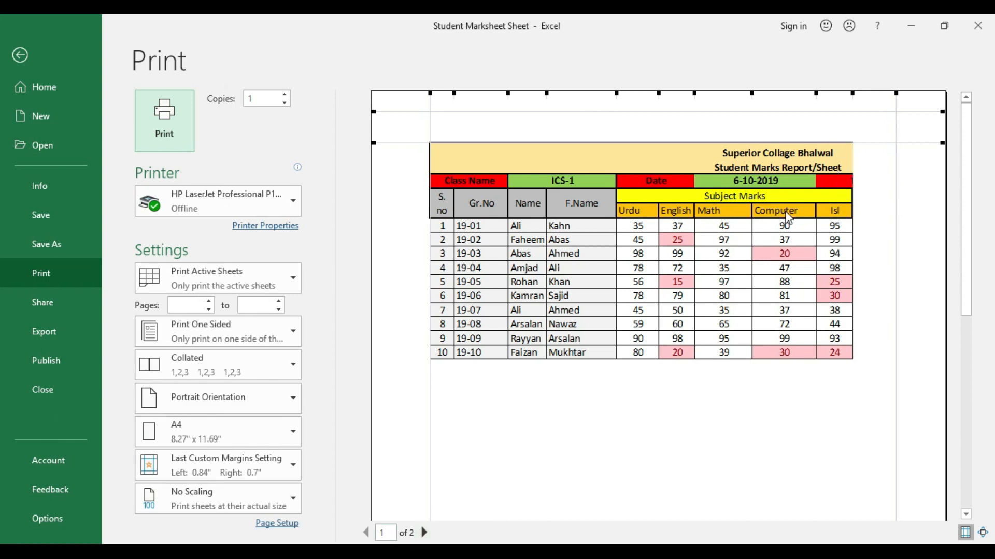
pyautogui.click(423, 533)
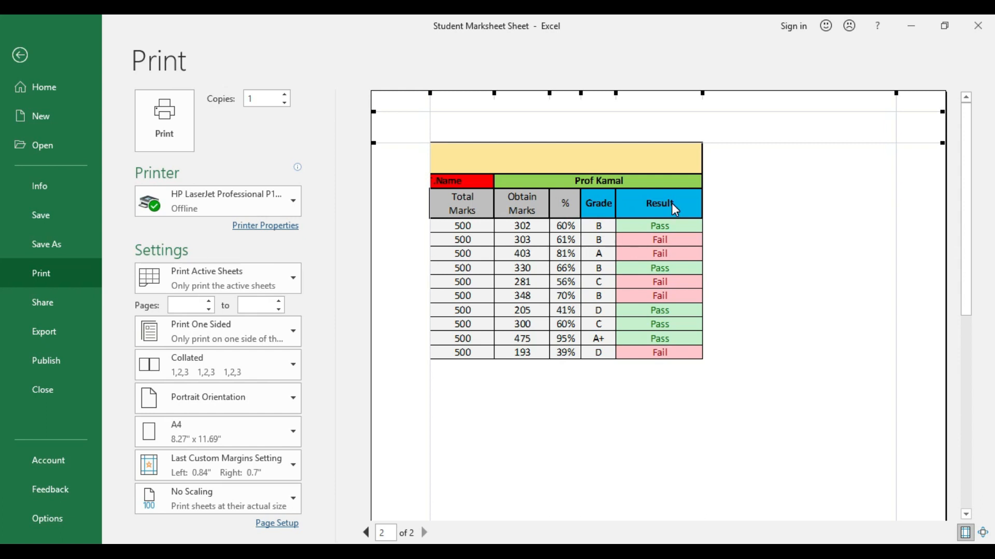
pyautogui.click(20, 55)
pyautogui.click(655, 407)
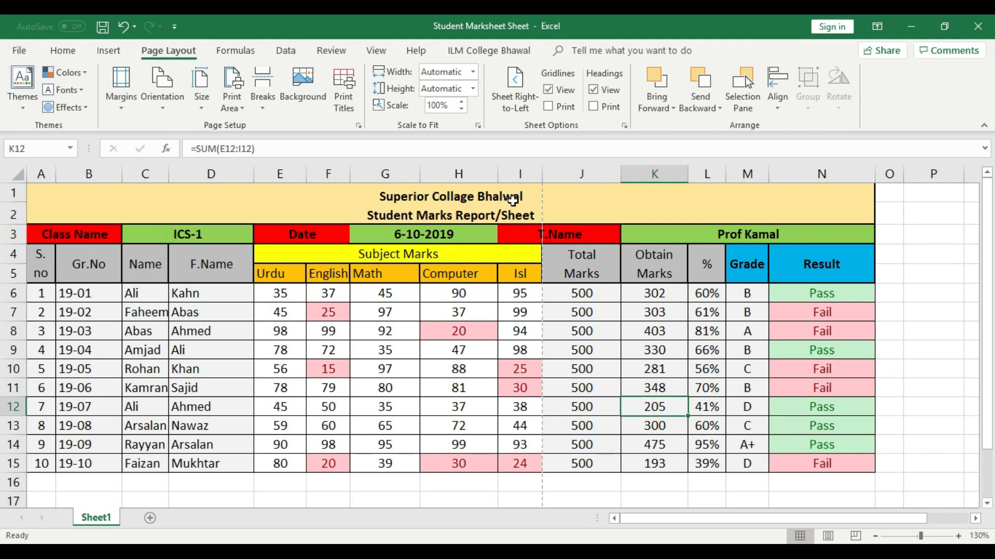
pyautogui.scroll(-2, 532, 428)
pyautogui.scroll(-14, 532, 428)
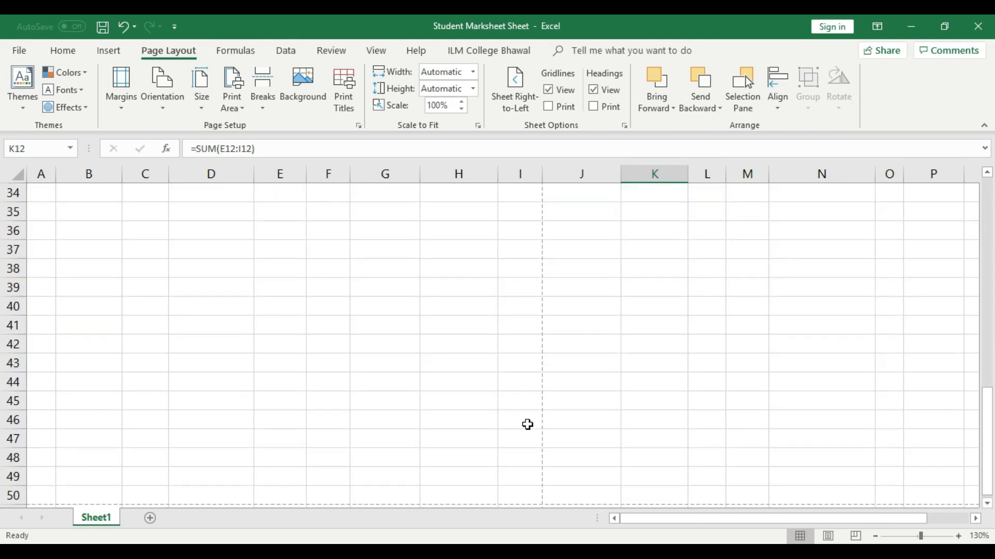
pyautogui.scroll(2, 537, 329)
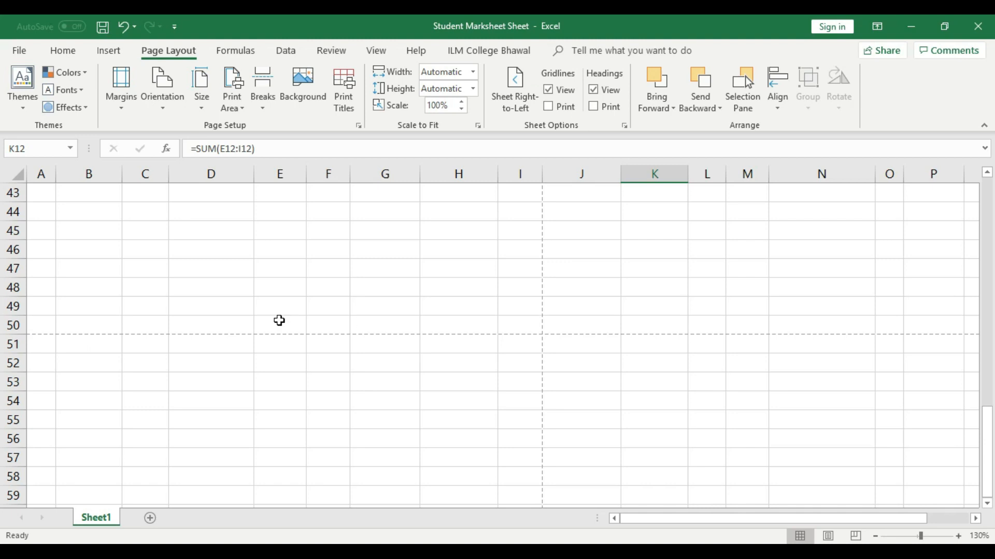
pyautogui.scroll(14, 396, 343)
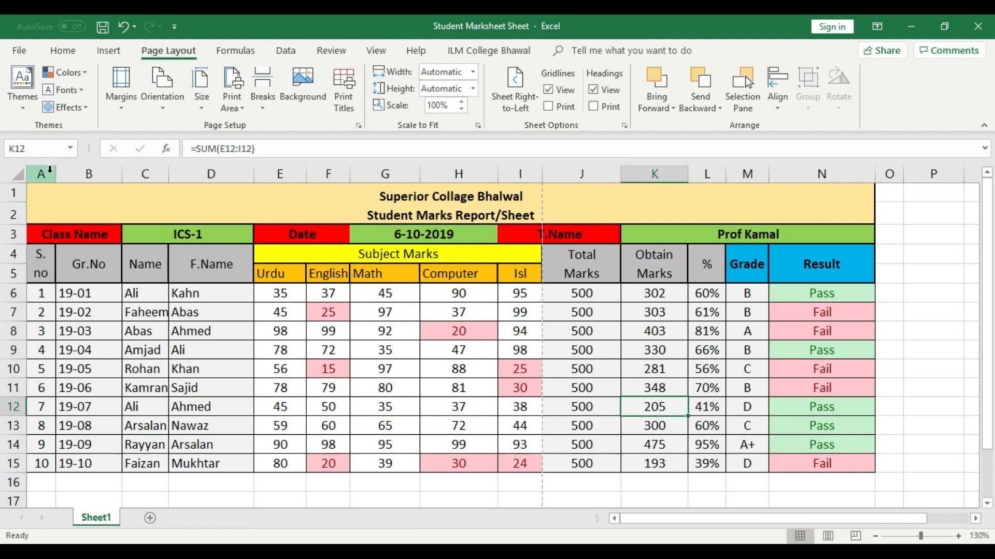
# Step: Narrow the S.no, Gr.No, F.Name, Urdu and Math columns and widen the Name column to fit their contents
pyautogui.moveTo(56, 172); pyautogui.dragTo(49, 173)
pyautogui.moveTo(114, 172); pyautogui.dragTo(152, 171)
pyautogui.moveTo(237, 173); pyautogui.dragTo(288, 173)
pyautogui.moveTo(357, 173); pyautogui.dragTo(326, 172)
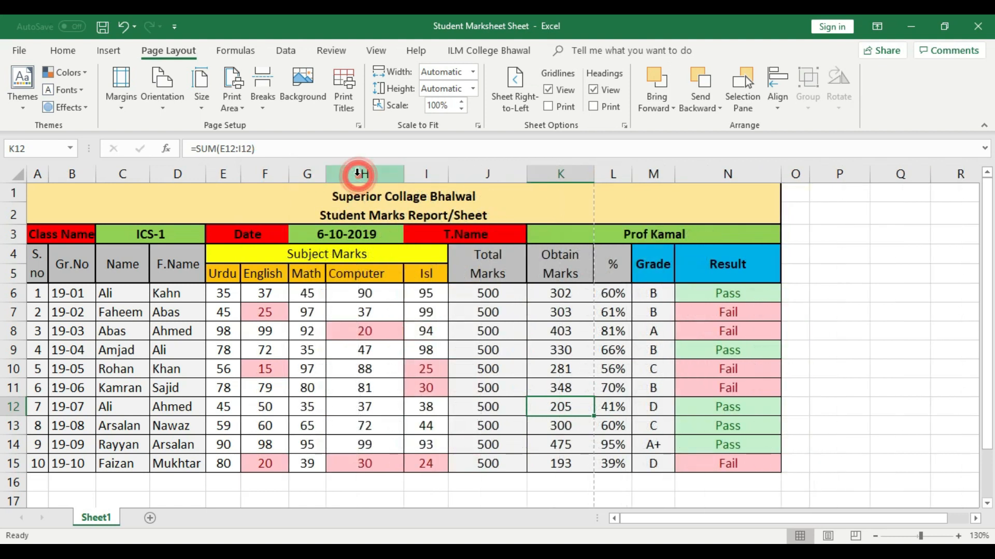
# Step: Narrow the Computer, Isl, Total Marks, Obtain Marks, % and Result columns to fit their contents
pyautogui.moveTo(404, 172)
pyautogui.mouseDown()
pyautogui.moveTo(393, 171)
pyautogui.moveTo(413, 173)
pyautogui.mouseUp()
pyautogui.moveTo(491, 173); pyautogui.dragTo(456, 173)
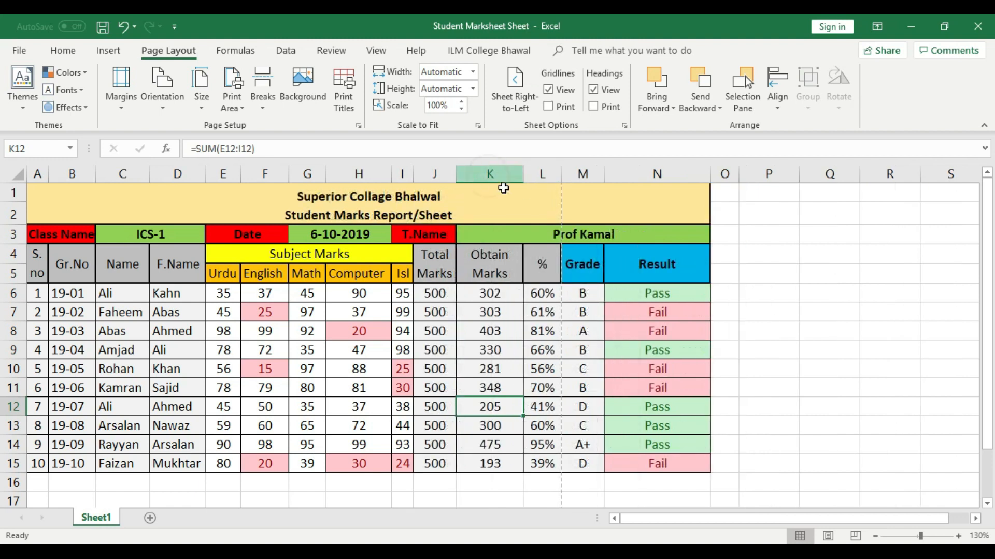
pyautogui.moveTo(519, 169)
pyautogui.mouseDown()
pyautogui.moveTo(503, 172)
pyautogui.moveTo(534, 173)
pyautogui.mouseUp()
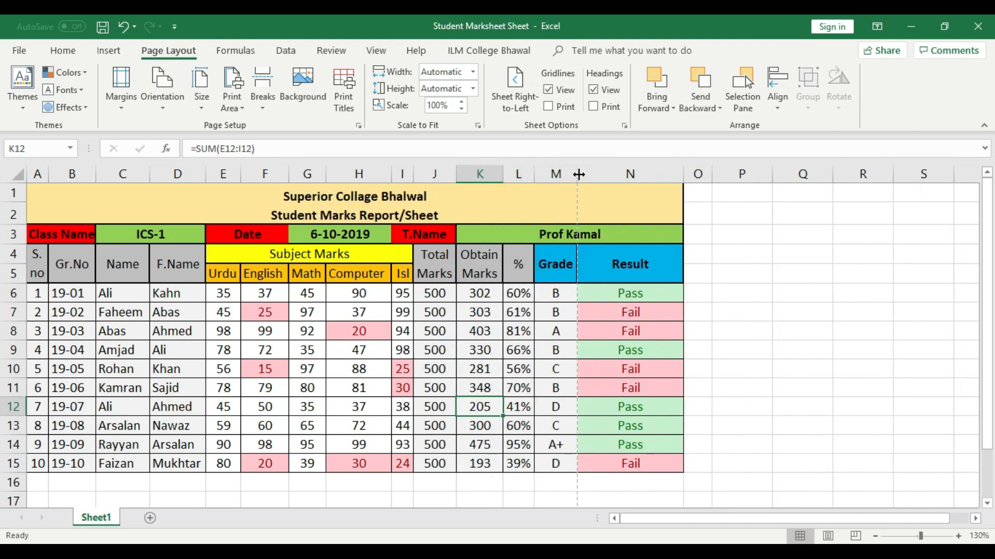
pyautogui.moveTo(685, 171); pyautogui.dragTo(620, 172)
pyautogui.click(684, 330)
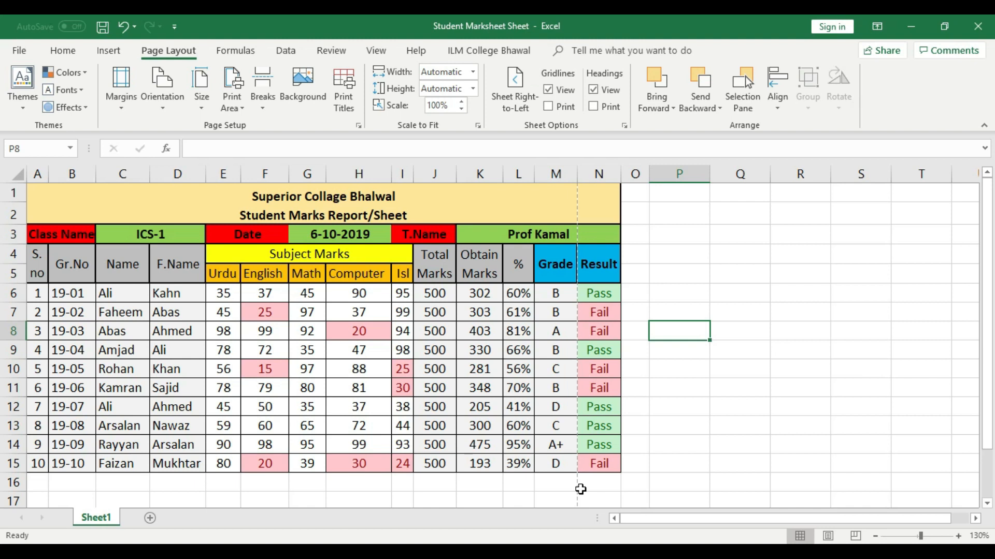
# Step: In the print preview, display the margin guides and reduce the left margin to 0.46"
pyautogui.hotkey('ctrl', 'p')
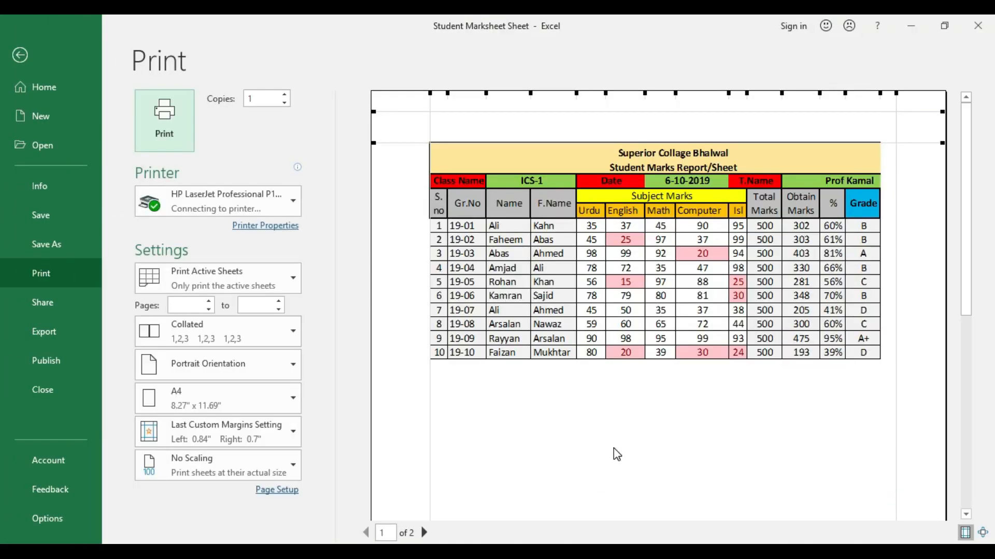
pyautogui.click(965, 533)
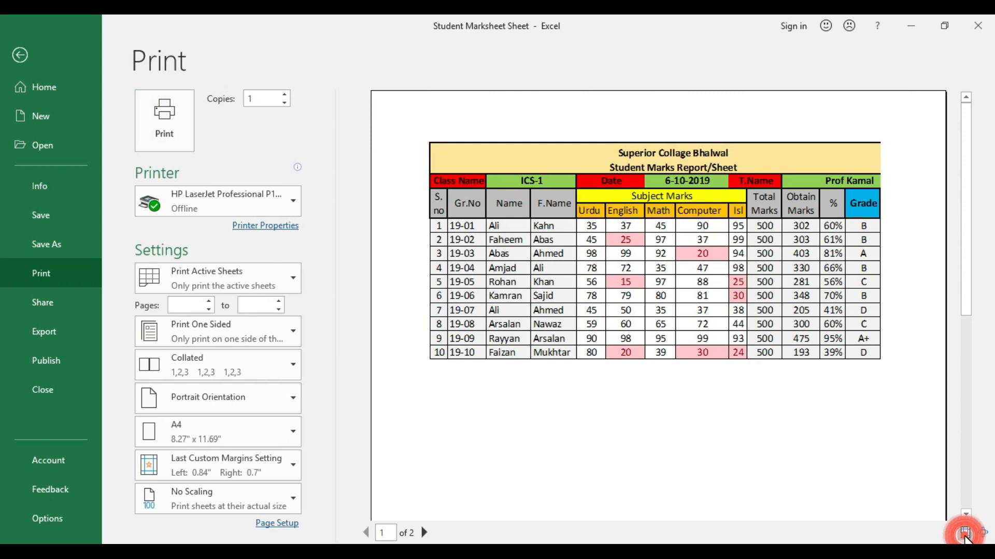
pyautogui.click(965, 533)
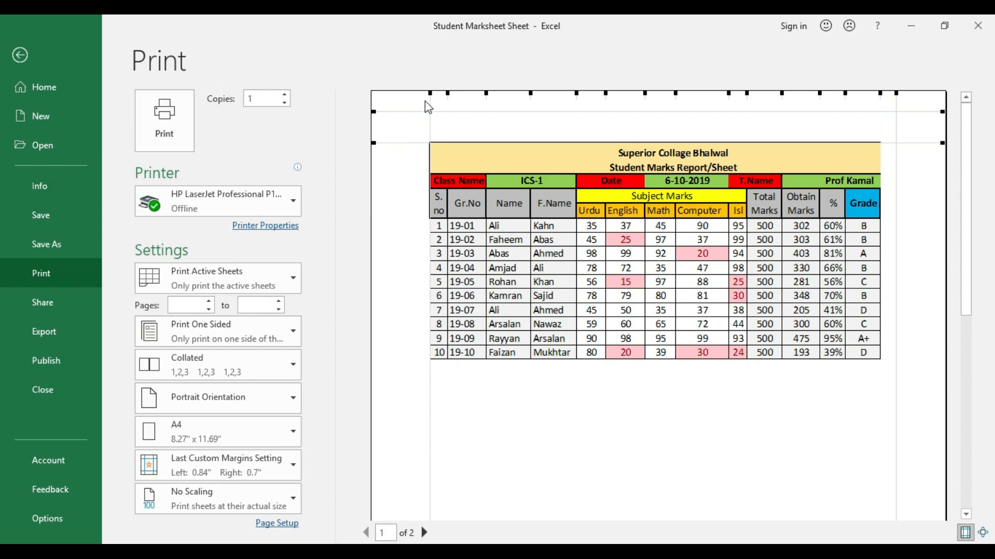
pyautogui.moveTo(429, 94); pyautogui.dragTo(401, 94)
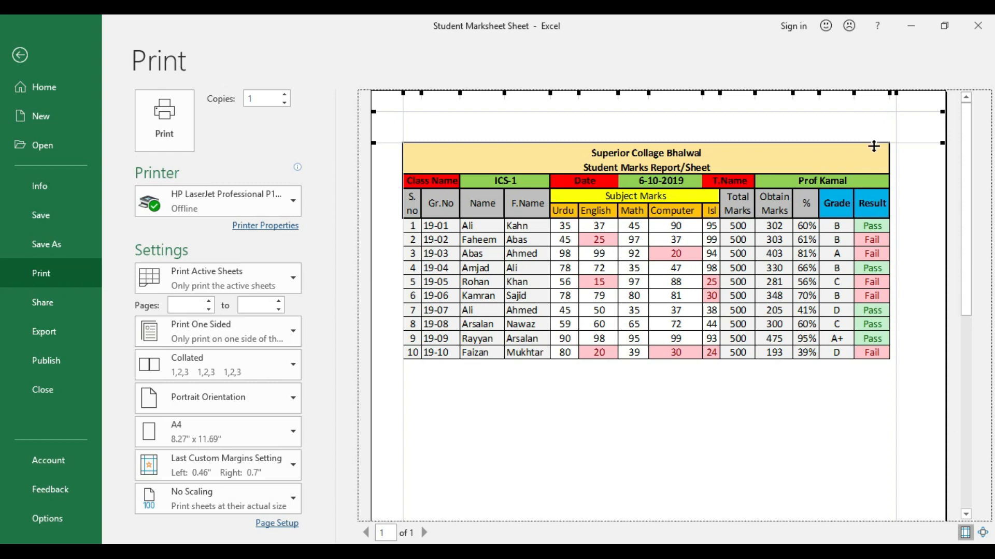
pyautogui.click(424, 536)
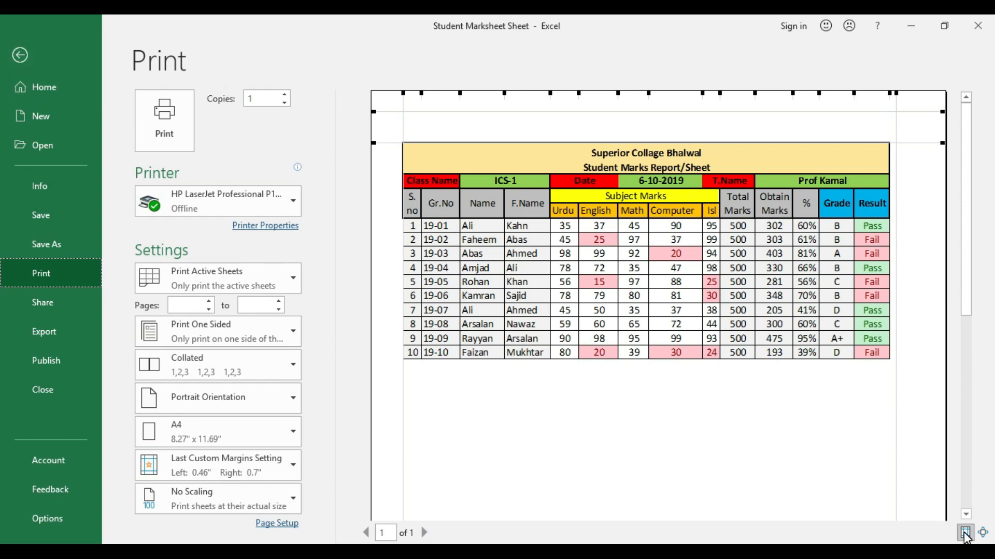
# Step: Adjust the left margin to 0.42" and the right margin to 0.51" in the print preview, and return to the sheet
pyautogui.moveTo(401, 95)
pyautogui.mouseDown()
pyautogui.moveTo(493, 95)
pyautogui.moveTo(394, 98)
pyautogui.mouseUp()
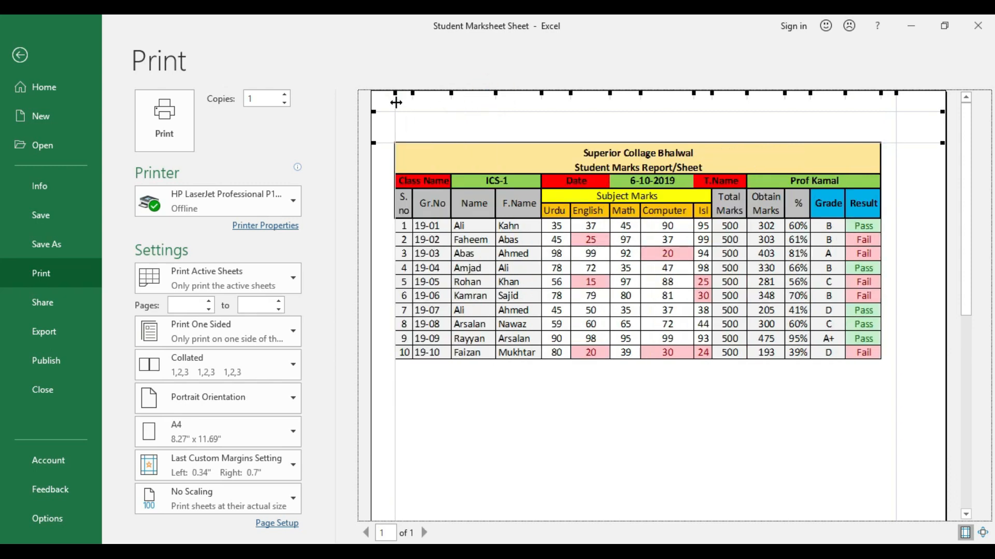
pyautogui.moveTo(896, 93); pyautogui.dragTo(910, 93)
pyautogui.moveTo(398, 94); pyautogui.dragTo(397, 99)
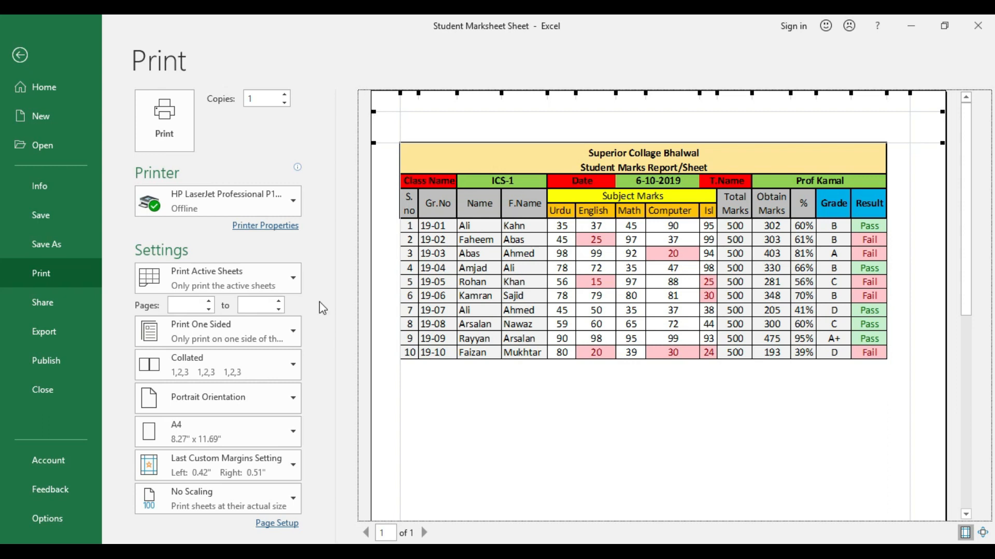
pyautogui.click(20, 54)
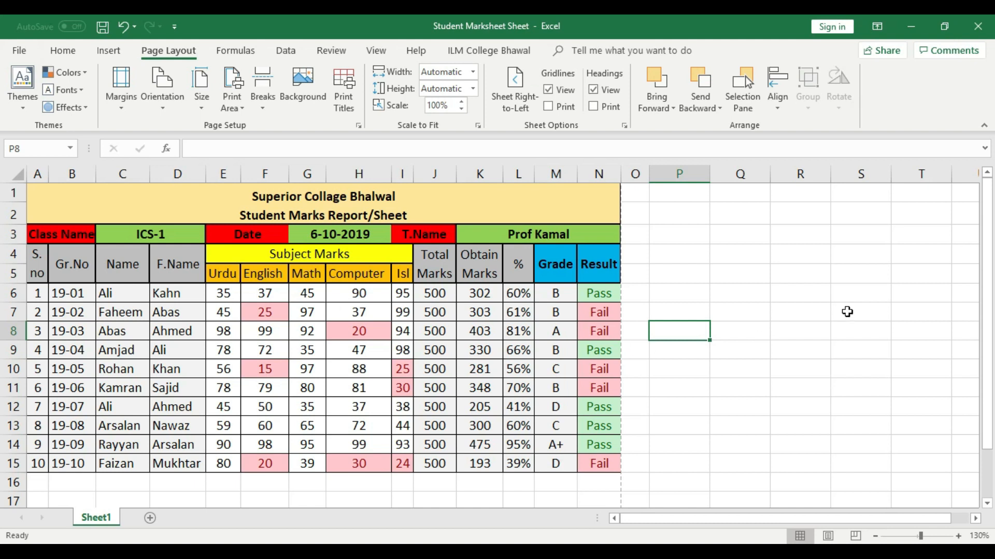
# Step: Close the marksheet workbook and open This PC in File Explorer
pyautogui.click(977, 26)
pyautogui.click(501, 305)
pyautogui.doubleClick(42, 182)
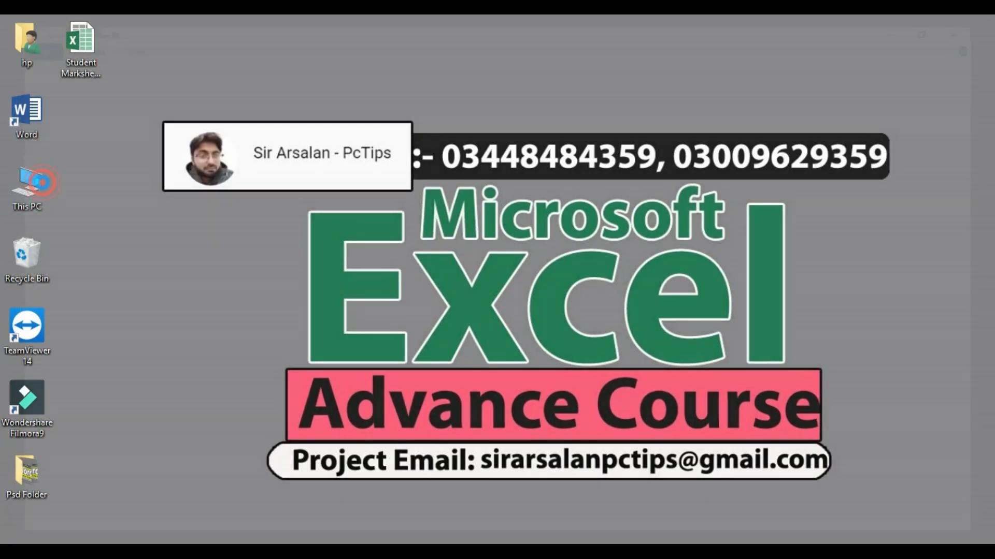
# Step: Open the Attandance workbook from the My Formate folder on Local Disk (E:)
pyautogui.doubleClick(584, 229)
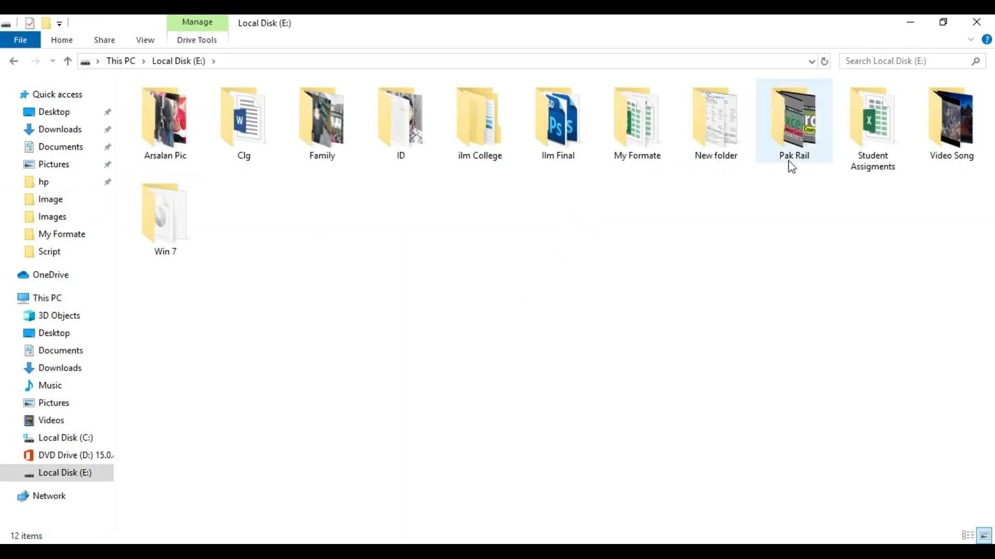
pyautogui.doubleClick(872, 164)
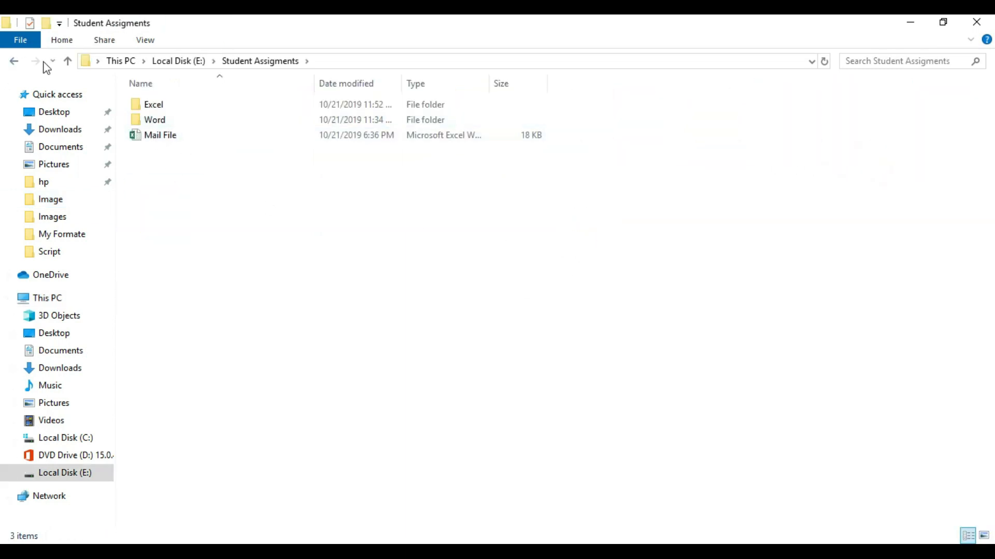
pyautogui.click(69, 61)
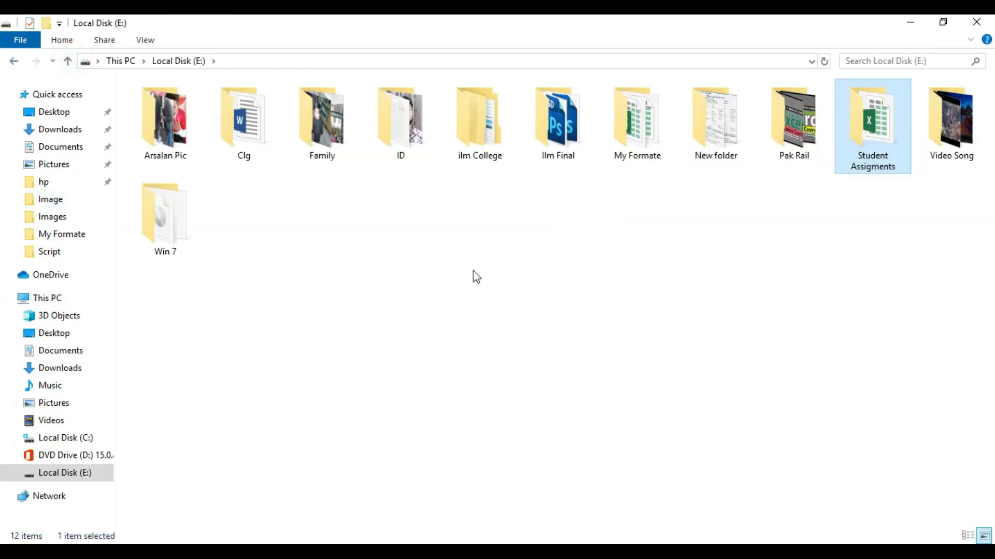
pyautogui.doubleClick(642, 149)
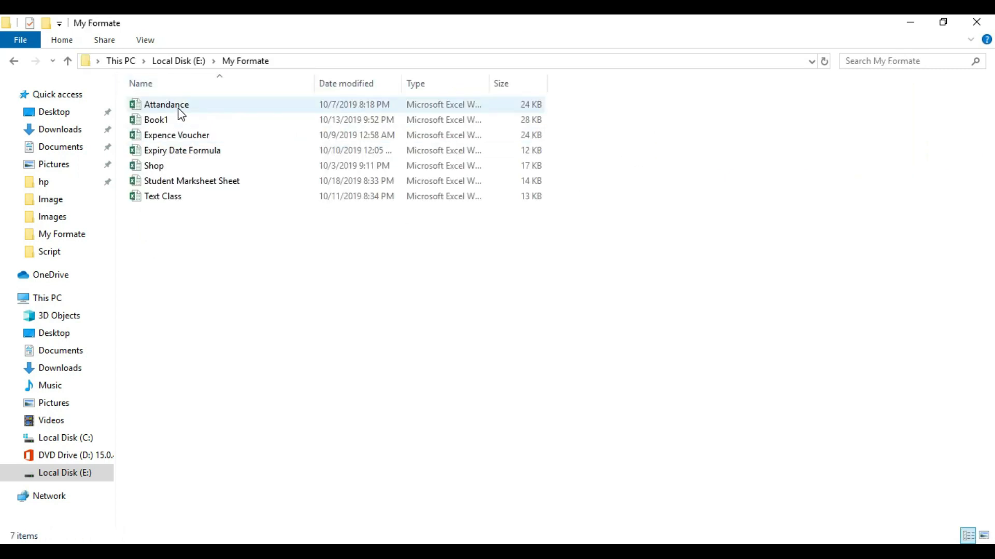
pyautogui.doubleClick(179, 109)
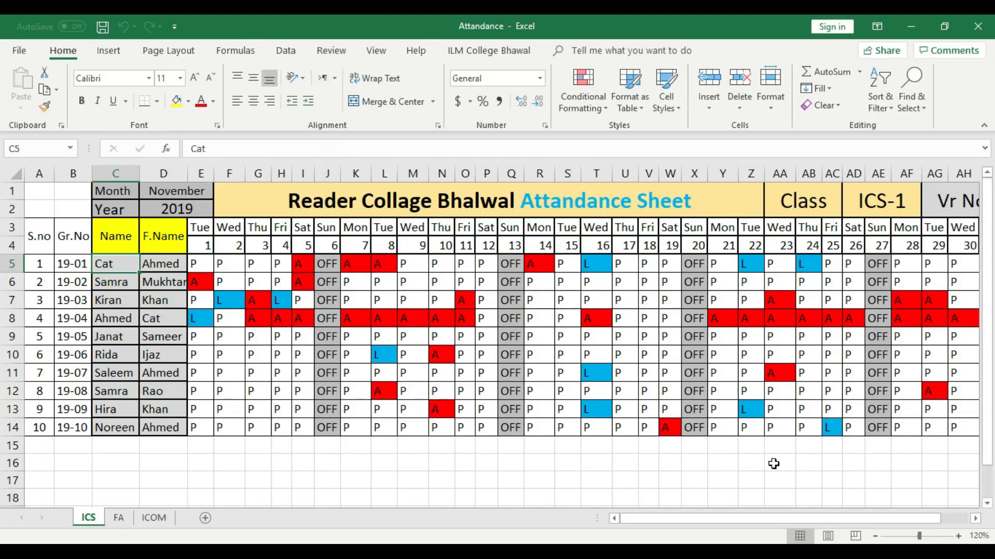
# Step: Examine the full width of the ICS attendance table at 100% zoom, from the S.no column to the Off column
pyautogui.moveTo(888, 520); pyautogui.dragTo(725, 518)
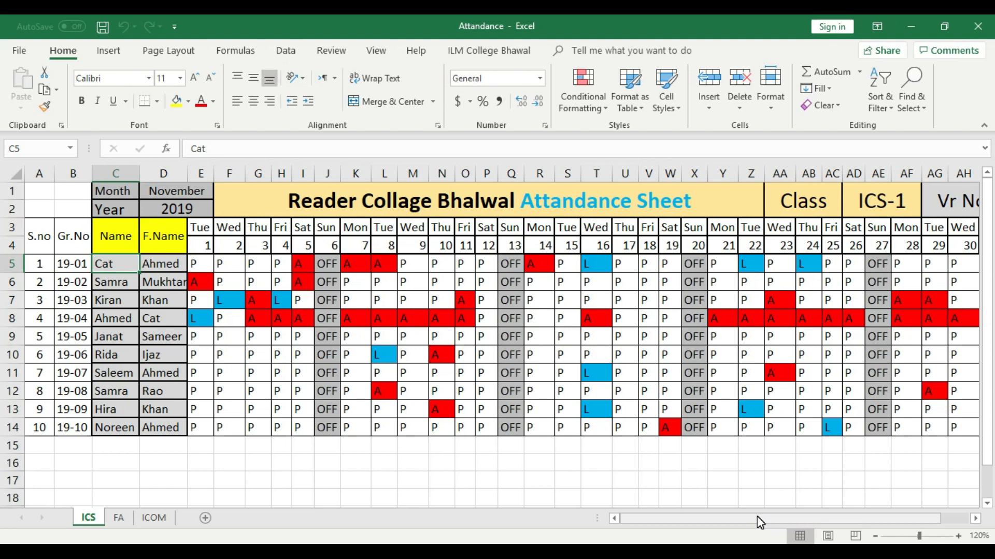
pyautogui.click(875, 536)
pyautogui.click(875, 536)
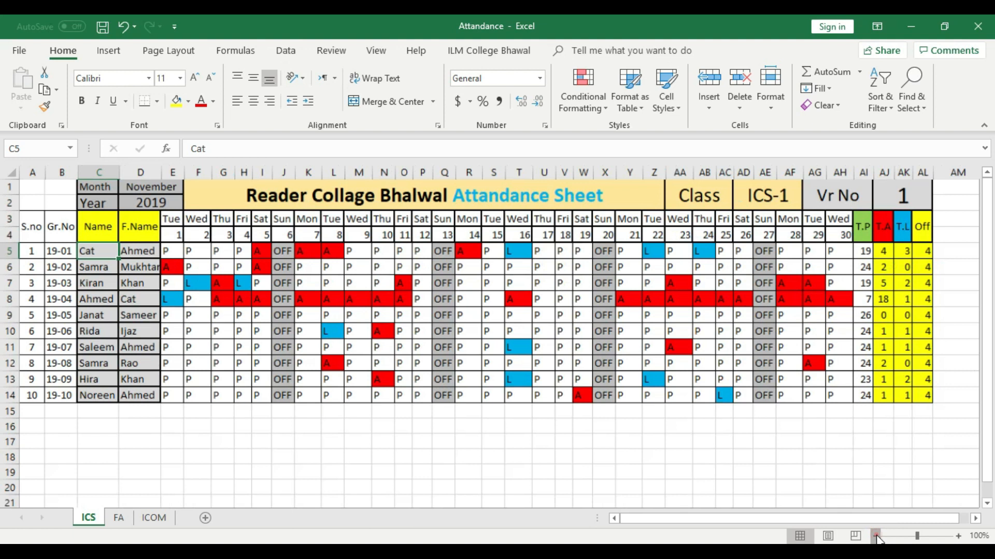
pyautogui.moveTo(835, 522); pyautogui.dragTo(744, 527)
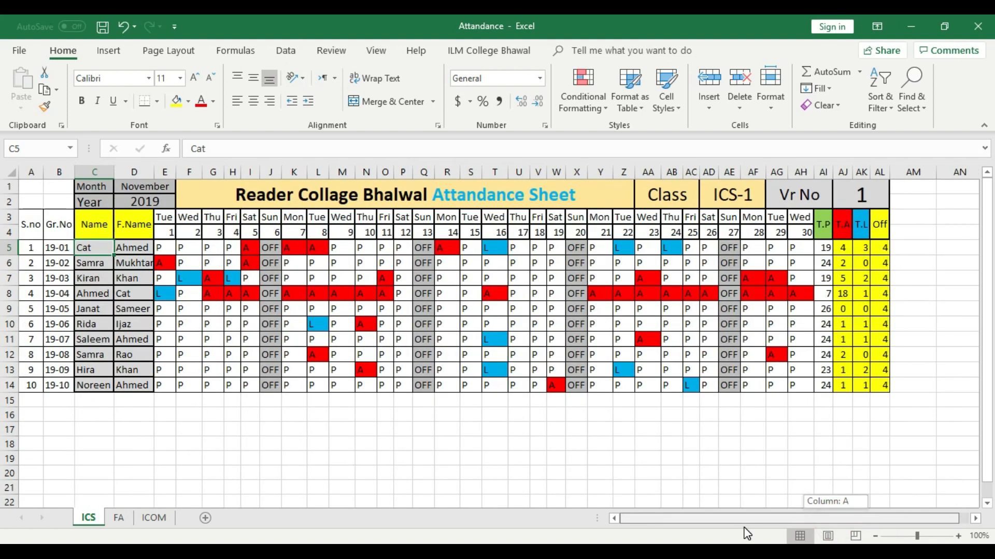
pyautogui.click(28, 186)
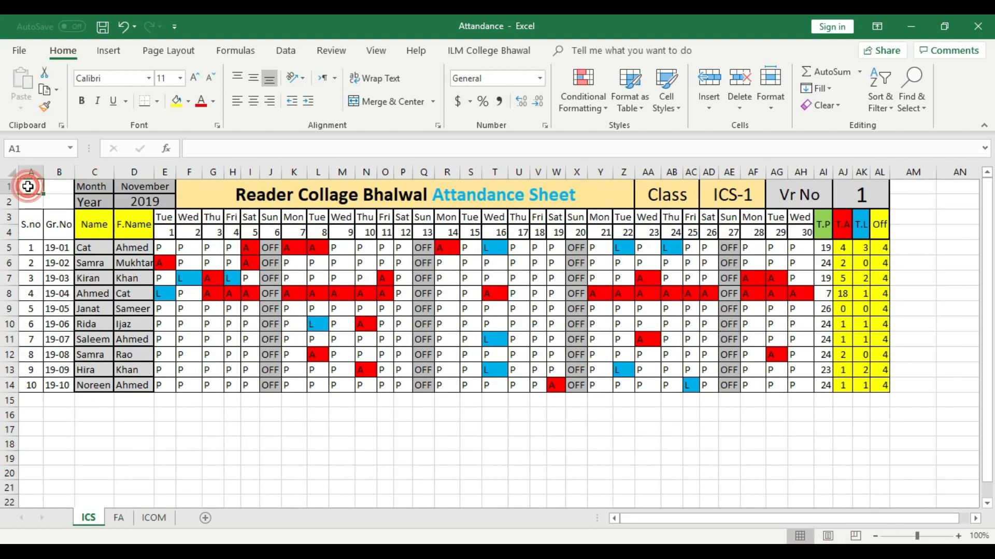
pyautogui.moveTo(28, 187); pyautogui.dragTo(624, 388)
pyautogui.moveTo(640, 195); pyautogui.dragTo(865, 384)
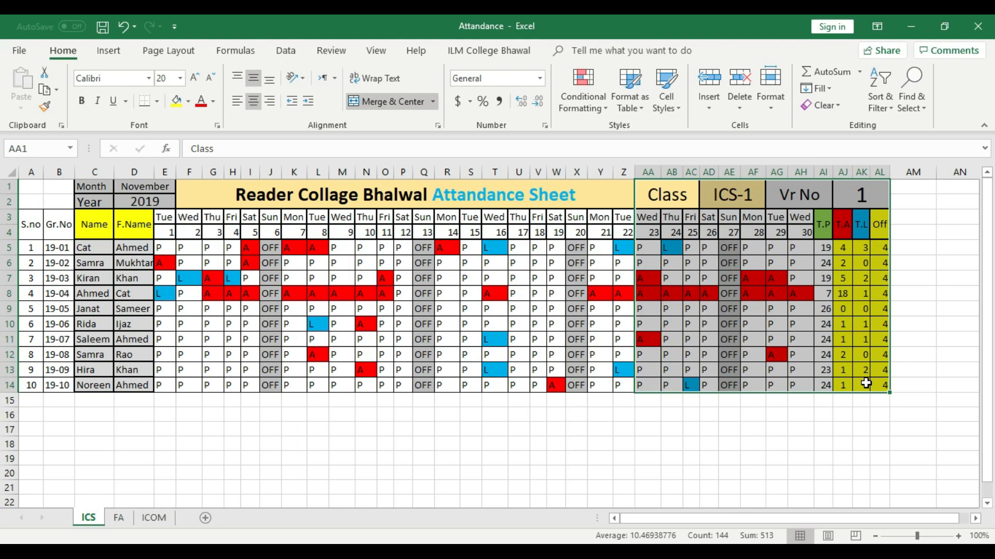
pyautogui.click(876, 445)
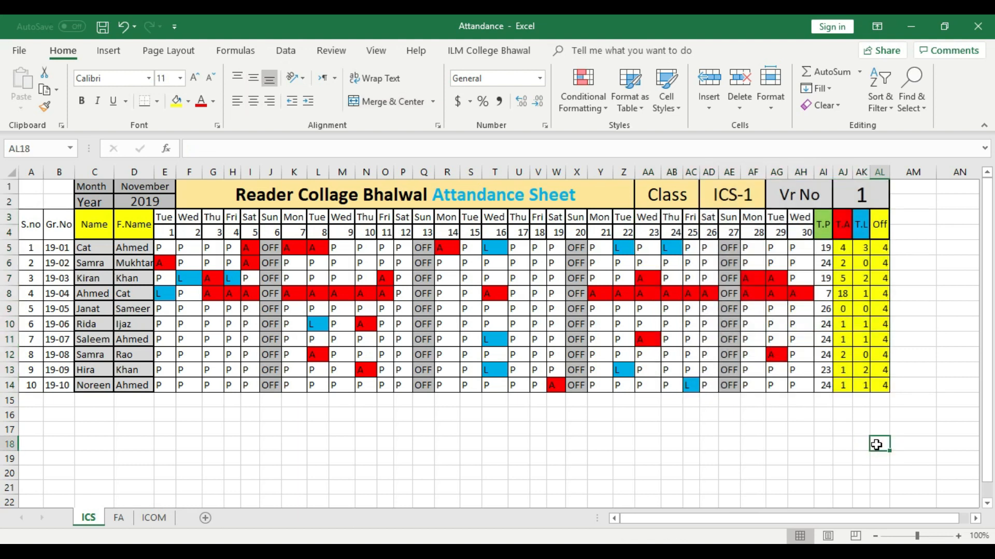
# Step: Check both pages of the attendance sheet in the print preview and inspect the page break line on the sheet
pyautogui.hotkey('ctrl', 'p')
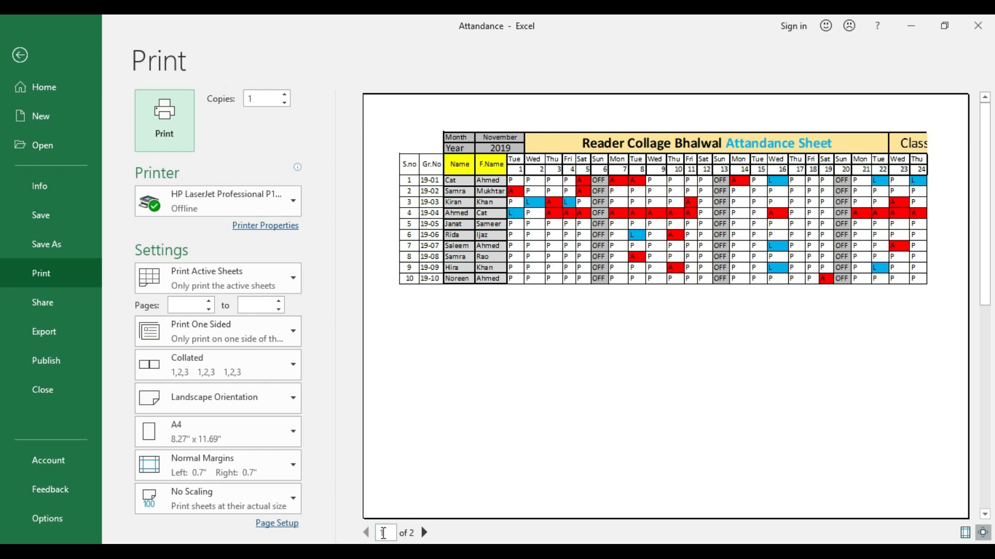
pyautogui.click(424, 533)
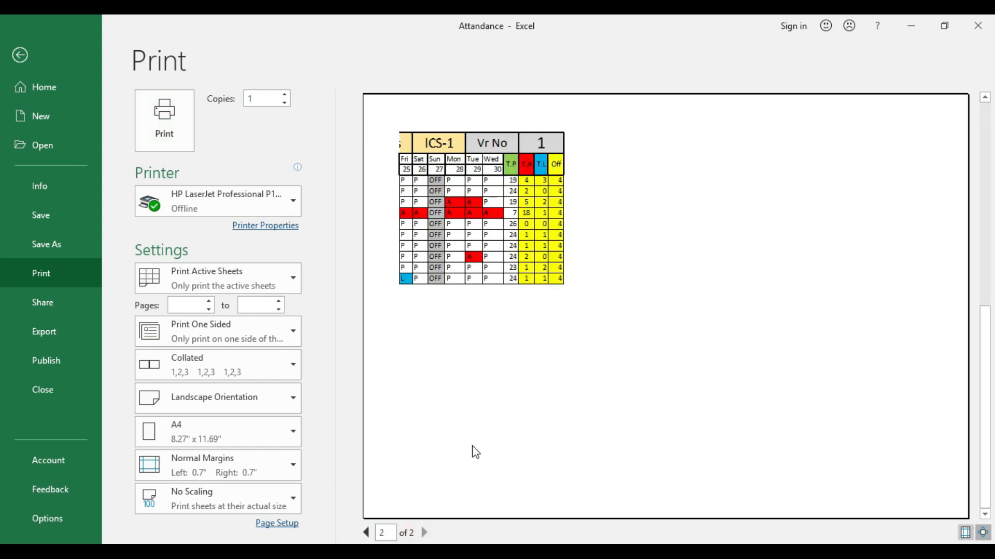
pyautogui.click(365, 533)
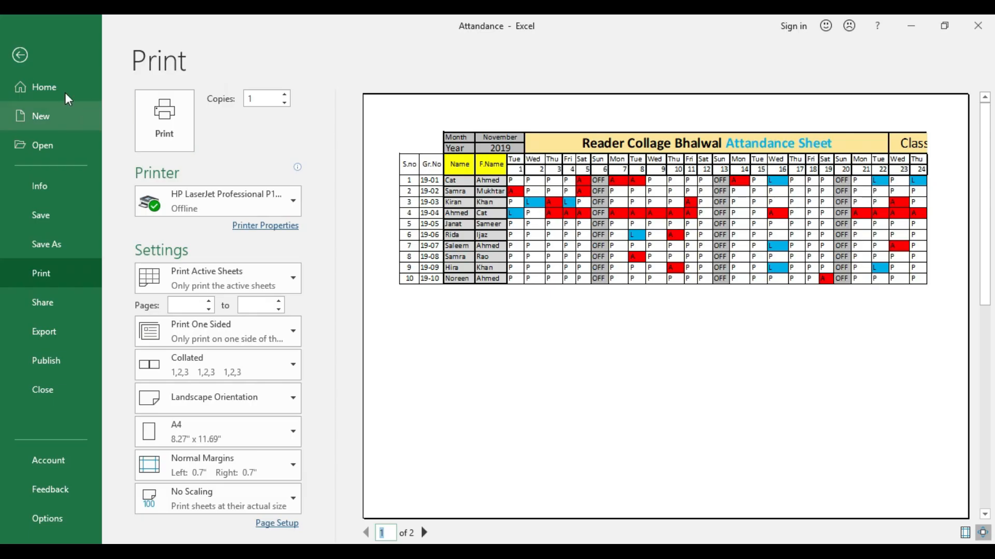
pyautogui.click(21, 56)
pyautogui.click(685, 440)
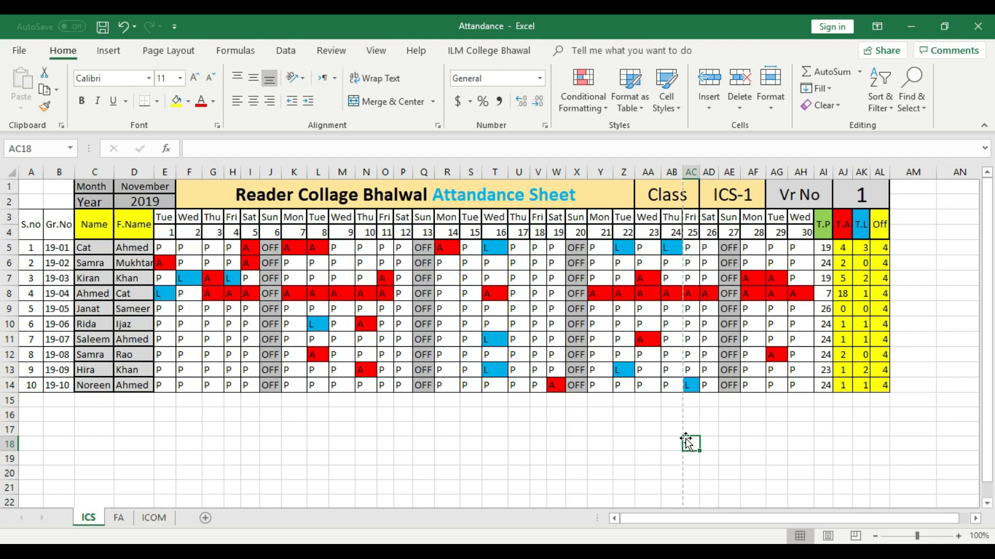
# Step: Set the attendance sheet's paper size to A4 and its page orientation to Portrait
pyautogui.click(174, 54)
pyautogui.click(212, 85)
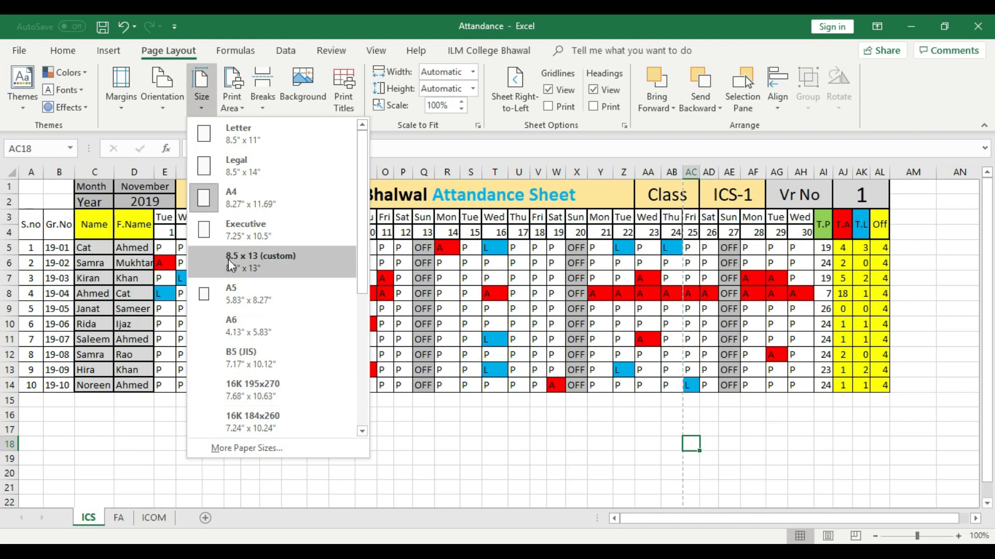
pyautogui.click(249, 195)
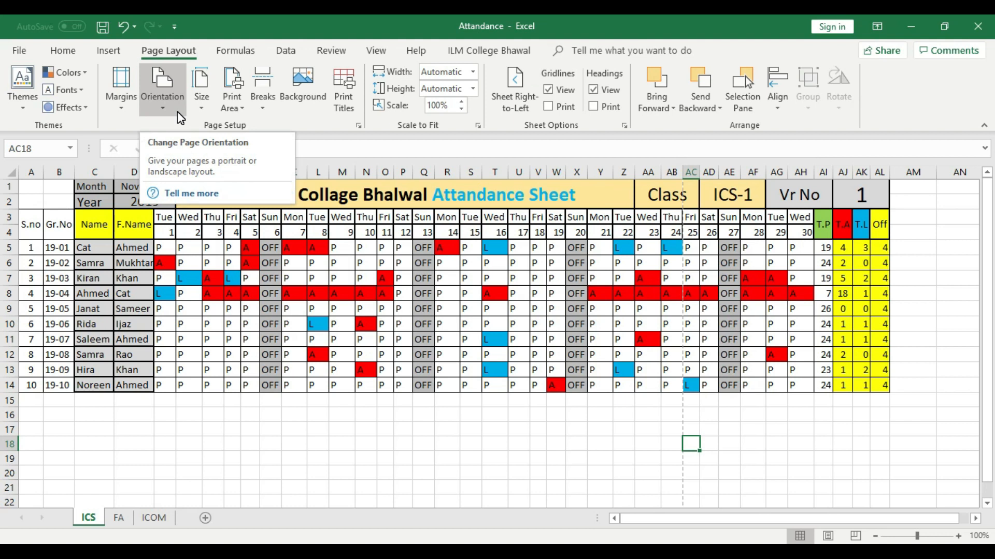
pyautogui.click(169, 101)
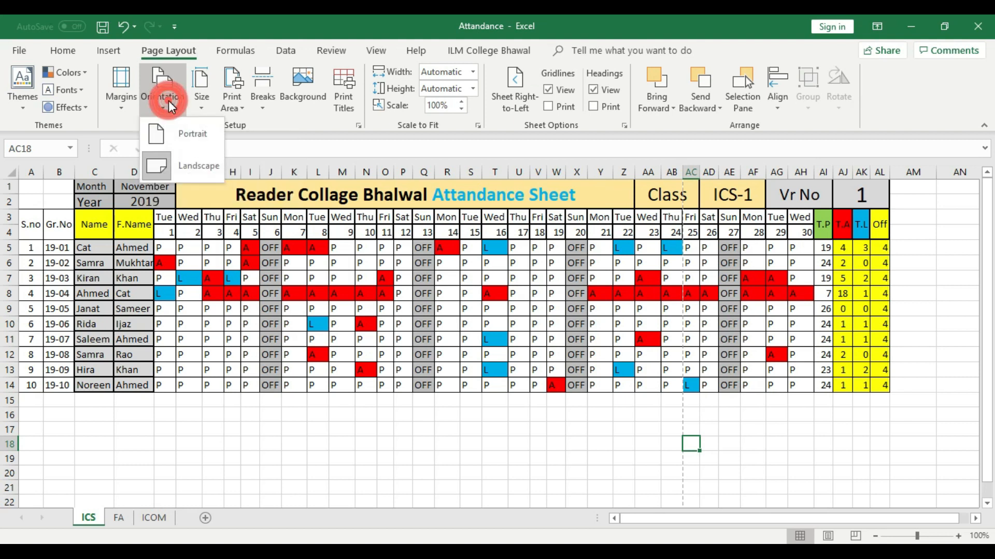
pyautogui.click(185, 138)
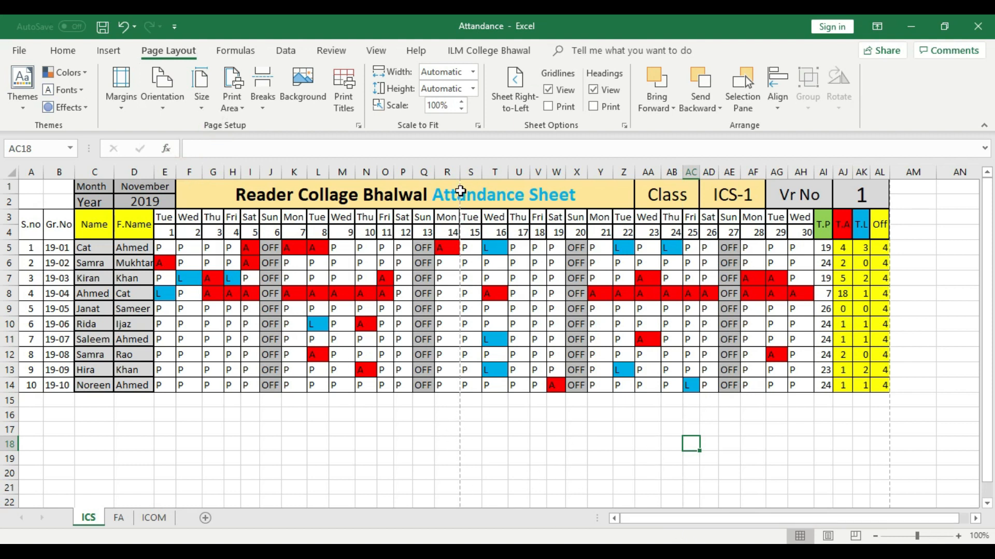
# Step: Fill cells A15:R15 below the first page's part of the table with yellow
pyautogui.moveTo(32, 403); pyautogui.dragTo(437, 400)
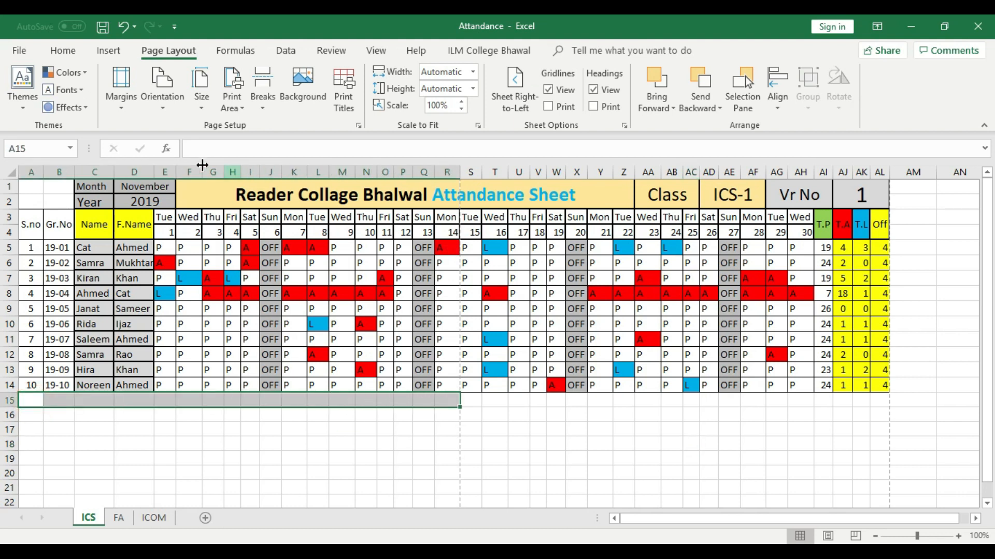
pyautogui.click(62, 50)
pyautogui.click(177, 101)
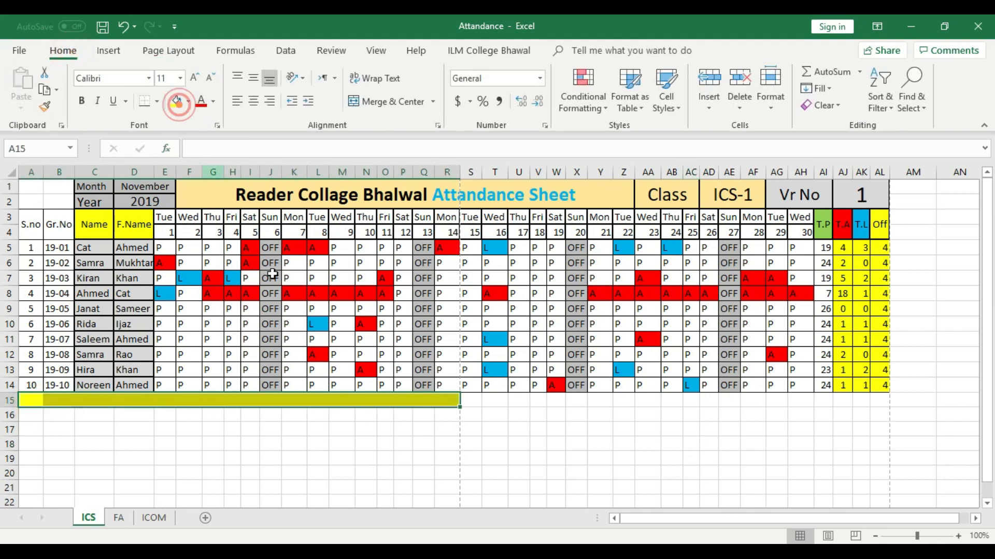
pyautogui.click(505, 435)
# Step: Fill cells S15:AL15 below the second page's part of the table with orange
pyautogui.moveTo(470, 401); pyautogui.dragTo(880, 401)
pyautogui.click(188, 101)
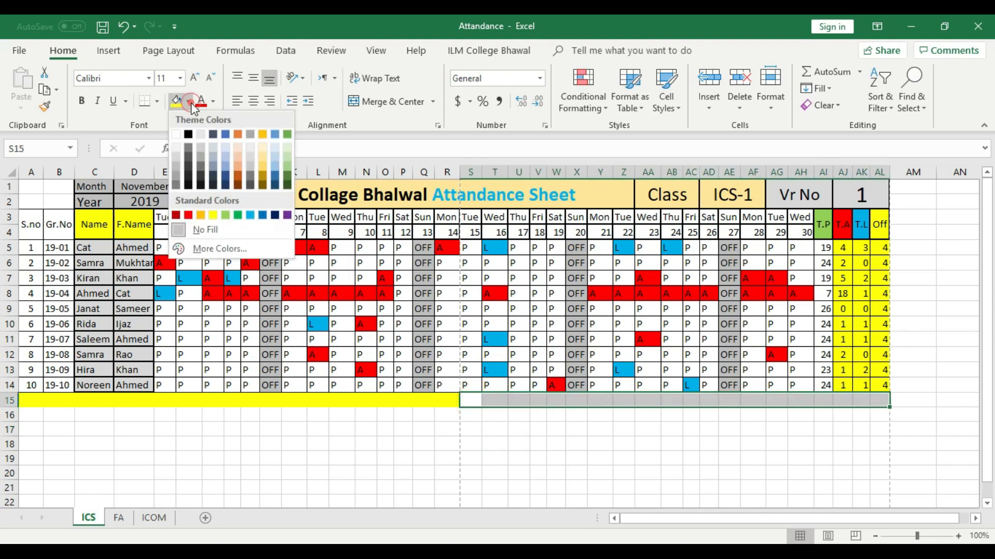
pyautogui.click(202, 217)
pyautogui.click(536, 444)
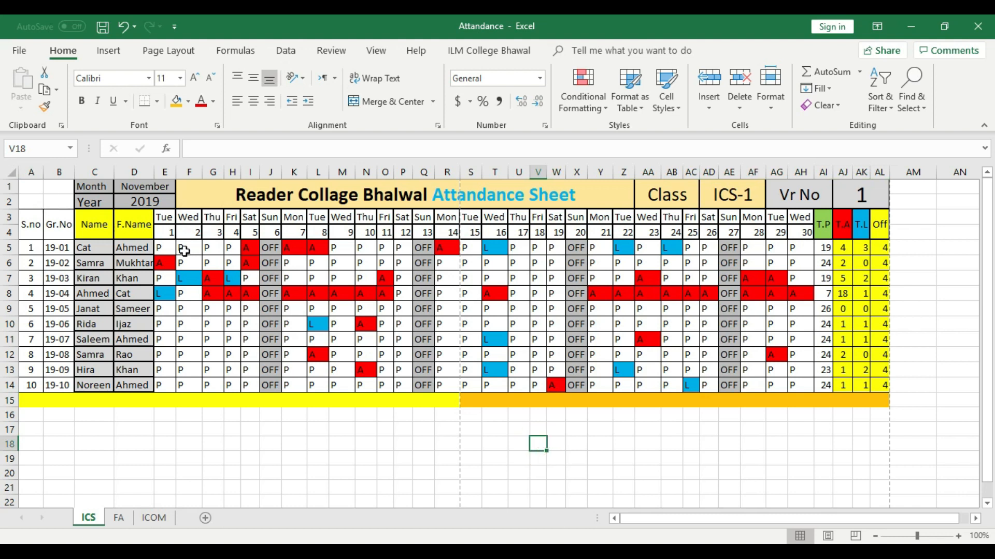
pyautogui.moveTo(474, 186); pyautogui.dragTo(689, 310)
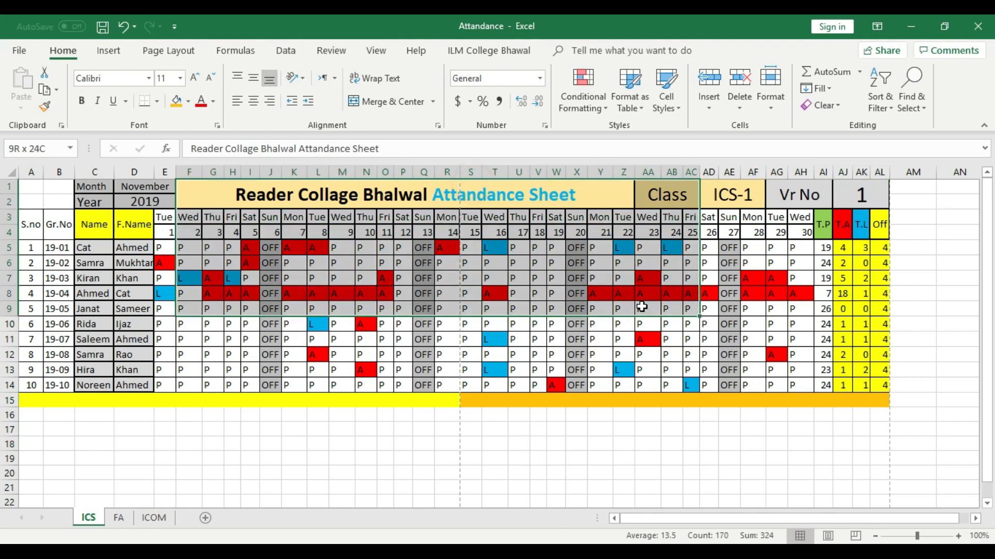
pyautogui.click(901, 439)
pyautogui.moveTo(871, 416); pyautogui.dragTo(493, 234)
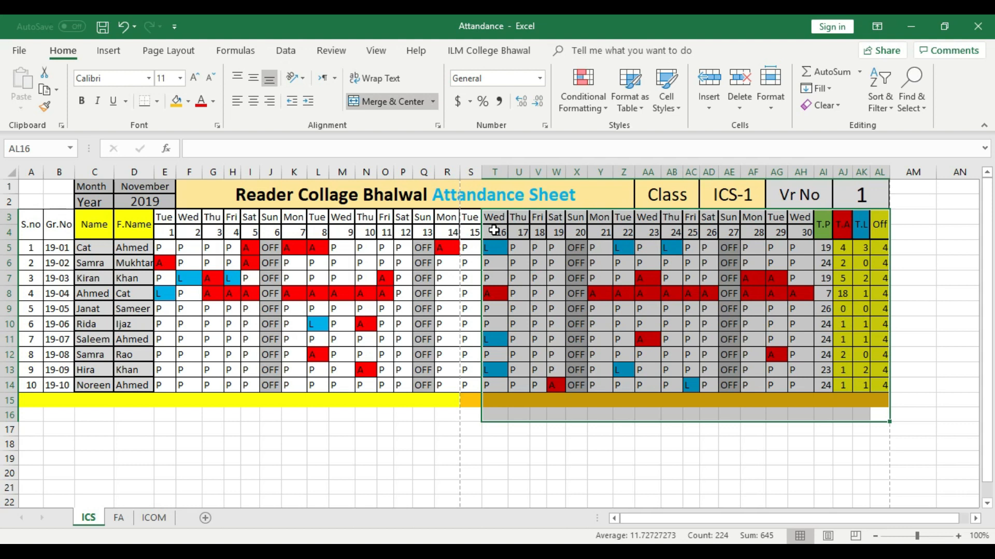
pyautogui.click(706, 472)
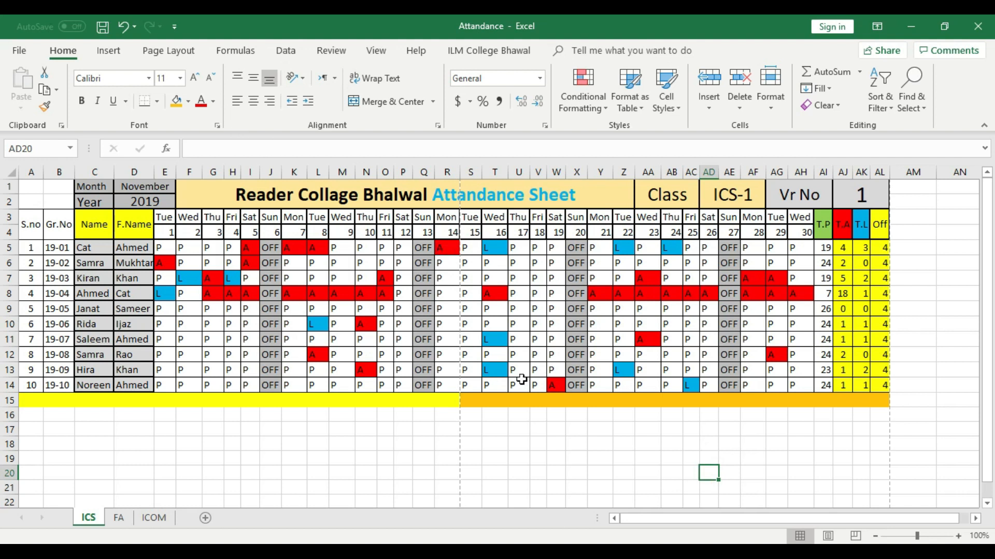
# Step: Set the attendance sheet's page orientation to Landscape
pyautogui.click(188, 50)
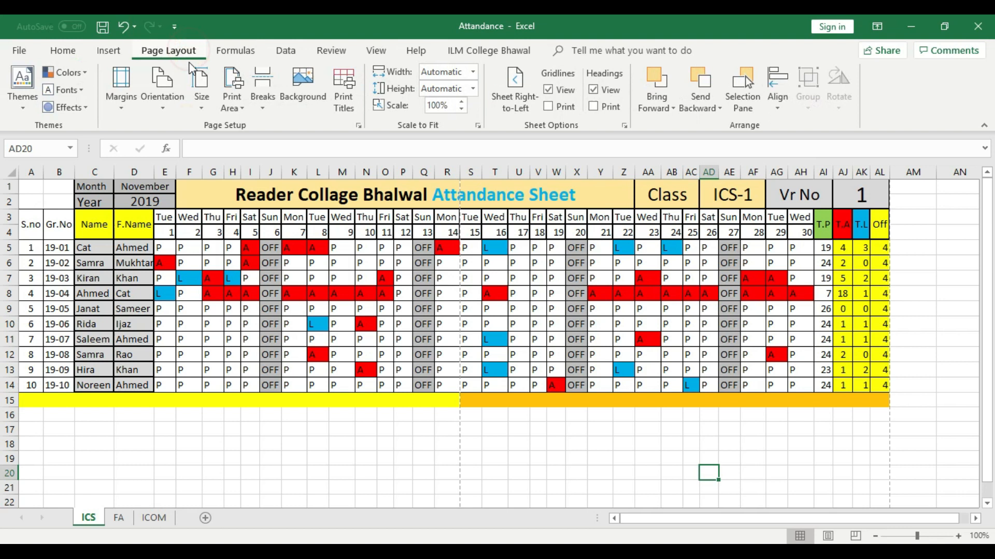
pyautogui.click(173, 97)
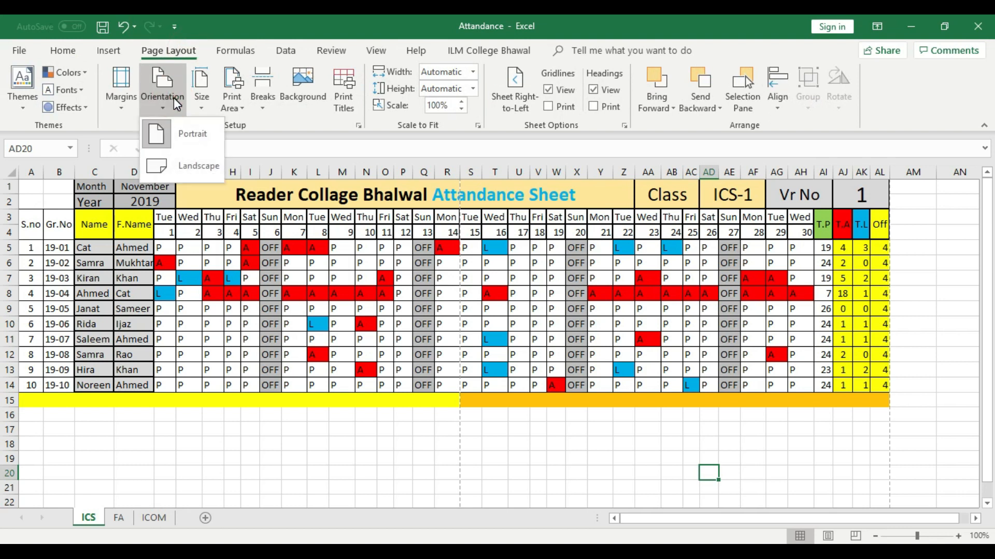
pyautogui.click(199, 165)
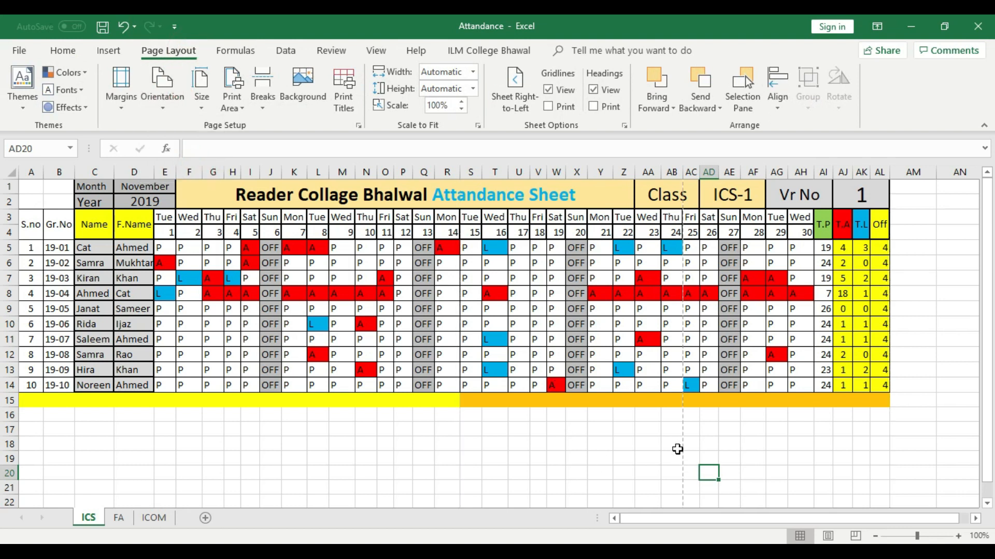
# Step: Inspect the columns beyond the landscape page break and check both pages in the print preview
pyautogui.moveTo(34, 416); pyautogui.dragTo(888, 420)
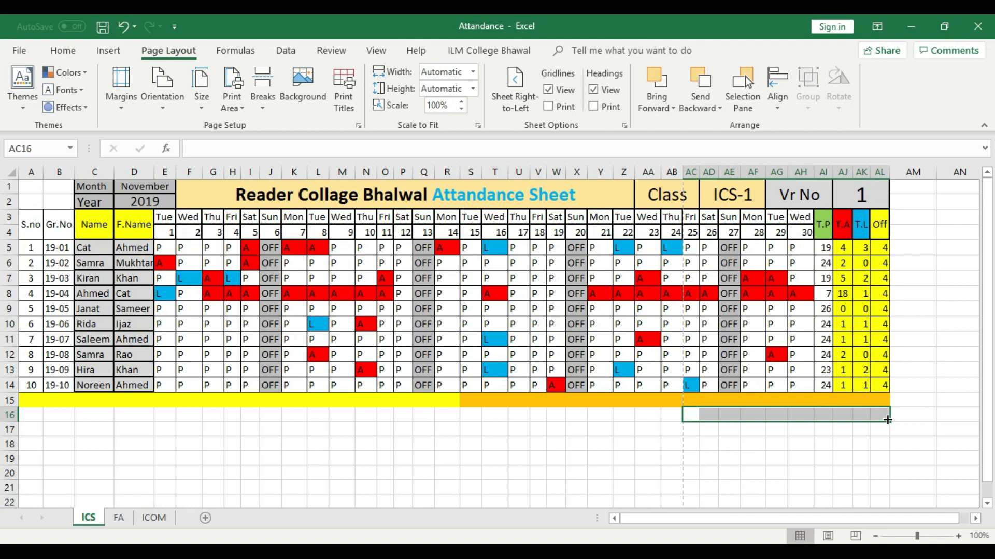
pyautogui.click(601, 477)
pyautogui.hotkey('ctrl', 'p')
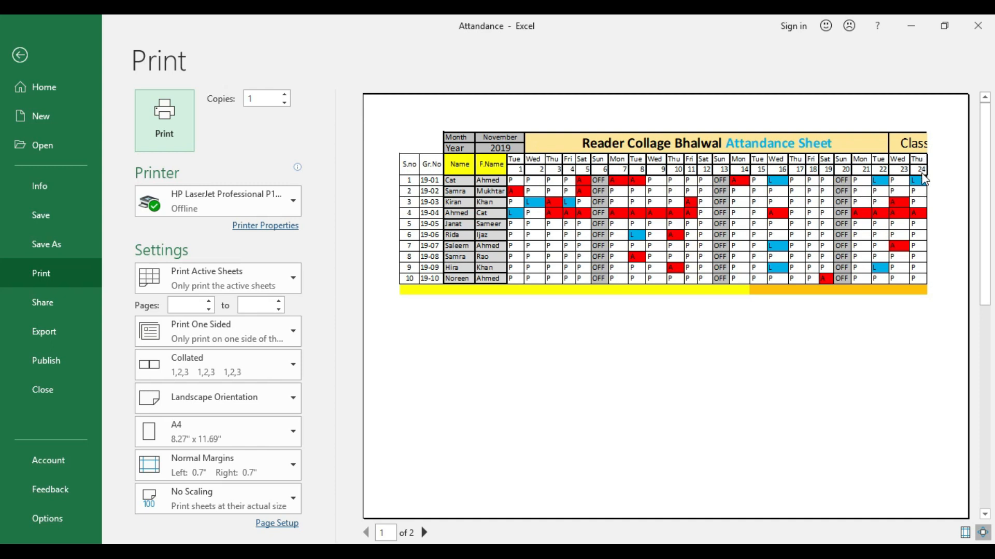
pyautogui.click(424, 533)
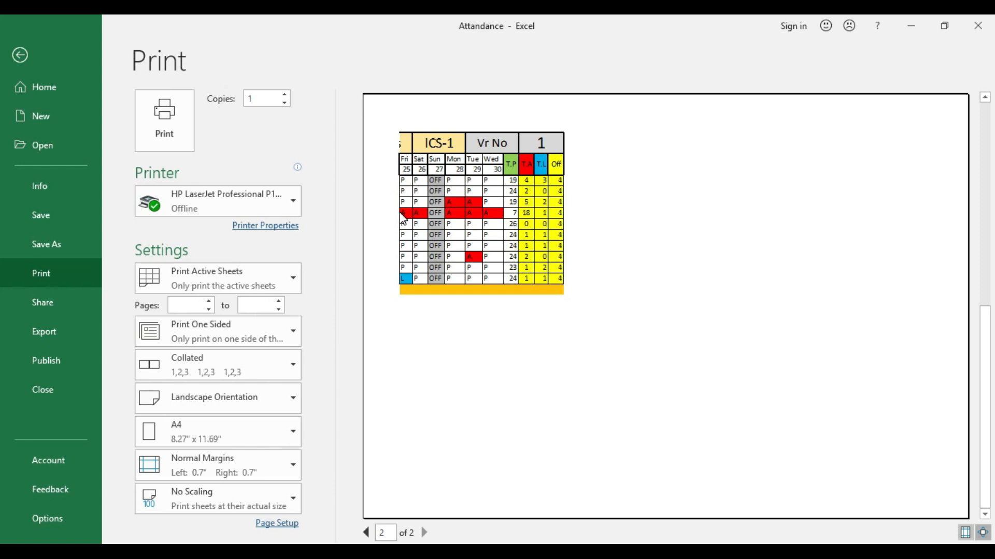
pyautogui.click(366, 532)
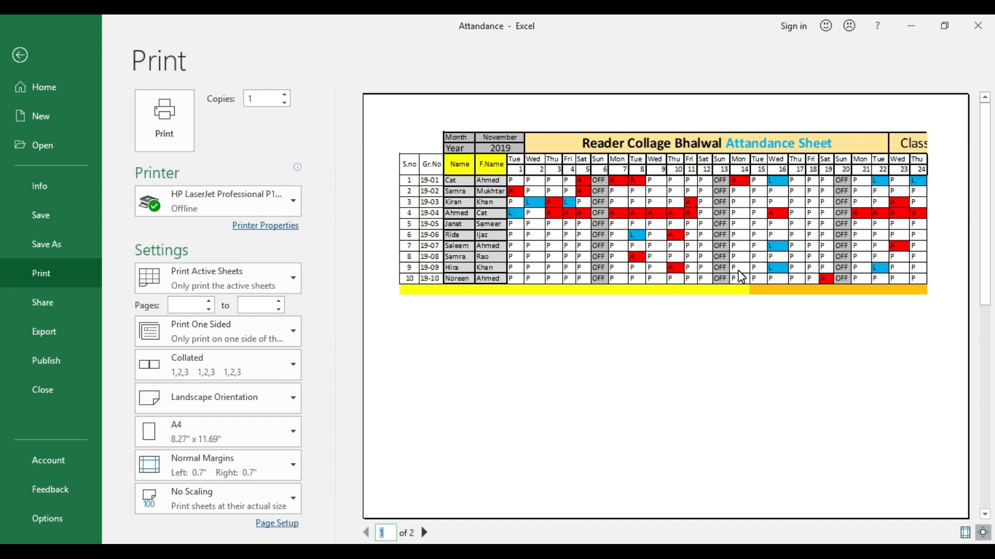
pyautogui.click(20, 55)
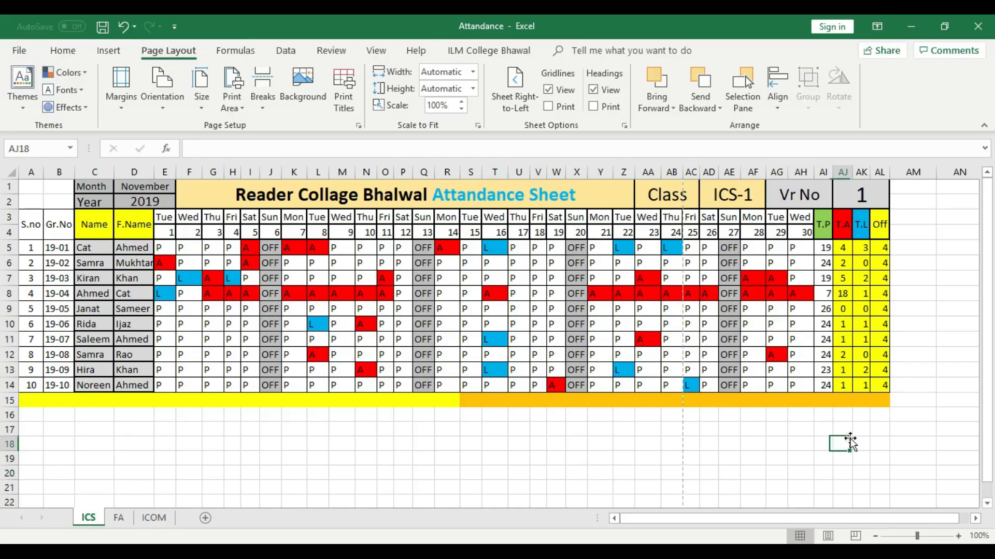
# Step: Reselect A4 as the attendance sheet's paper size
pyautogui.click(213, 85)
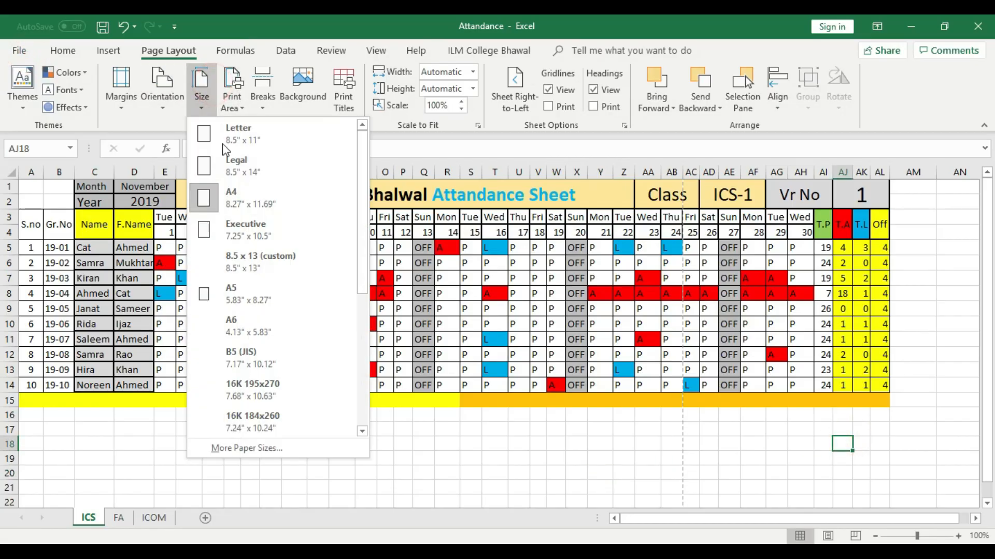
pyautogui.click(244, 190)
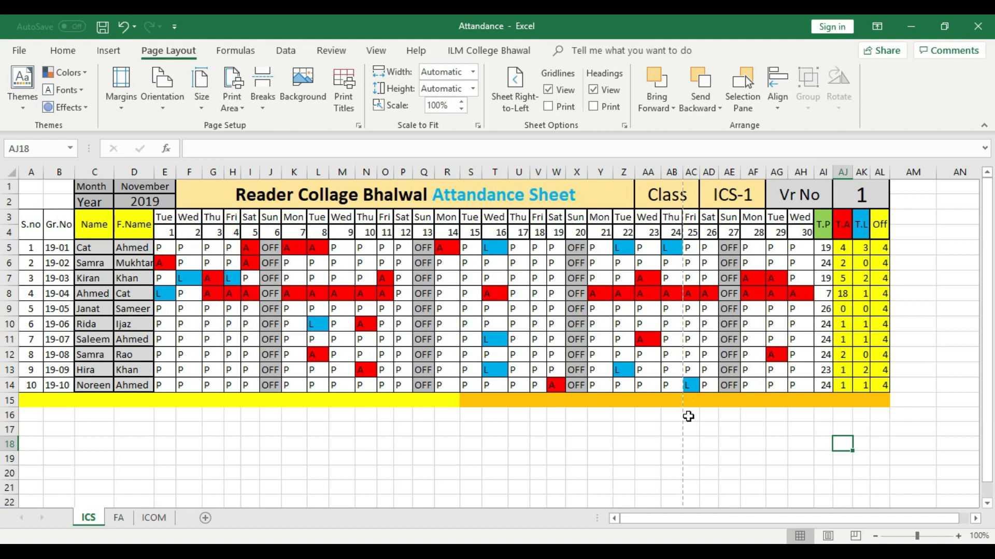
# Step: Break the S.no header in A3 onto two lines and narrow column A to fit its contents
pyautogui.doubleClick(32, 225)
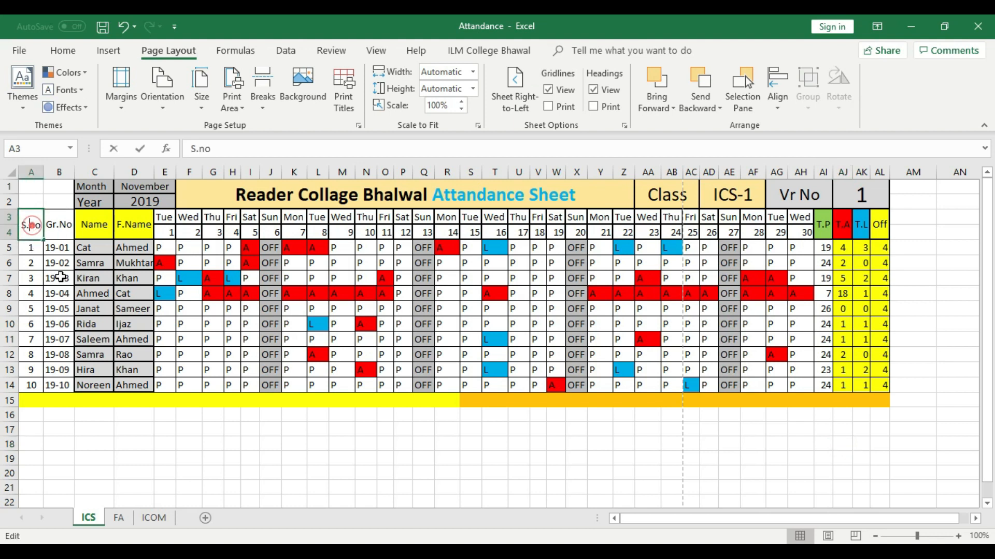
pyautogui.hotkey('alt', 'Return')
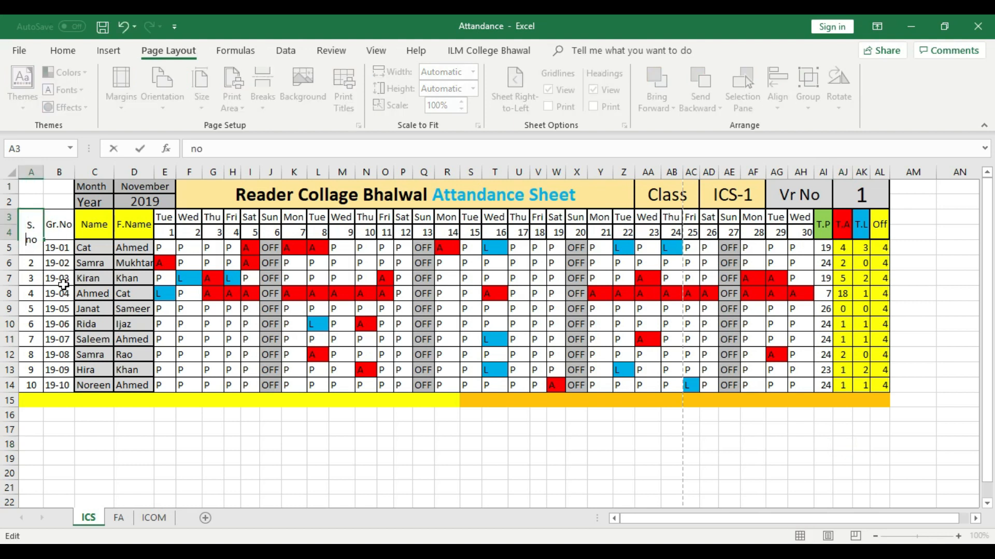
pyautogui.click(149, 458)
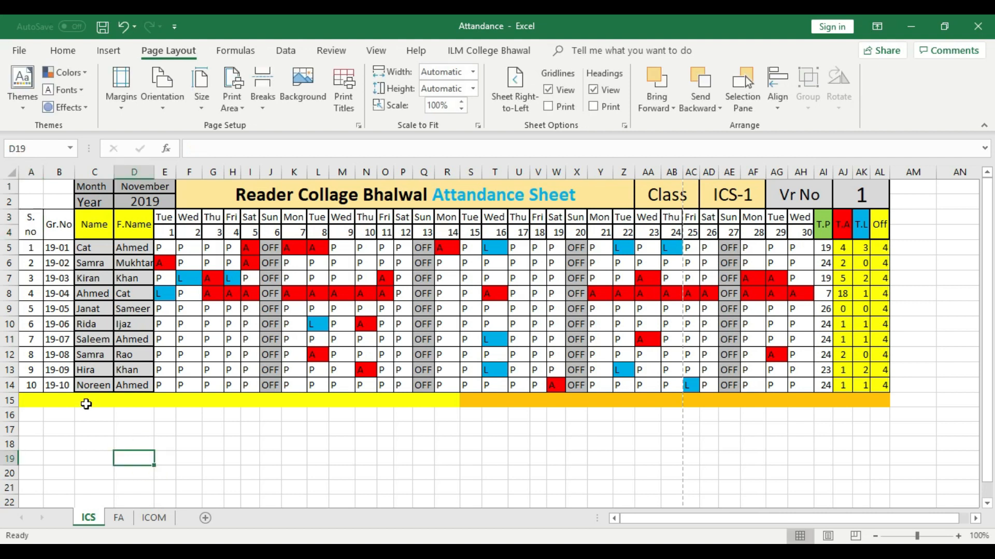
pyautogui.doubleClick(41, 171)
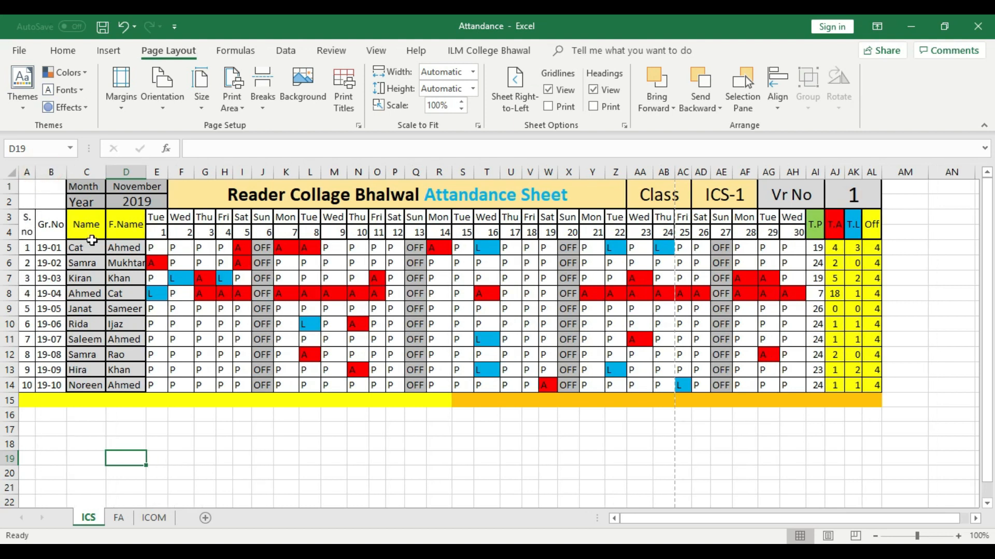
# Step: Break the Gr.No header in B3 onto two lines and narrow column B slightly
pyautogui.click(43, 224)
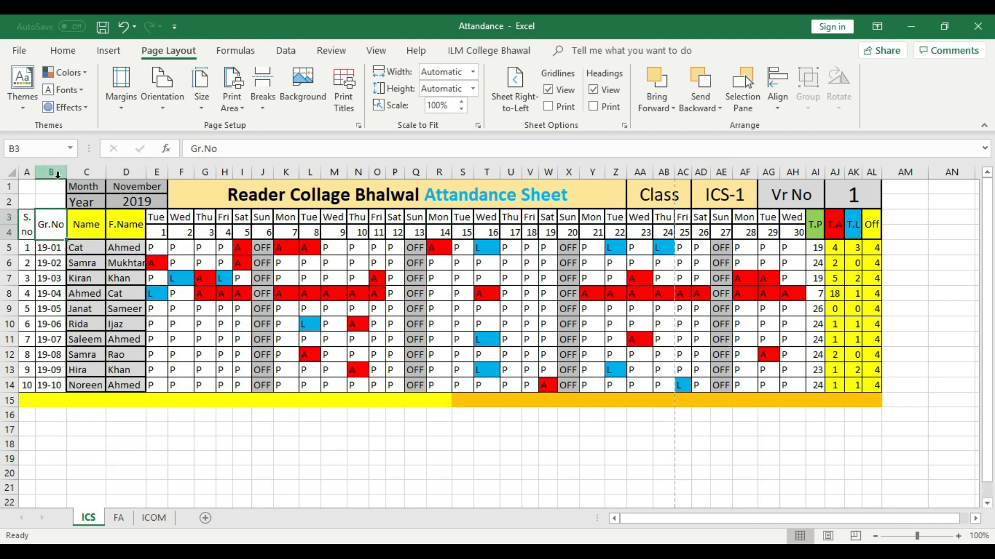
pyautogui.doubleClick(54, 228)
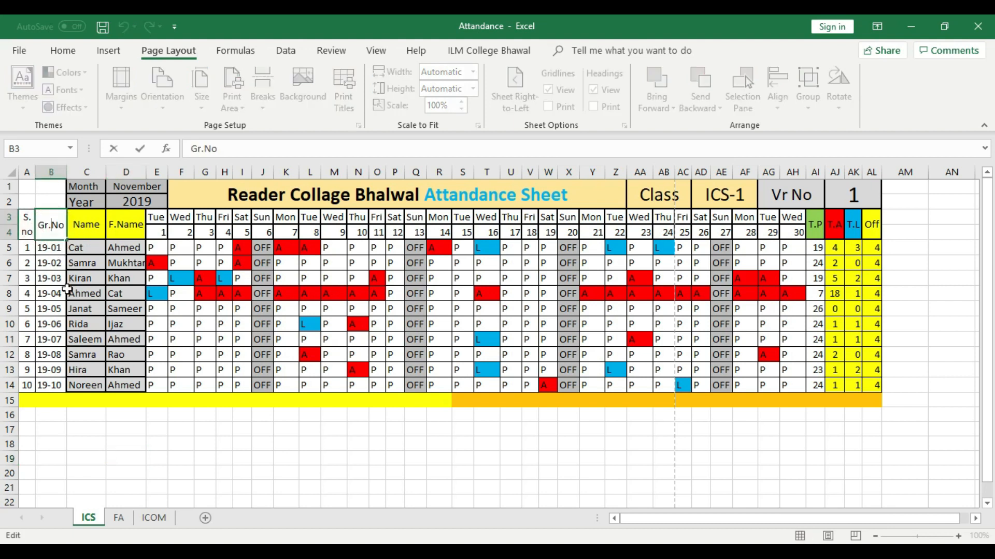
pyautogui.hotkey('alt', 'Return')
pyautogui.click(115, 441)
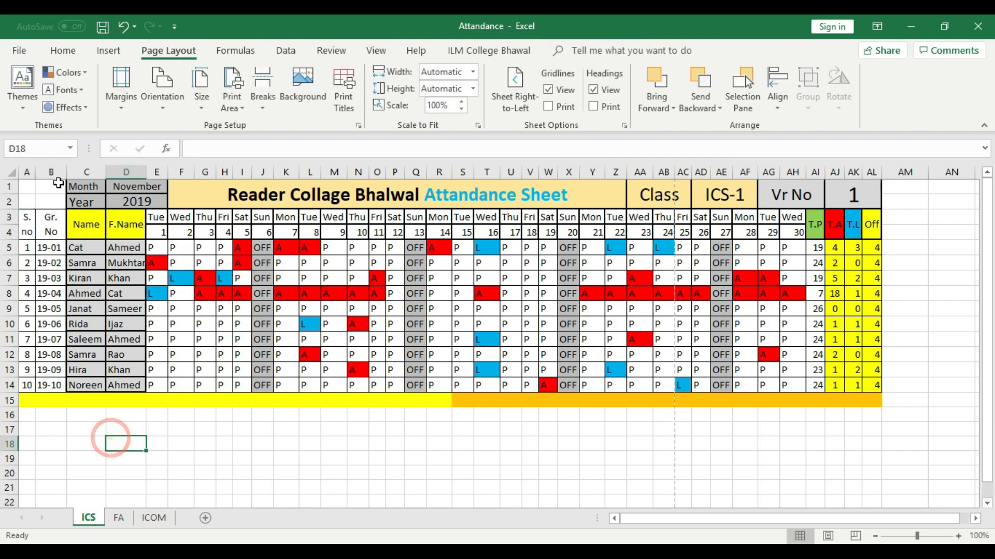
pyautogui.moveTo(63, 168); pyautogui.dragTo(61, 169)
# Step: Reduce the font size of the Gr.No values in B5:B14 to 10 and narrow column B a little more
pyautogui.moveTo(51, 251); pyautogui.dragTo(55, 379)
pyautogui.click(63, 50)
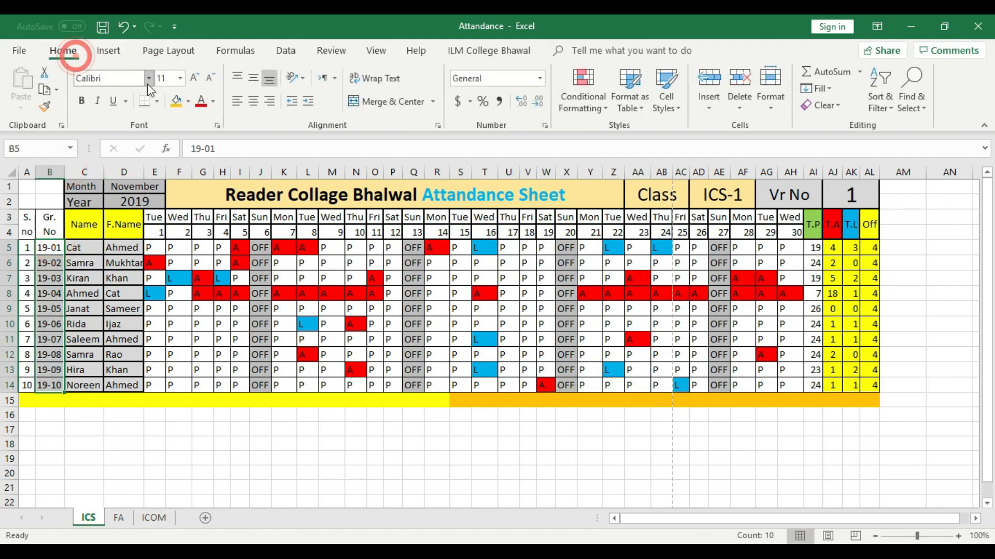
pyautogui.click(207, 75)
pyautogui.click(147, 449)
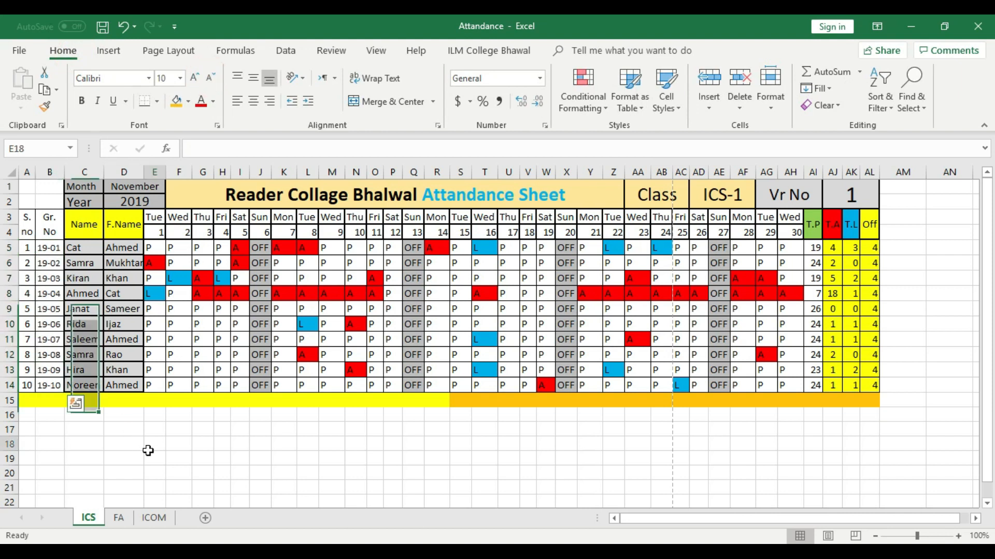
pyautogui.moveTo(65, 166); pyautogui.dragTo(65, 166)
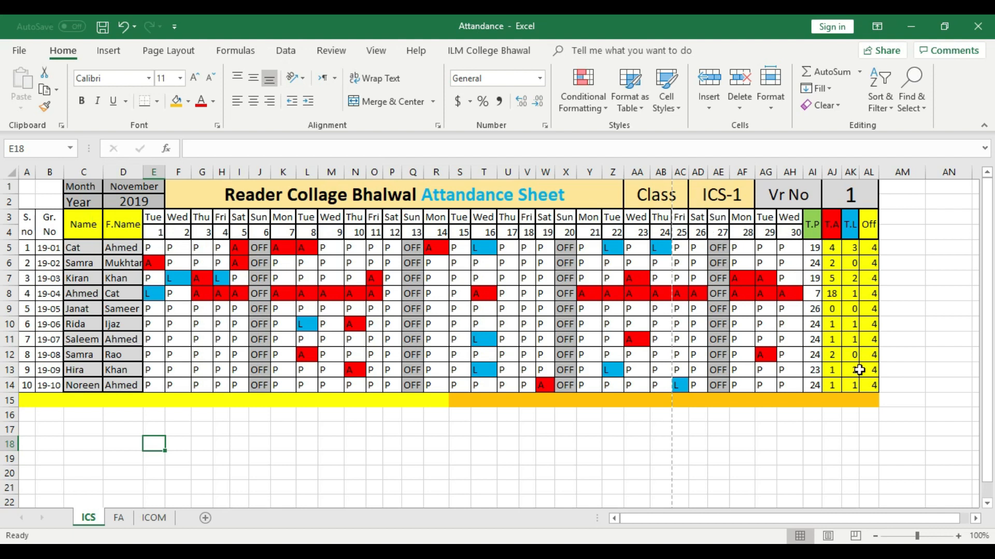
# Step: Show the page margins in the print preview and reduce the left margin to 0.27 inches
pyautogui.hotkey('ctrl', 'p')
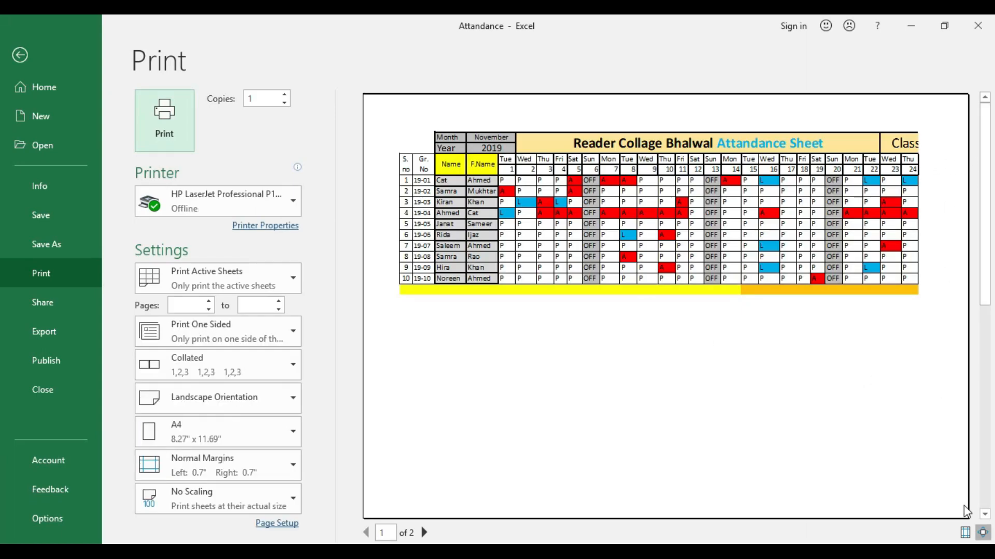
pyautogui.click(966, 534)
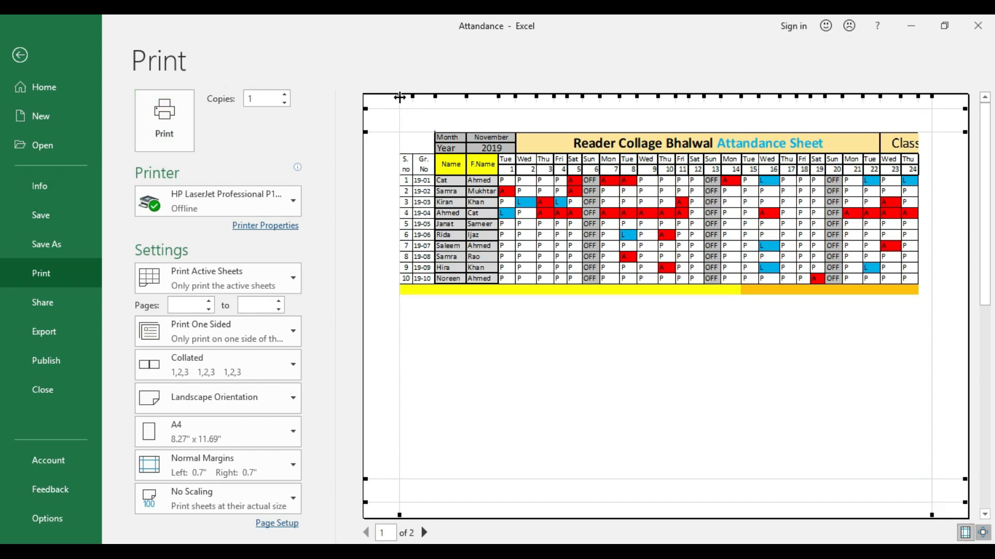
pyautogui.moveTo(398, 96)
pyautogui.mouseDown()
pyautogui.moveTo(381, 96)
pyautogui.moveTo(400, 97)
pyautogui.mouseUp()
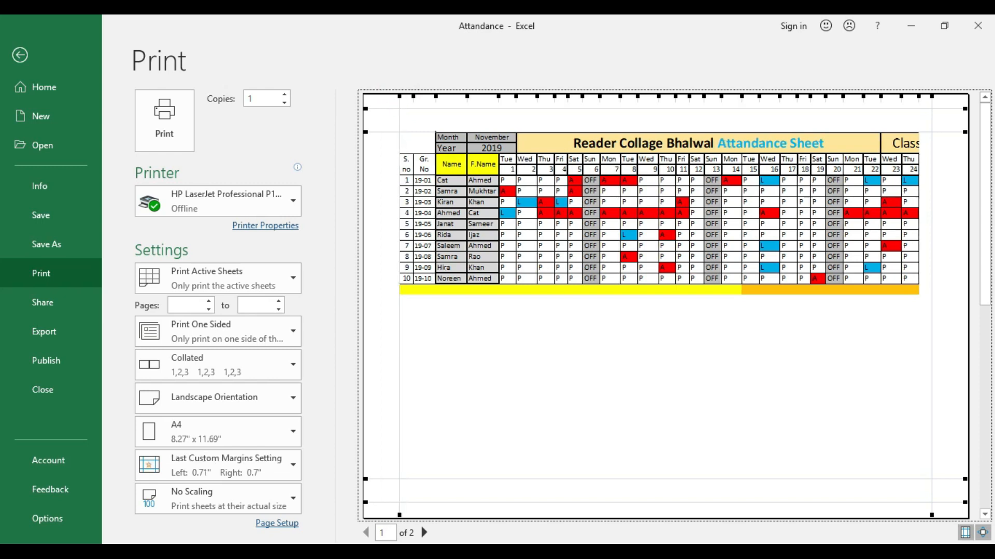
pyautogui.click(423, 533)
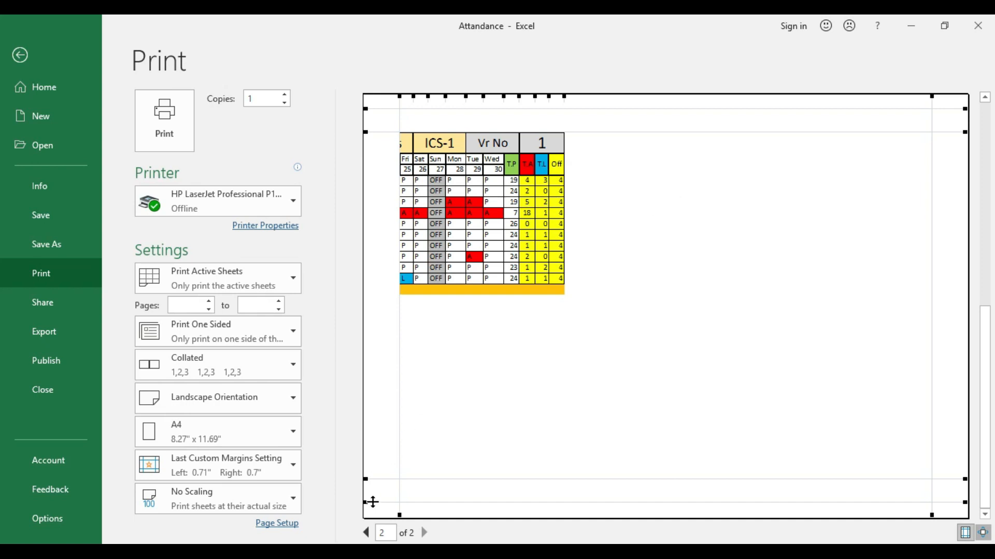
pyautogui.click(367, 533)
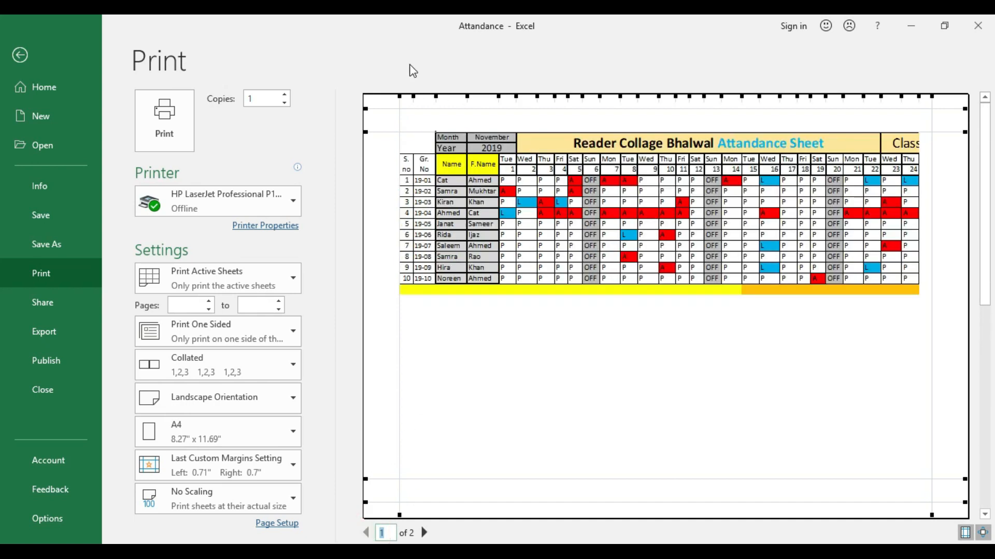
pyautogui.moveTo(401, 96); pyautogui.dragTo(378, 97)
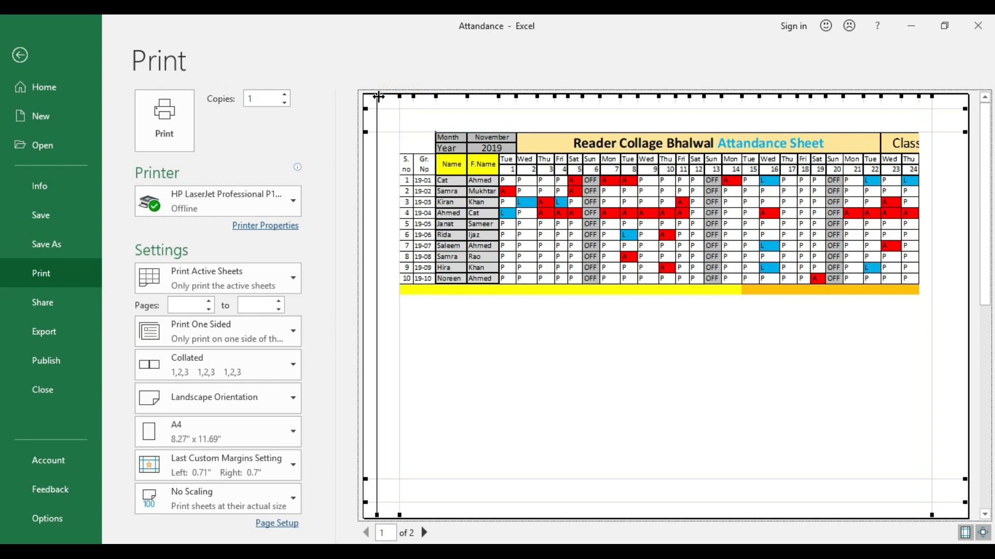
pyautogui.moveTo(378, 96); pyautogui.dragTo(378, 96)
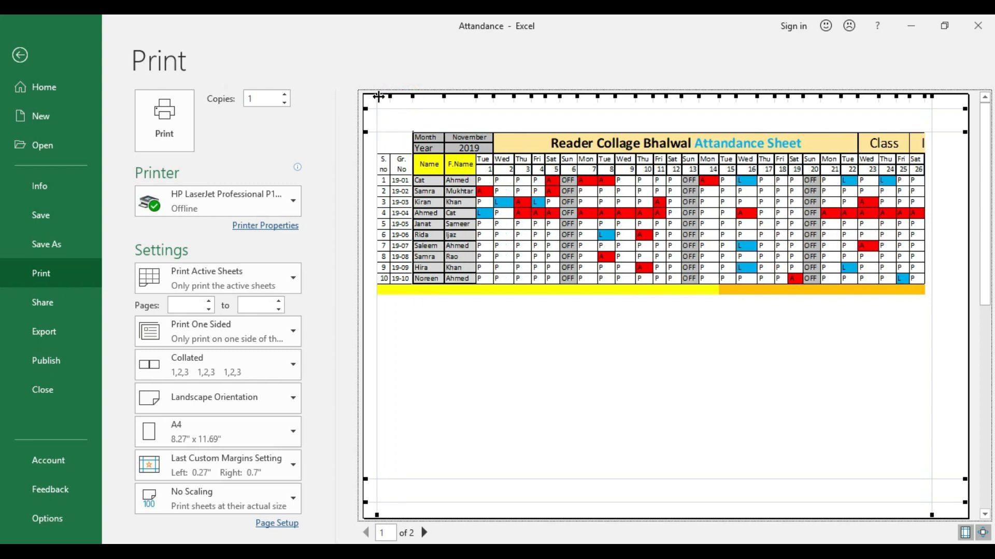
# Step: Reduce the right margin to 0.19 inches, check the second preview page and return to the sheet
pyautogui.moveTo(931, 96); pyautogui.dragTo(960, 97)
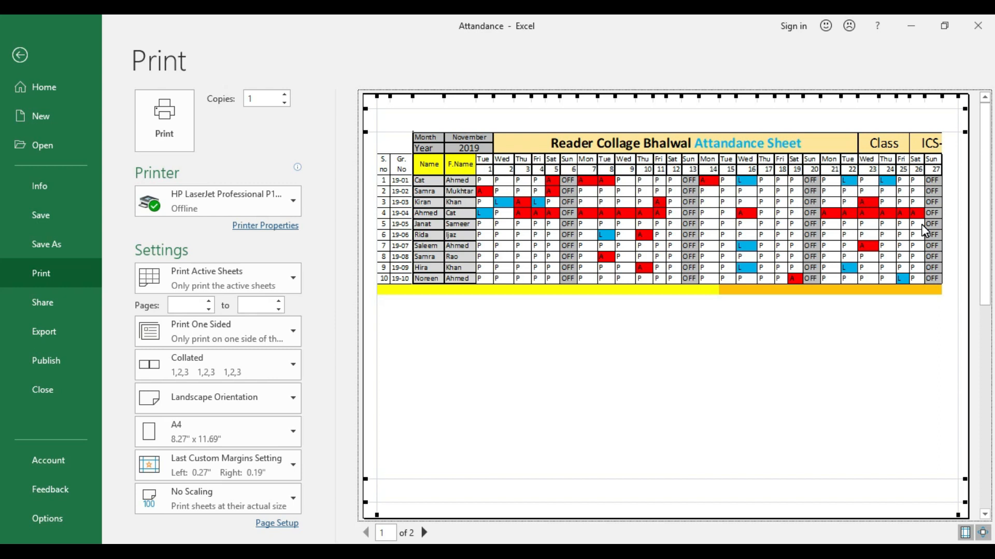
pyautogui.click(424, 533)
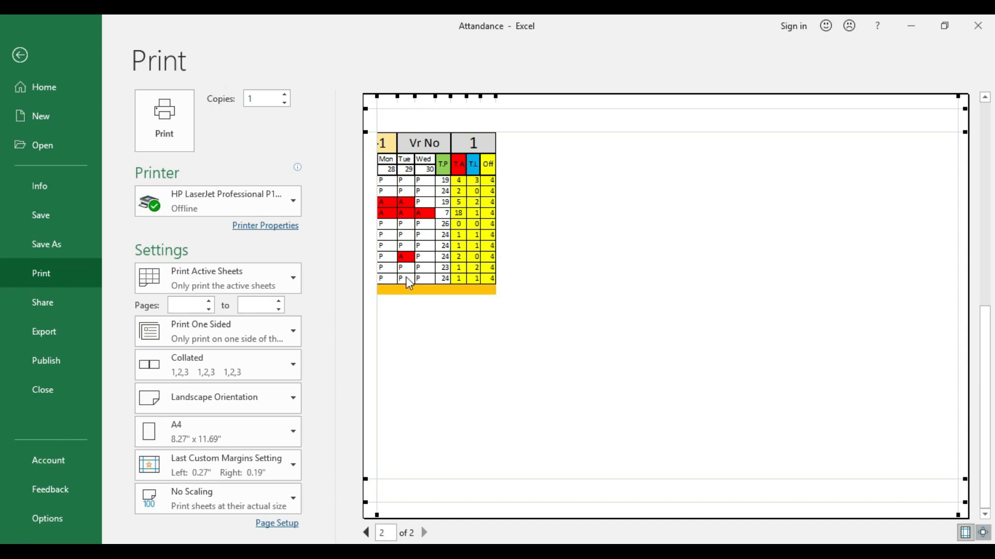
pyautogui.click(20, 55)
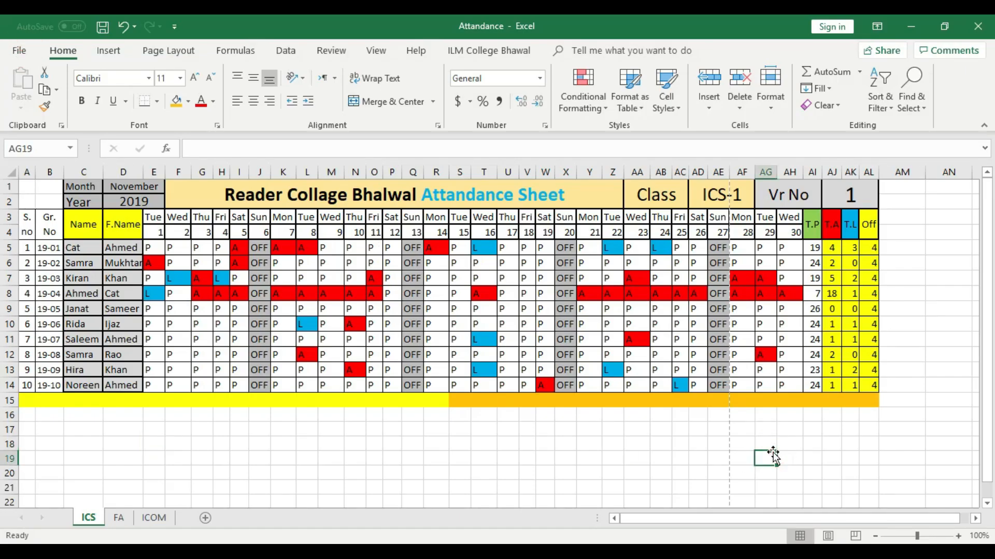
# Step: Scale the attendance printout with Fit Sheet on One Page in the print settings and return to the sheet
pyautogui.moveTo(155, 216)
pyautogui.mouseDown()
pyautogui.moveTo(313, 233)
pyautogui.moveTo(513, 369)
pyautogui.moveTo(721, 395)
pyautogui.mouseUp()
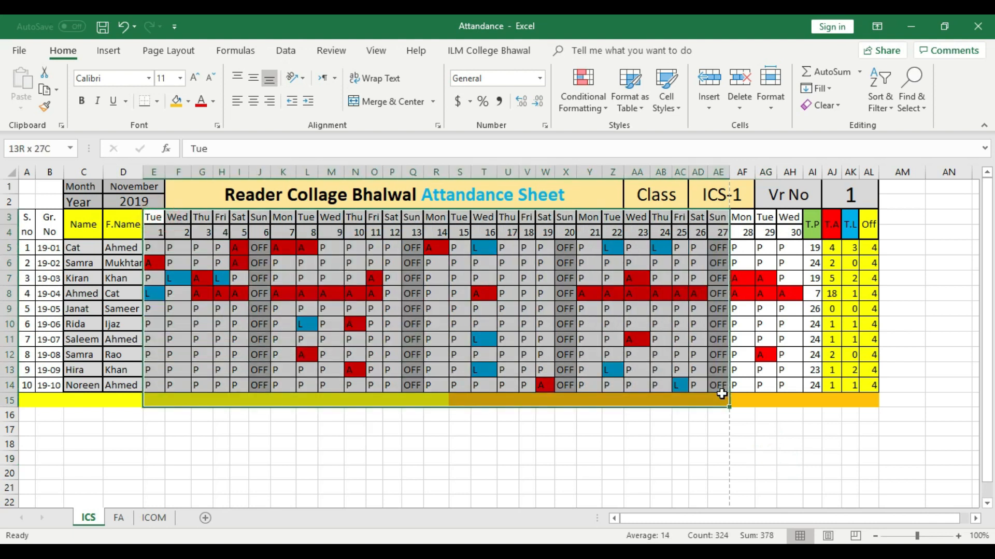
pyautogui.click(612, 472)
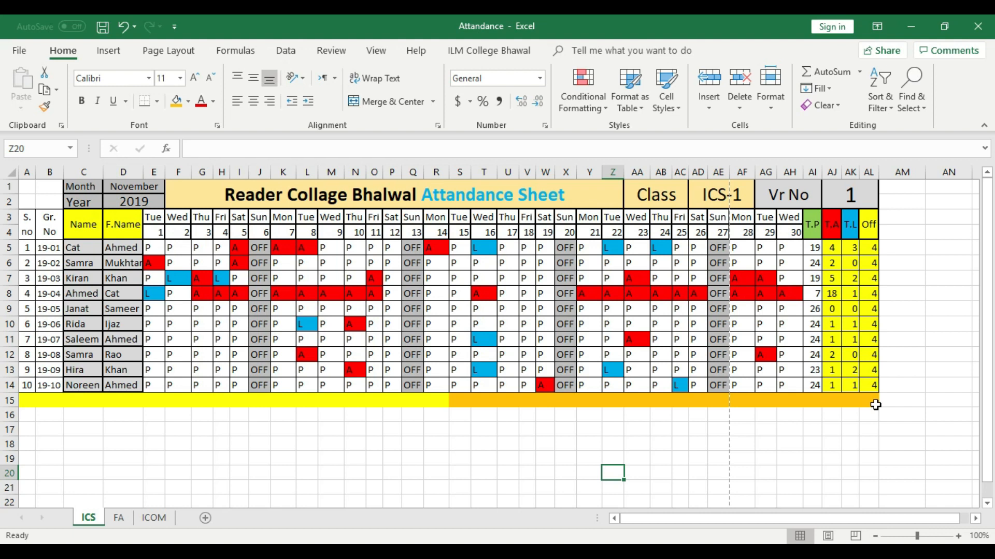
pyautogui.hotkey('ctrl', 'p')
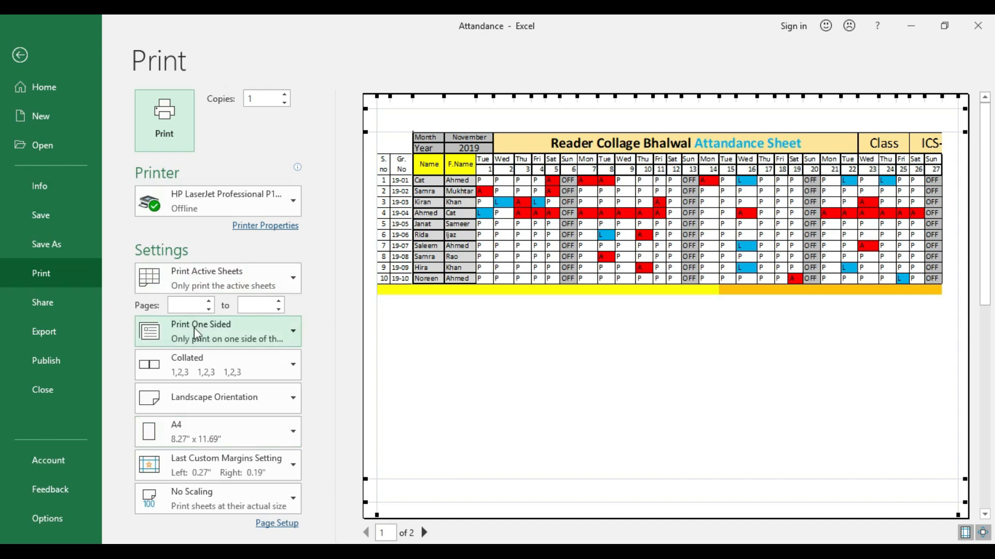
pyautogui.click(293, 499)
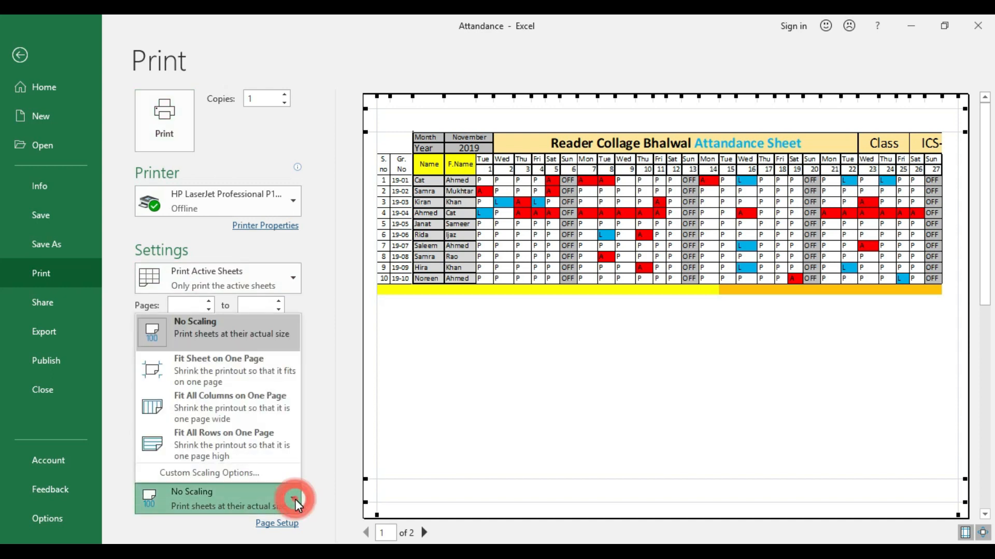
pyautogui.click(226, 373)
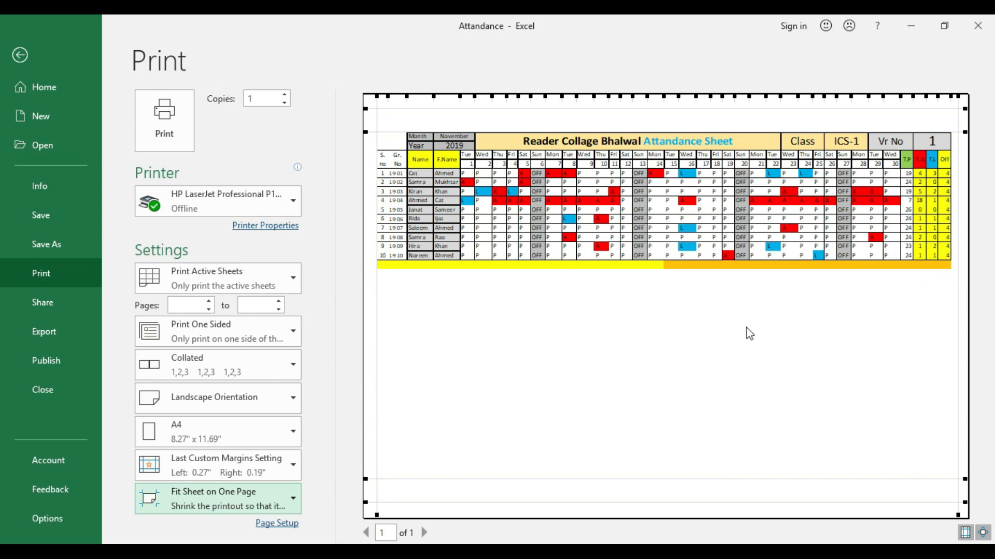
pyautogui.click(20, 55)
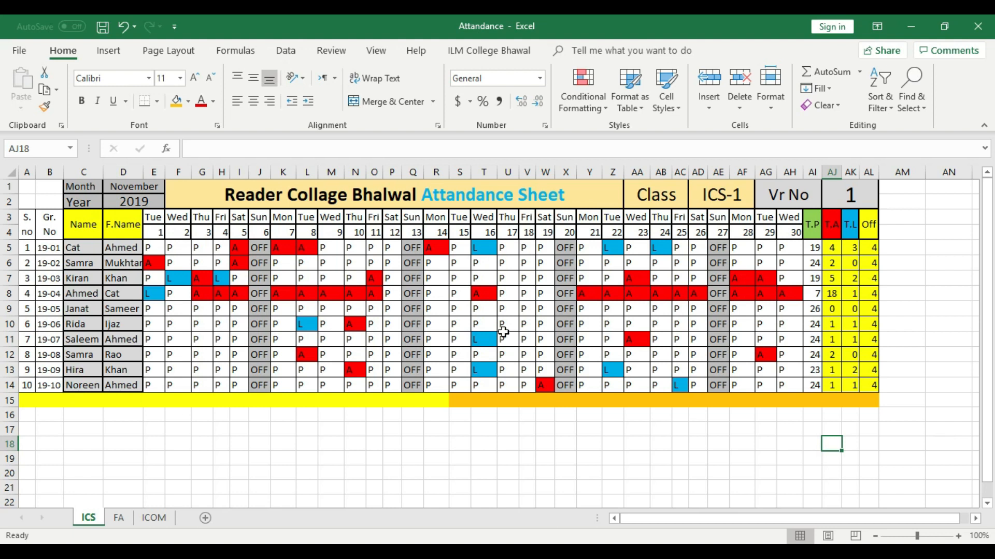
# Step: Undo the latest sheet edits, check the attendance sheet in the print preview and return to the sheet
pyautogui.hotkey('ctrl', 'z')
pyautogui.hotkey('ctrl', 'z')
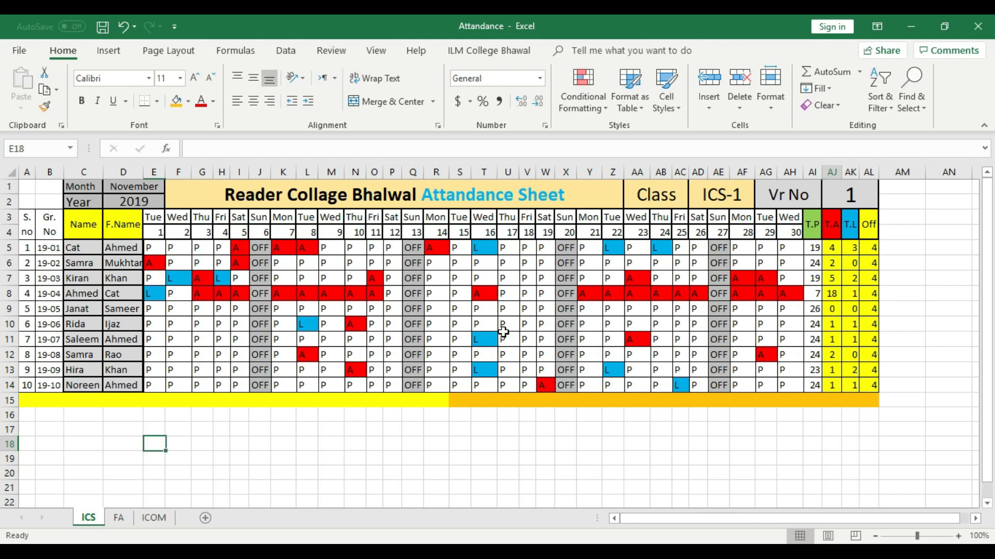
pyautogui.click(510, 432)
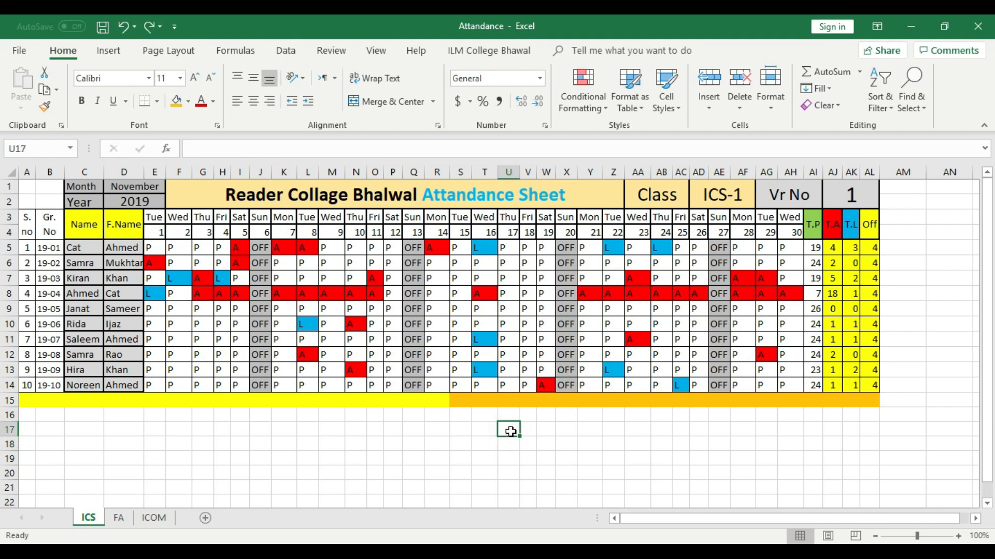
pyautogui.hotkey('ctrl', 'p')
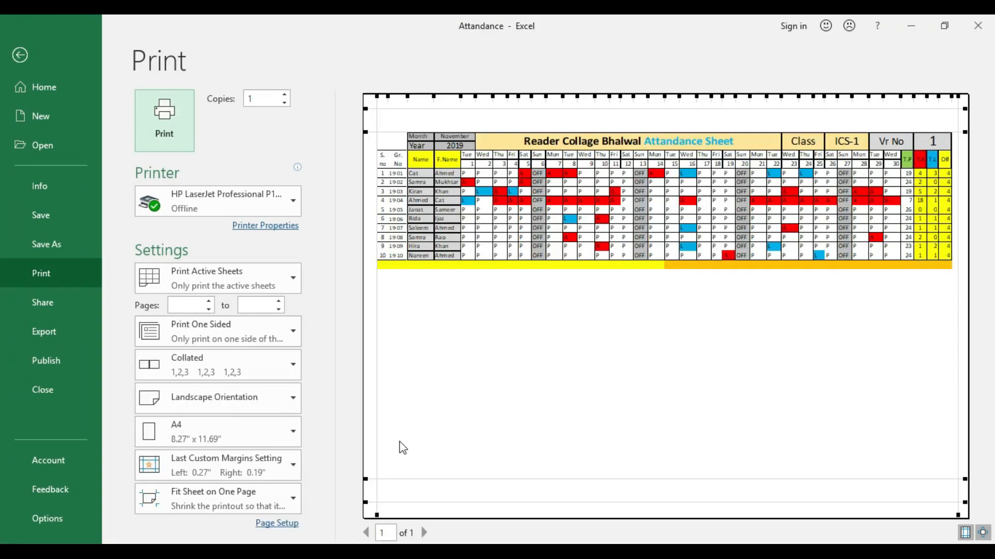
pyautogui.click(20, 55)
pyautogui.click(574, 470)
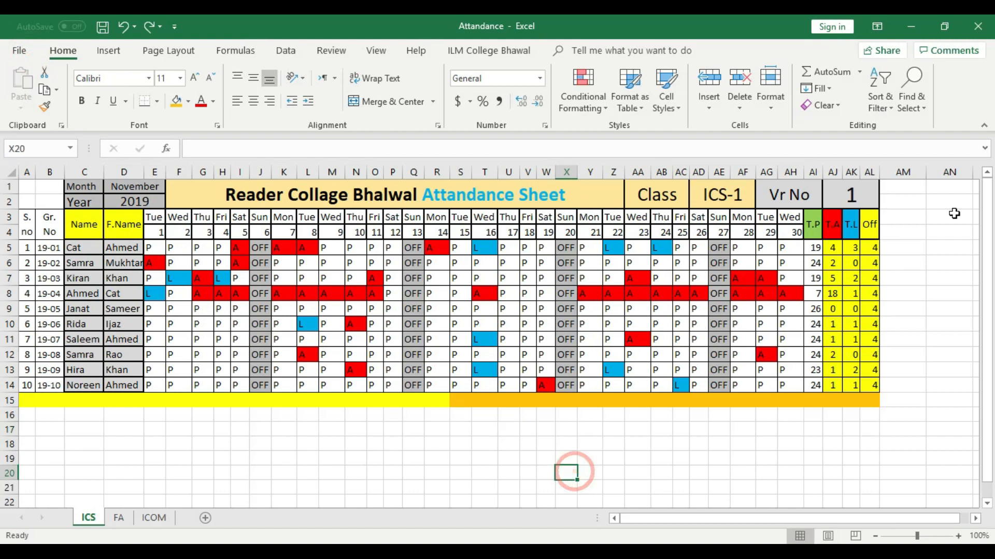
# Step: Widen columns AL, Z, S, K and G of the attendance sheet considerably
pyautogui.moveTo(879, 171); pyautogui.dragTo(957, 171)
pyautogui.moveTo(625, 171); pyautogui.dragTo(688, 172)
pyautogui.moveTo(472, 171); pyautogui.dragTo(559, 172)
pyautogui.moveTo(297, 172); pyautogui.dragTo(387, 172)
pyautogui.moveTo(213, 172); pyautogui.dragTo(279, 171)
pyautogui.click(548, 459)
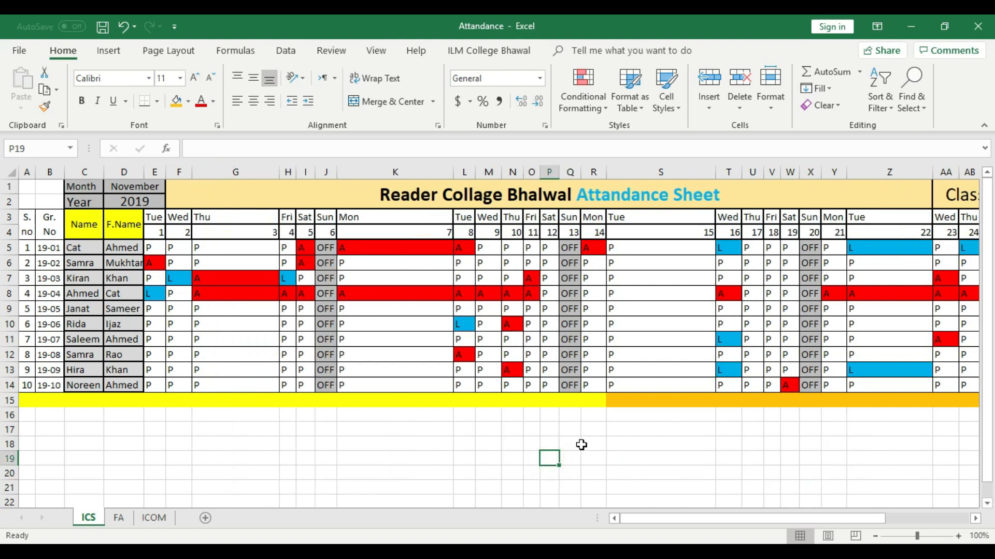
# Step: Set the page size to A4 and the orientation to Landscape
pyautogui.click(173, 49)
pyautogui.click(200, 86)
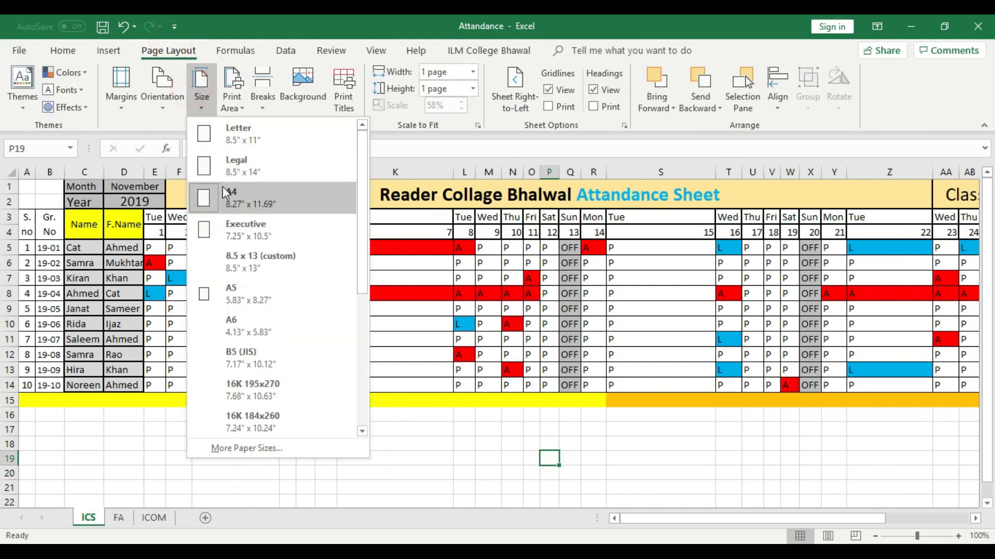
pyautogui.click(231, 198)
pyautogui.moveTo(718, 519)
pyautogui.mouseDown()
pyautogui.moveTo(849, 523)
pyautogui.moveTo(720, 521)
pyautogui.mouseUp()
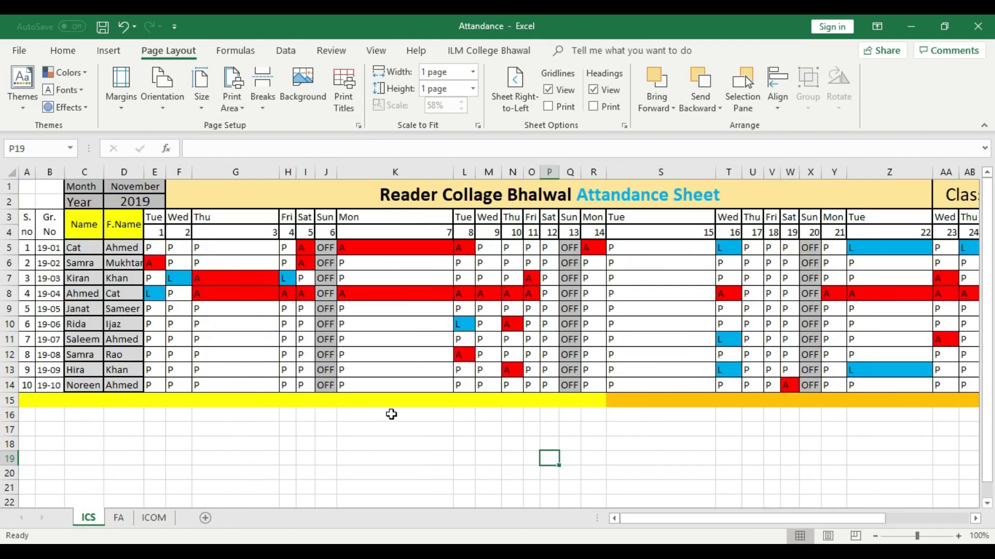
pyautogui.click(168, 92)
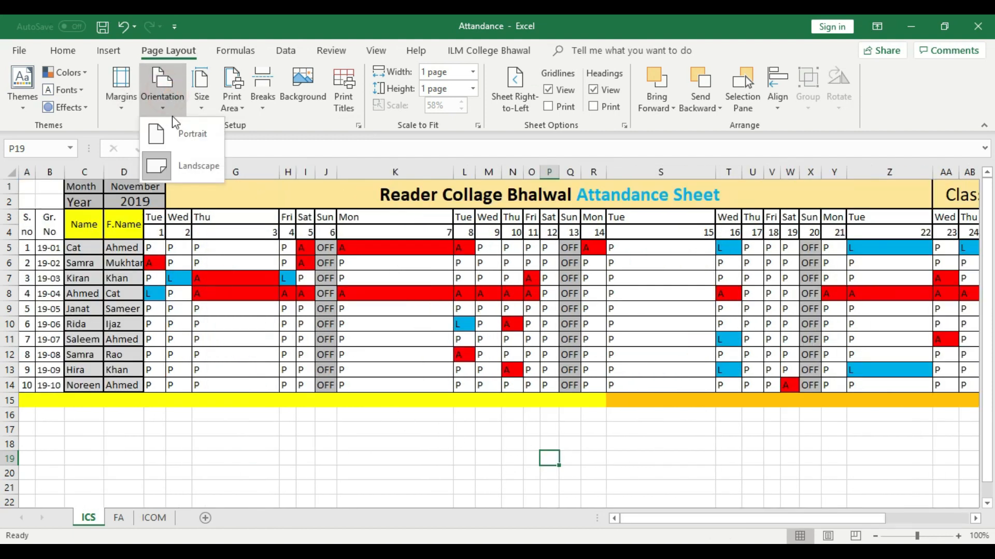
pyautogui.click(194, 166)
pyautogui.click(689, 476)
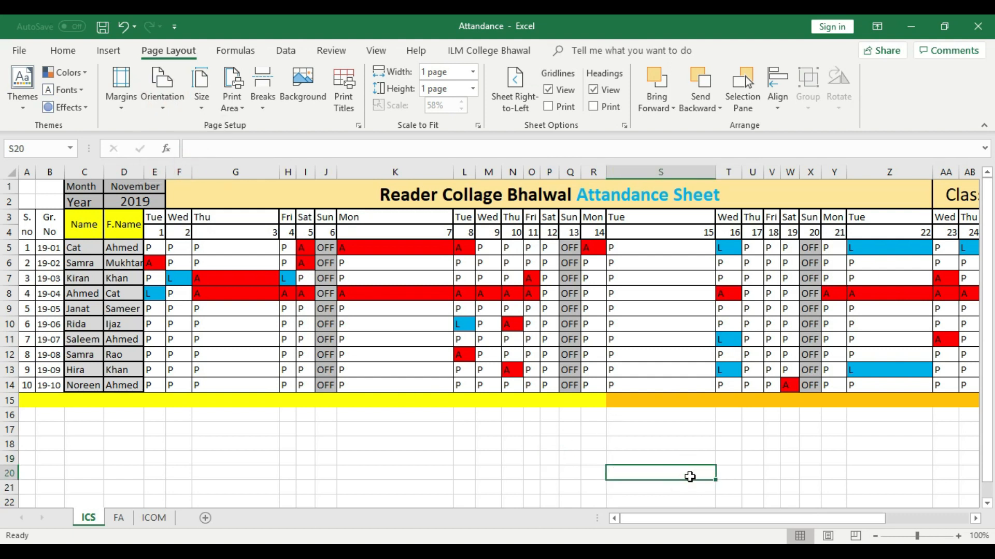
# Step: Set the print scaling to No Scaling and return to the sheet
pyautogui.hotkey('ctrl', 'p')
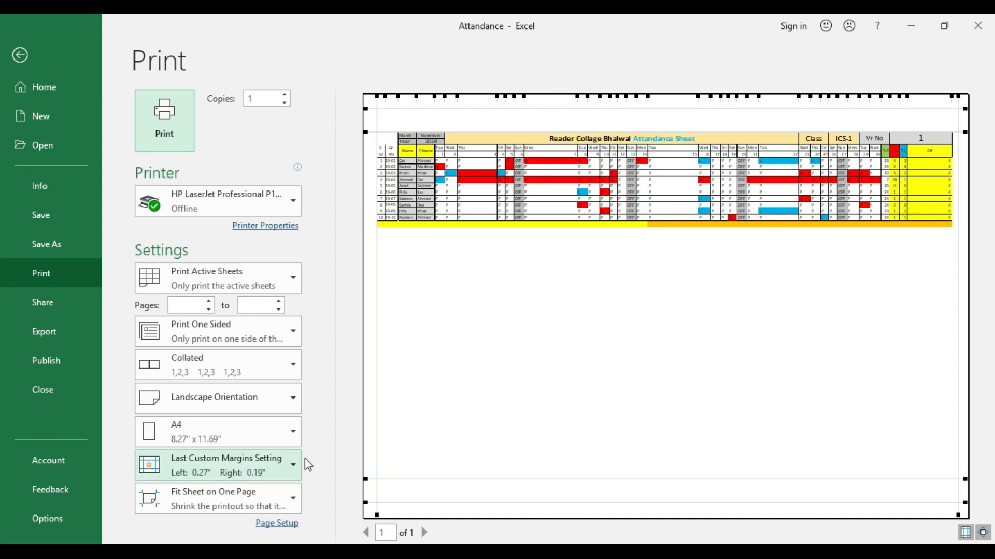
pyautogui.click(290, 499)
pyautogui.click(207, 322)
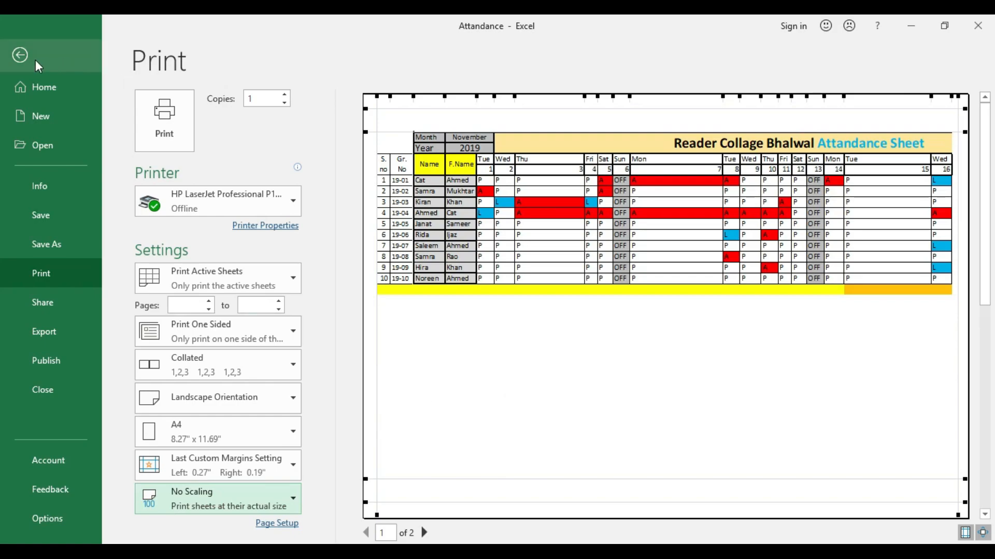
pyautogui.click(20, 55)
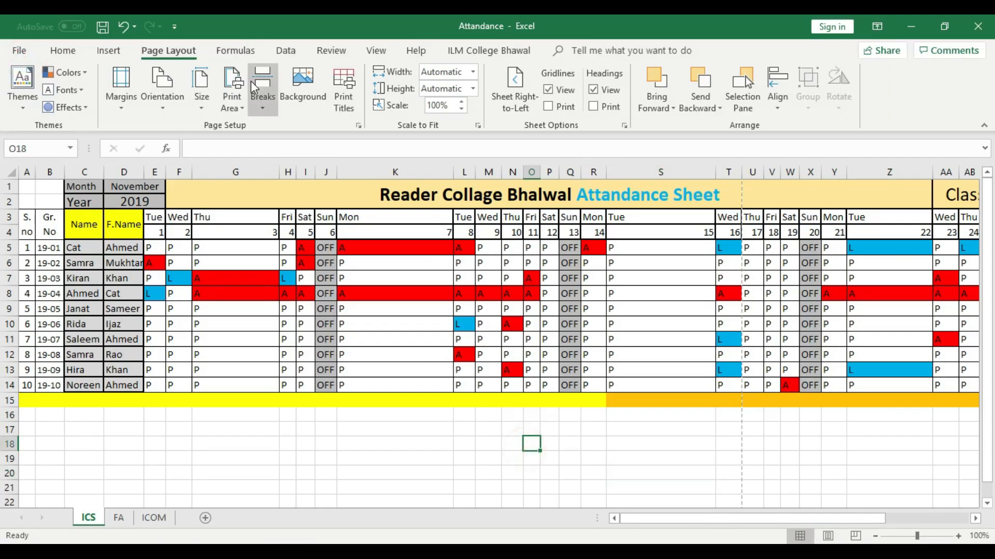
# Step: Choose A4 as the sheet's page size and select A4 again in the print settings
pyautogui.click(201, 95)
pyautogui.click(249, 200)
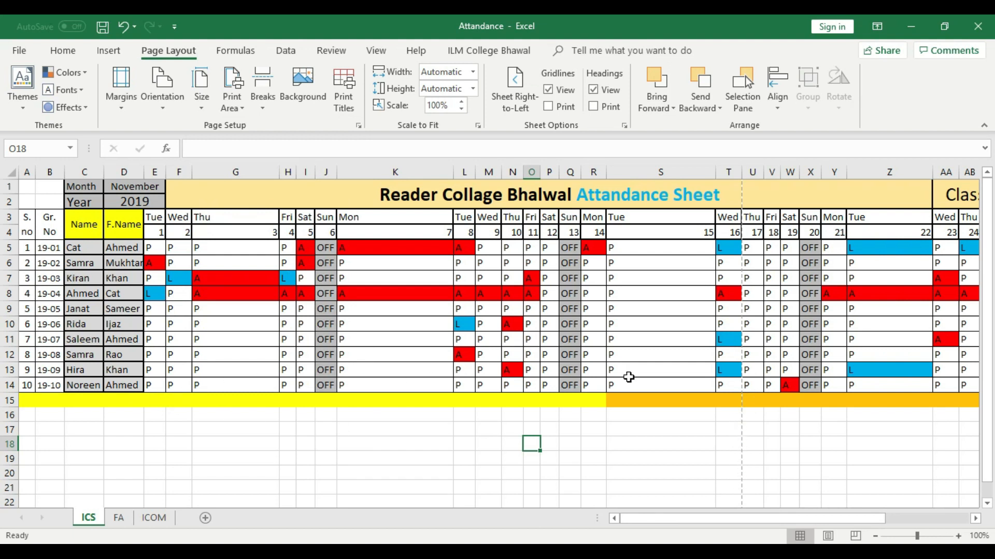
pyautogui.moveTo(832, 522); pyautogui.dragTo(748, 521)
pyautogui.hotkey('ctrl', 'p')
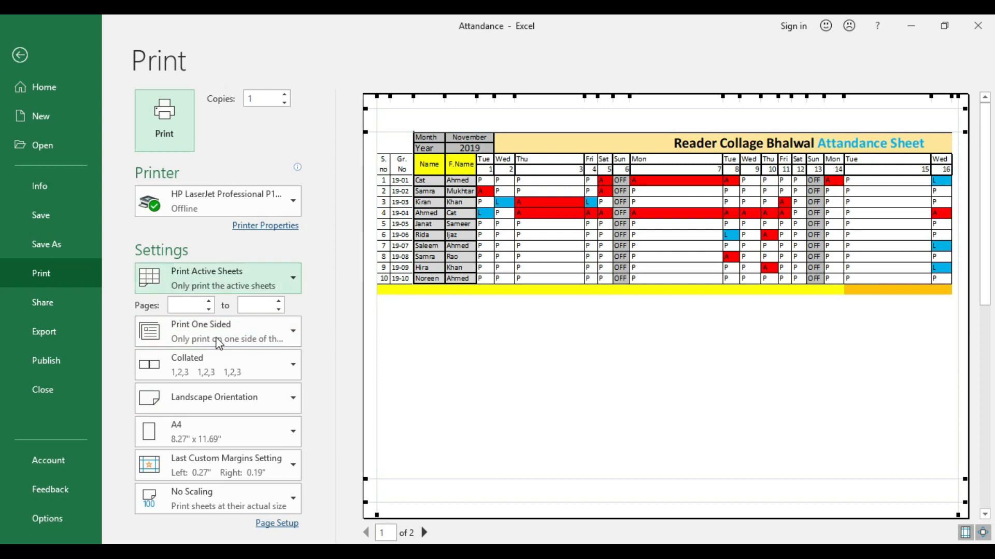
pyautogui.click(246, 433)
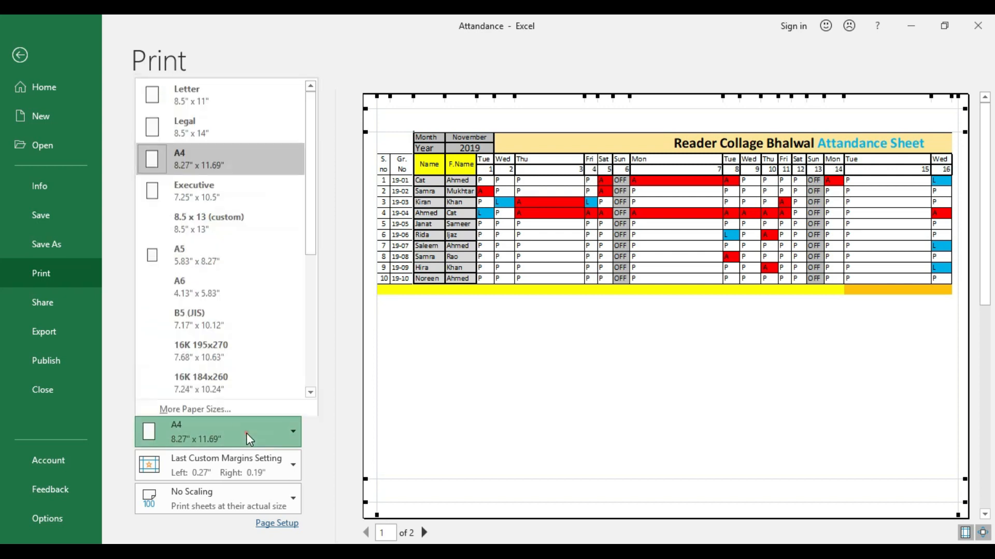
pyautogui.click(226, 165)
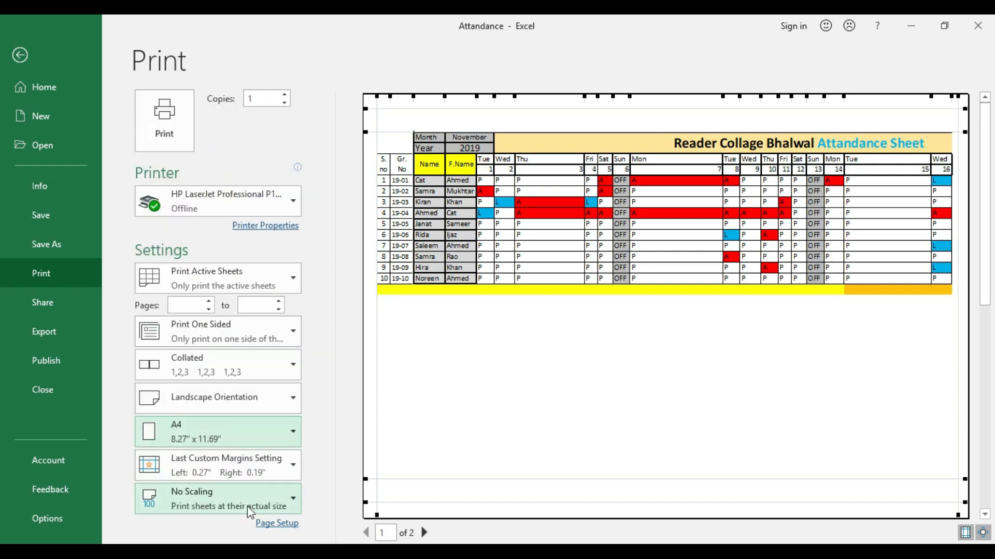
# Step: Toggle the margin display in the print preview and narrow the Thu 3 and Mon 7 columns there
pyautogui.click(965, 536)
pyautogui.click(965, 536)
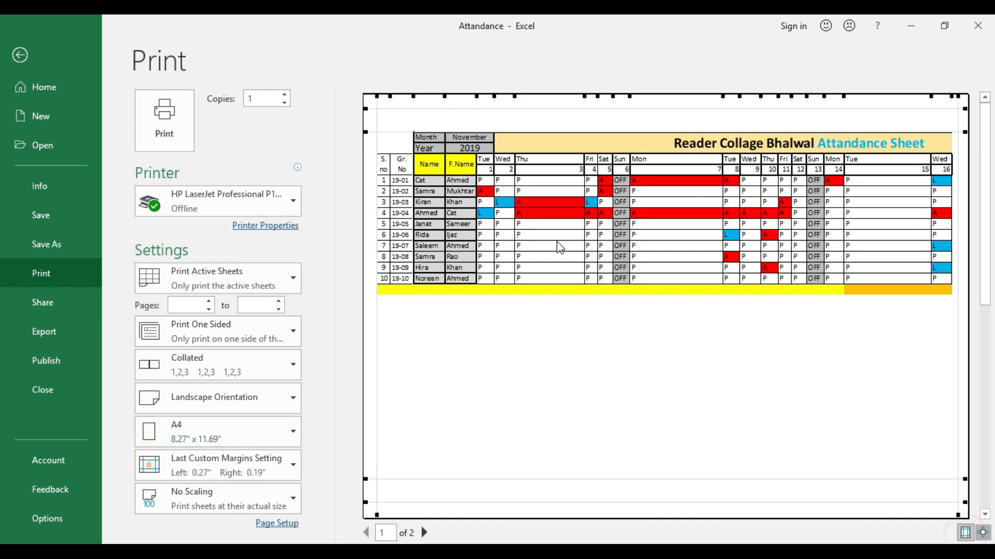
pyautogui.moveTo(584, 96); pyautogui.dragTo(533, 96)
pyautogui.moveTo(672, 96); pyautogui.dragTo(618, 98)
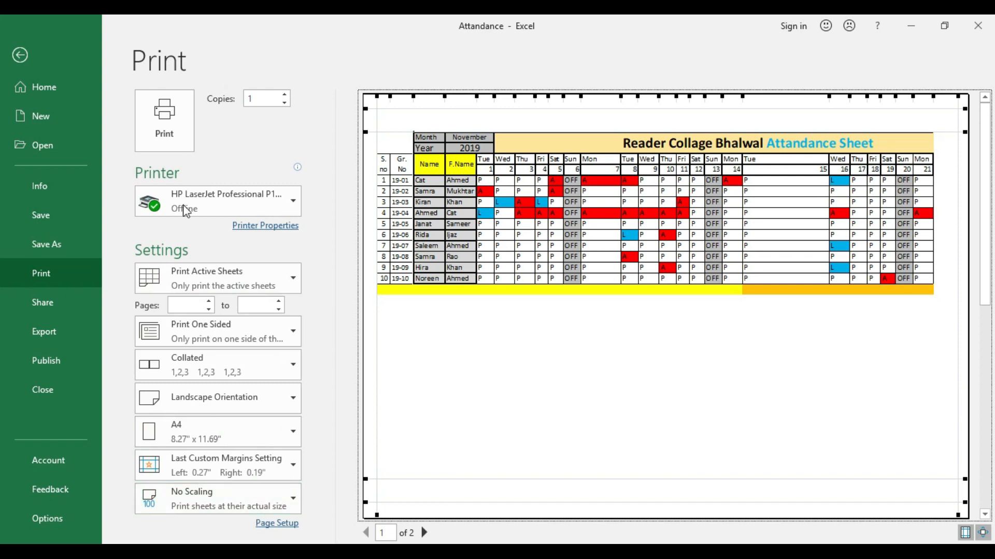
# Step: Shrink the widened attendance sheet with Fit Sheet on One Page and go back to the worksheet
pyautogui.click(292, 498)
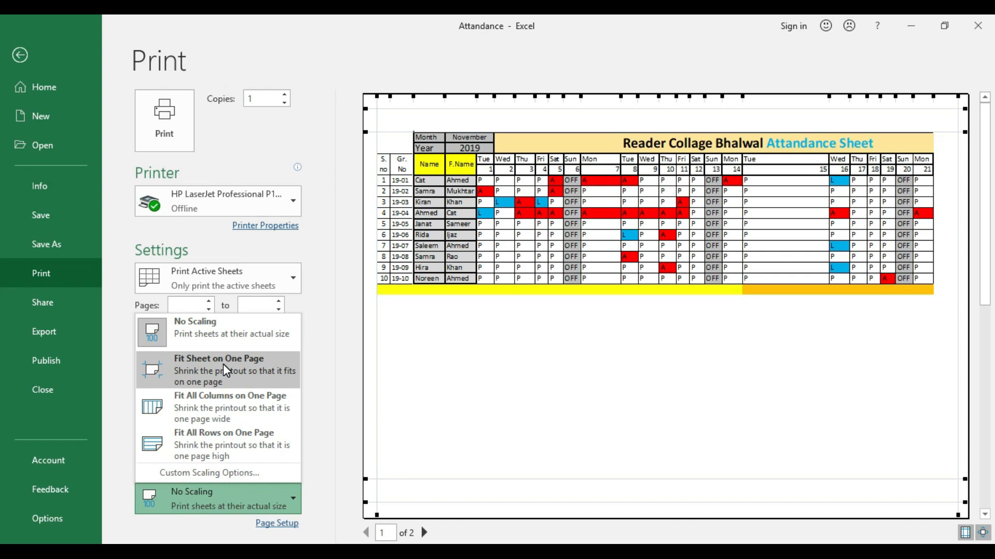
pyautogui.click(241, 375)
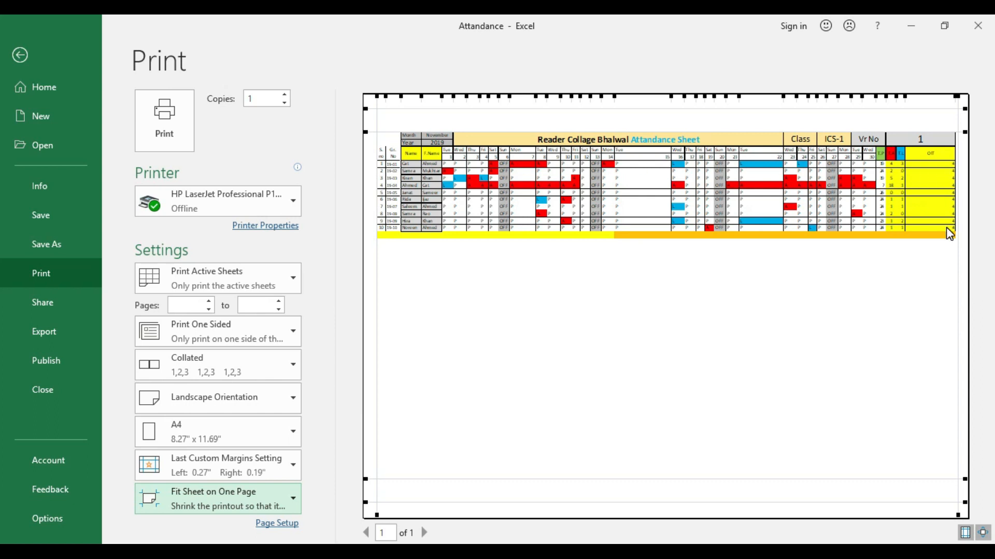
pyautogui.click(20, 54)
pyautogui.click(626, 247)
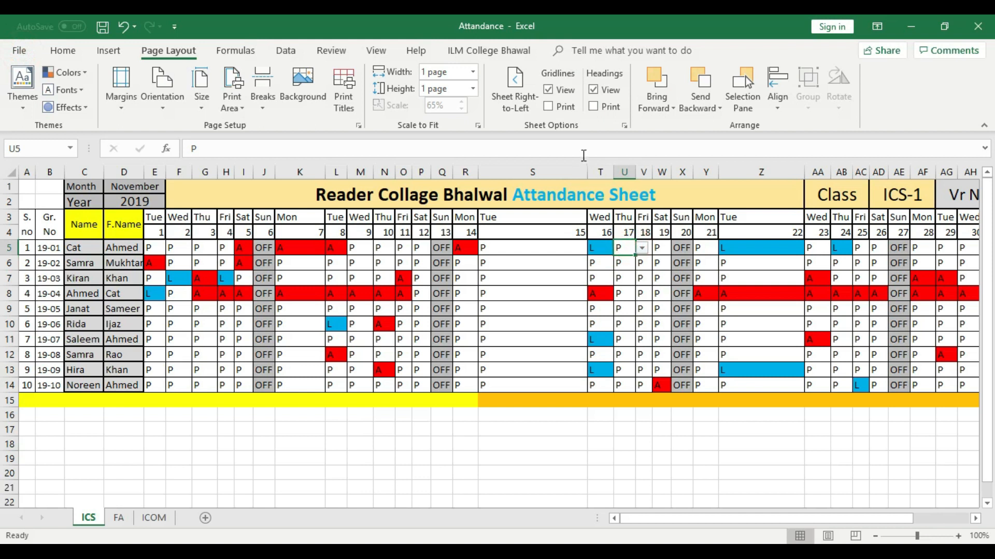
# Step: AutoFit the widths of columns S, Z, AL and K to their contents
pyautogui.doubleClick(586, 176)
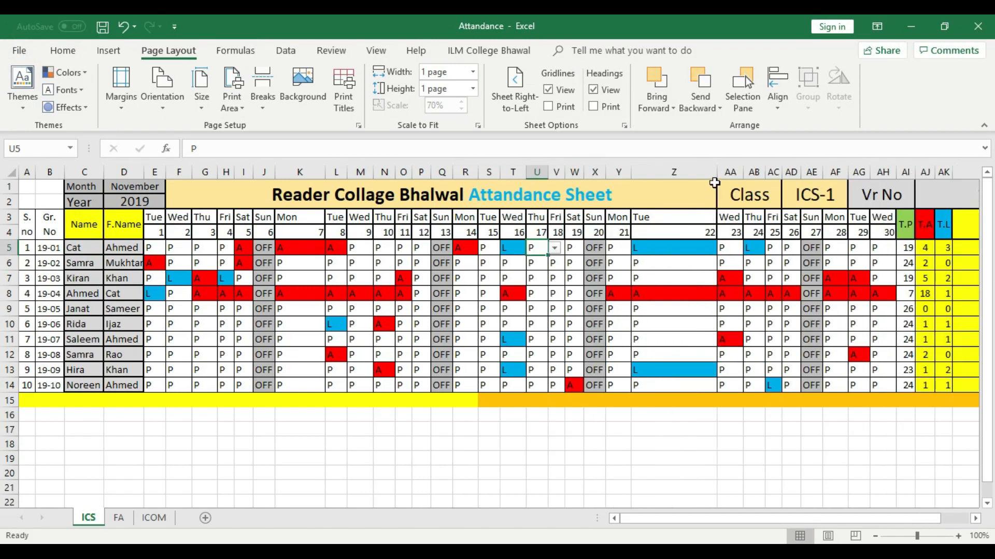
pyautogui.doubleClick(715, 172)
pyautogui.moveTo(907, 524); pyautogui.dragTo(911, 525)
pyautogui.doubleClick(963, 172)
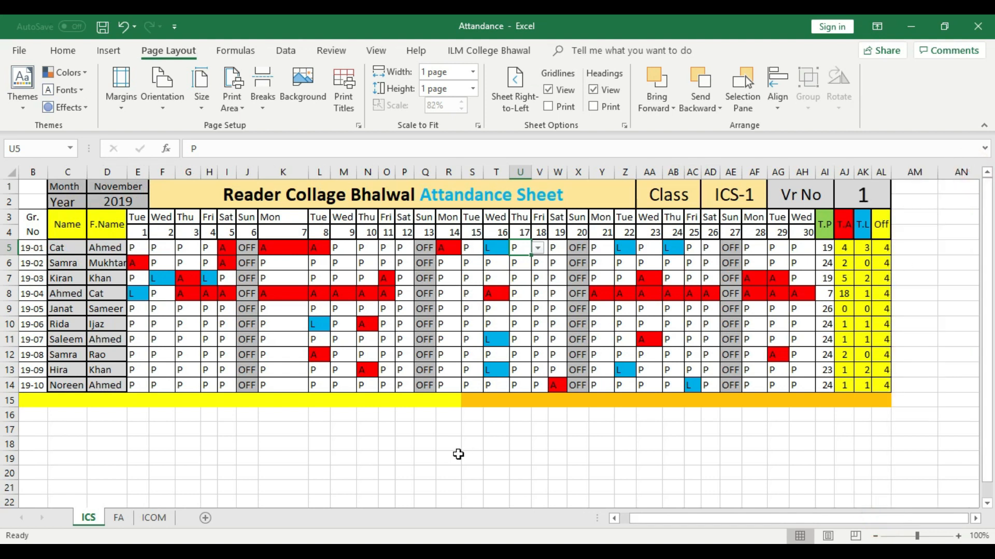
pyautogui.moveTo(308, 172); pyautogui.dragTo(308, 172)
pyautogui.doubleClick(308, 172)
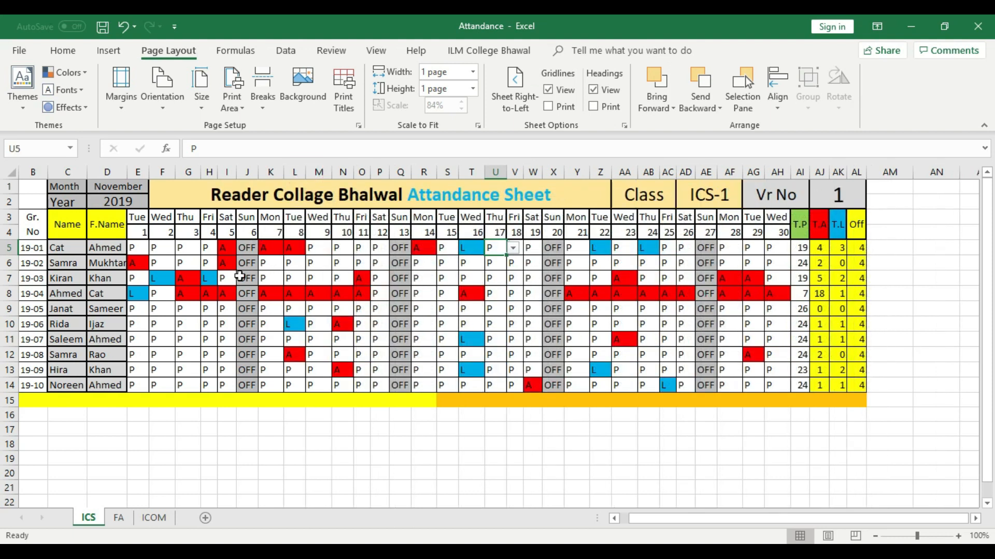
# Step: Center the day numbers 1 to 30 in E4:AH4 horizontally
pyautogui.moveTo(140, 232); pyautogui.dragTo(783, 233)
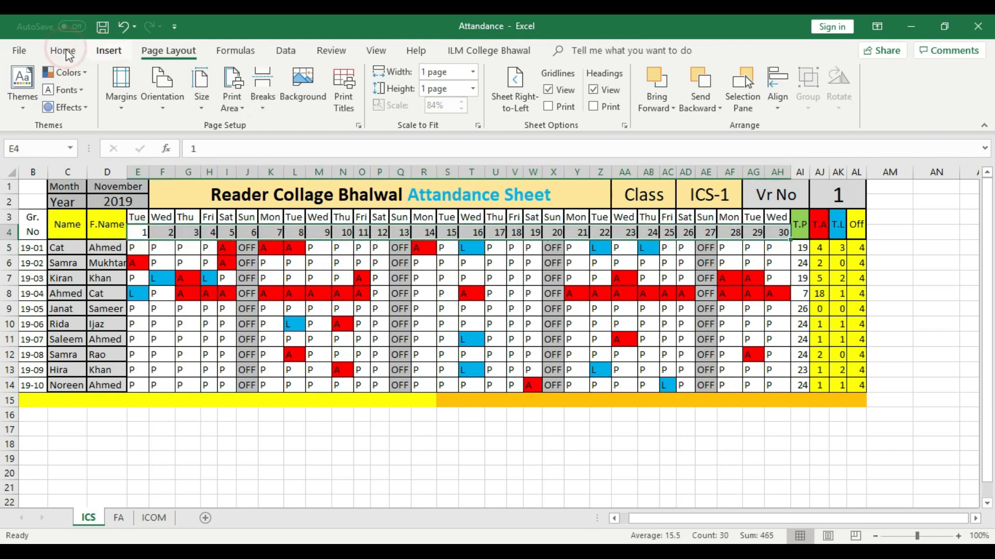
pyautogui.click(62, 50)
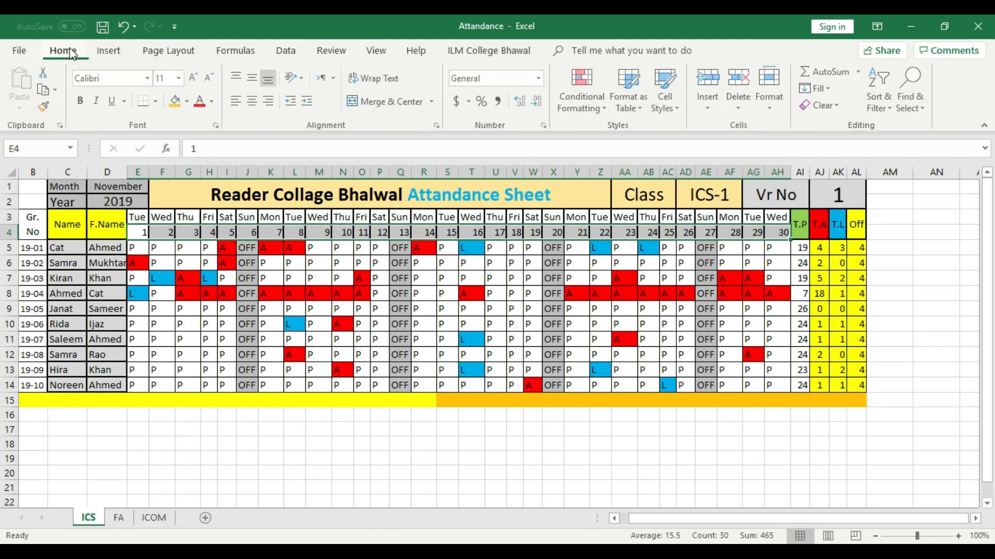
pyautogui.click(252, 101)
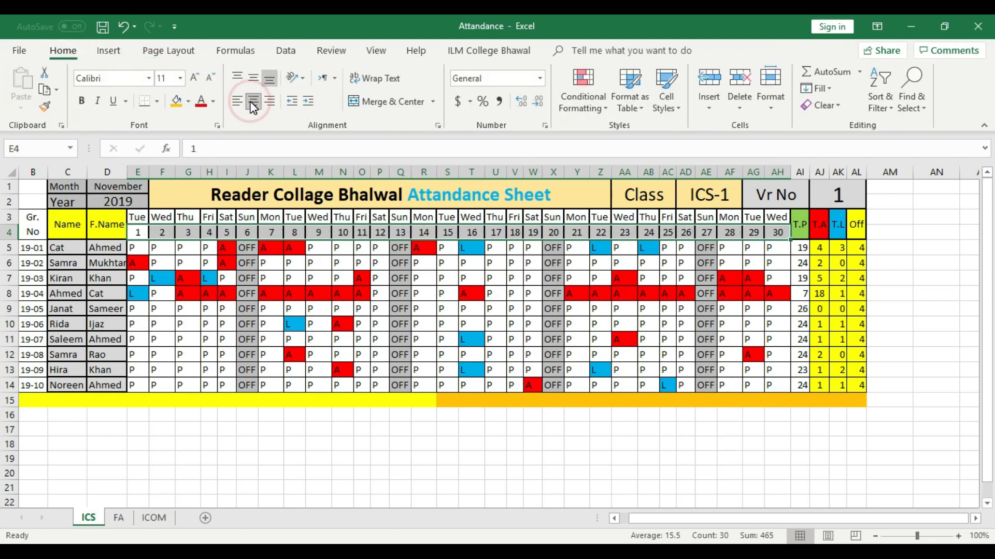
pyautogui.click(247, 443)
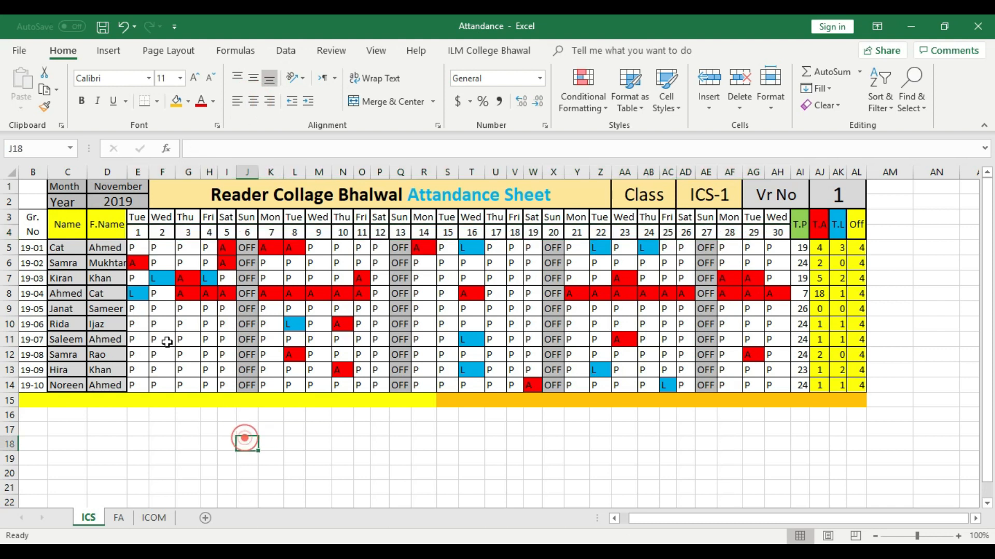
pyautogui.moveTo(151, 173); pyautogui.dragTo(149, 171)
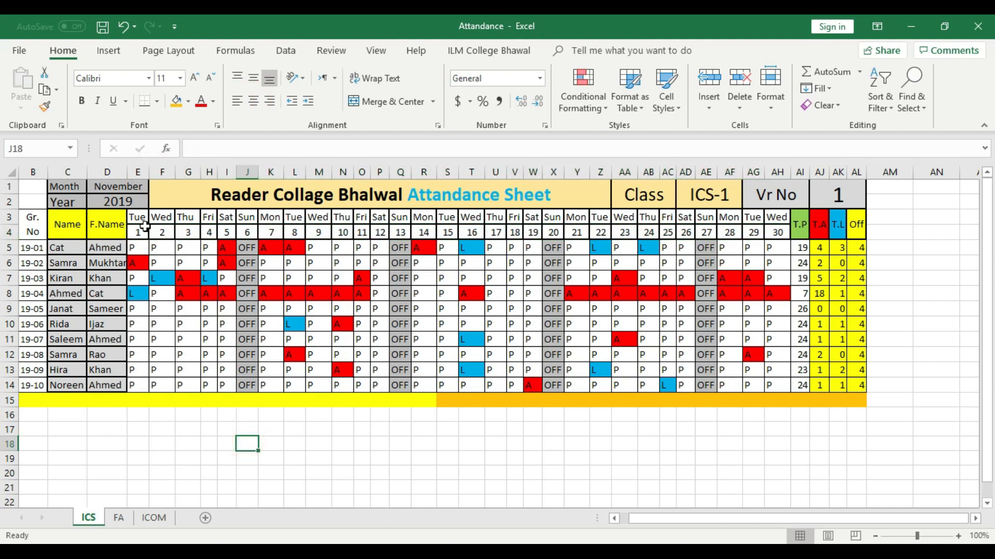
# Step: Narrow column G slightly and AutoFit columns H, J and K in the attendance sheet to their contents
pyautogui.moveTo(200, 171); pyautogui.dragTo(197, 171)
pyautogui.doubleClick(213, 173)
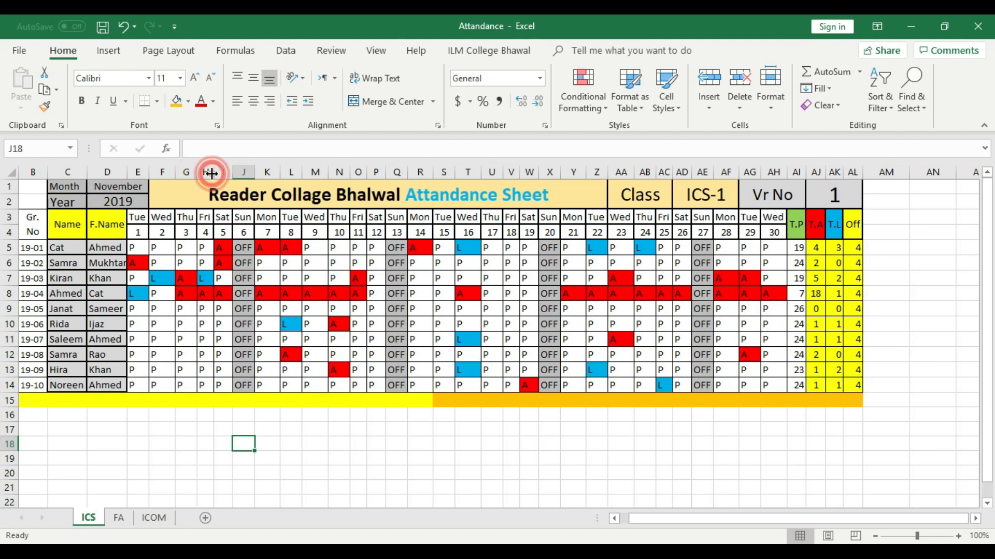
pyautogui.click(230, 173)
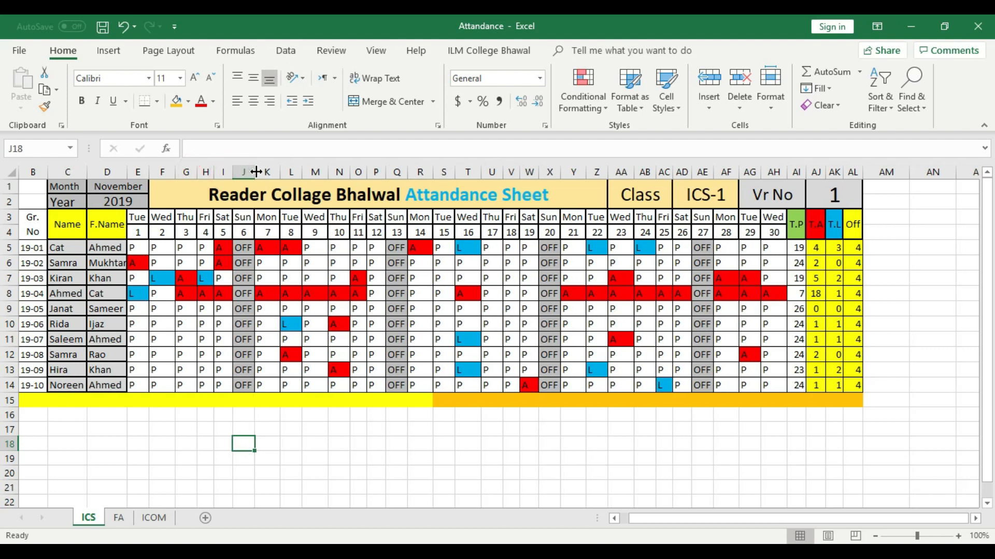
pyautogui.doubleClick(255, 172)
pyautogui.doubleClick(283, 172)
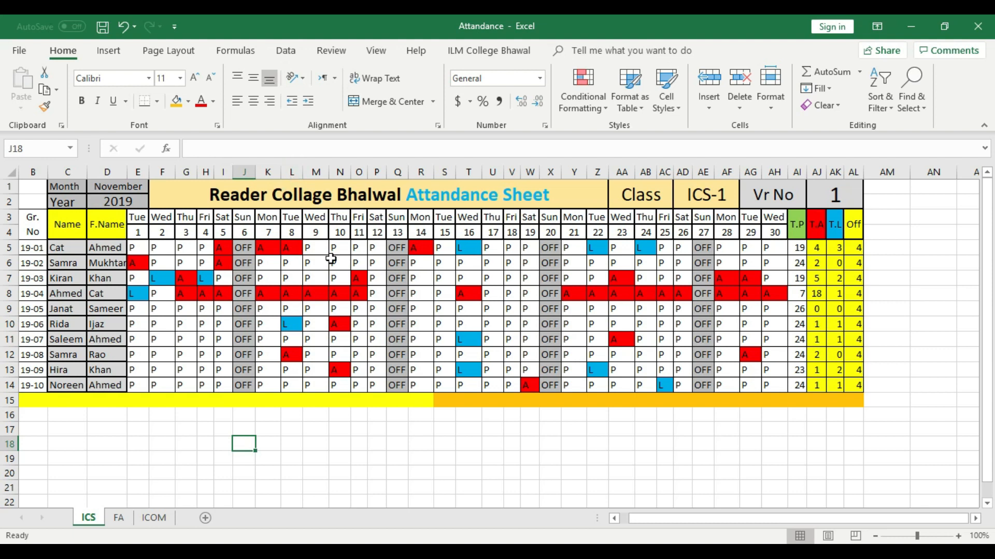
# Step: Open the print preview of the attendance sheet and toggle the margin guides off and on again
pyautogui.hotkey('ctrl', 'p')
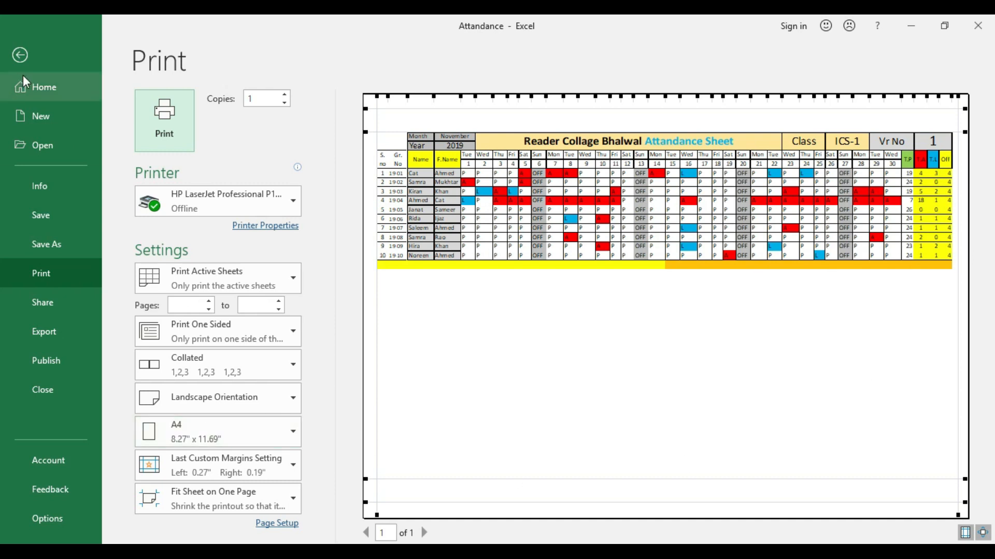
pyautogui.click(964, 532)
pyautogui.click(964, 534)
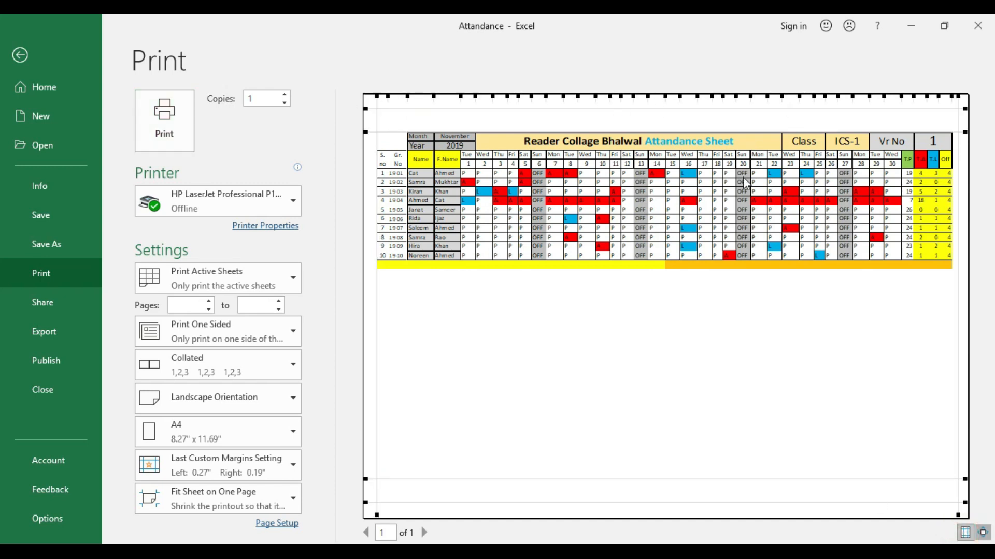
# Step: Try the Fit All Columns on One Page and Fit All Rows on One Page scalings, returning to Fit Sheet on One Page
pyautogui.click(281, 501)
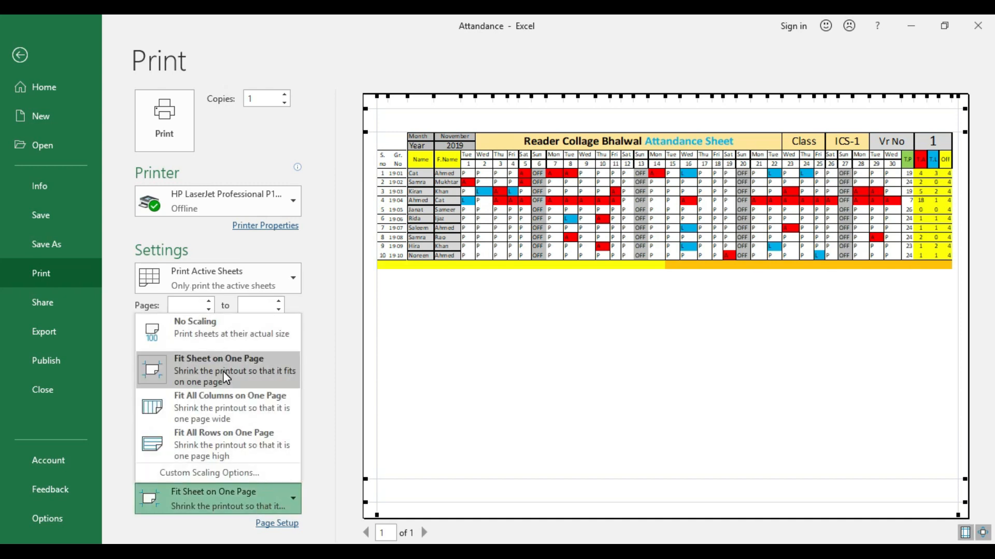
pyautogui.click(226, 410)
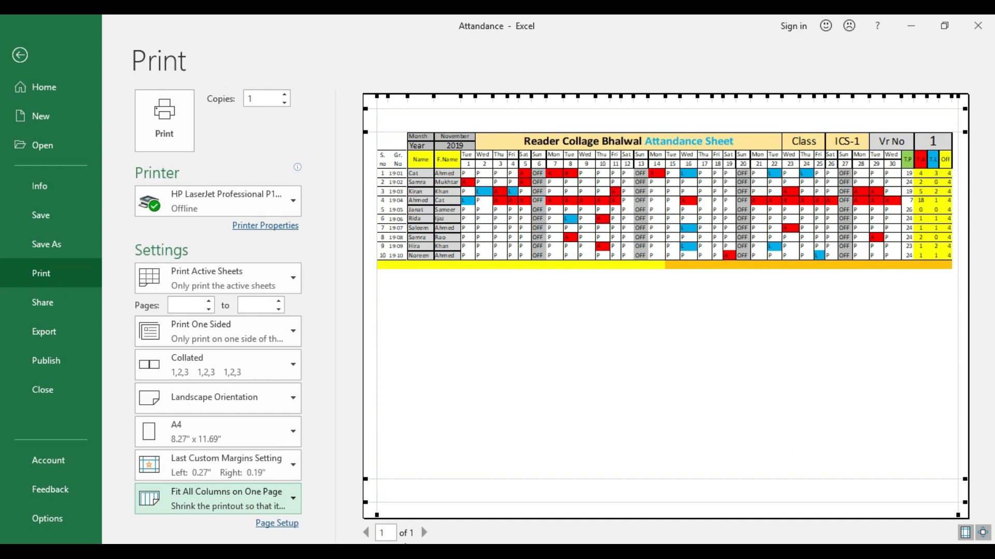
pyautogui.click(264, 508)
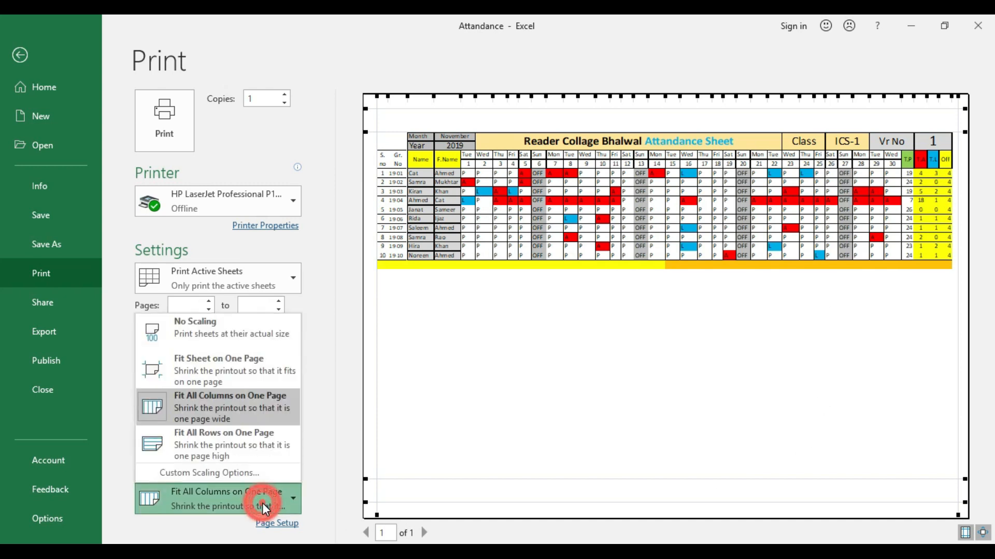
pyautogui.click(272, 444)
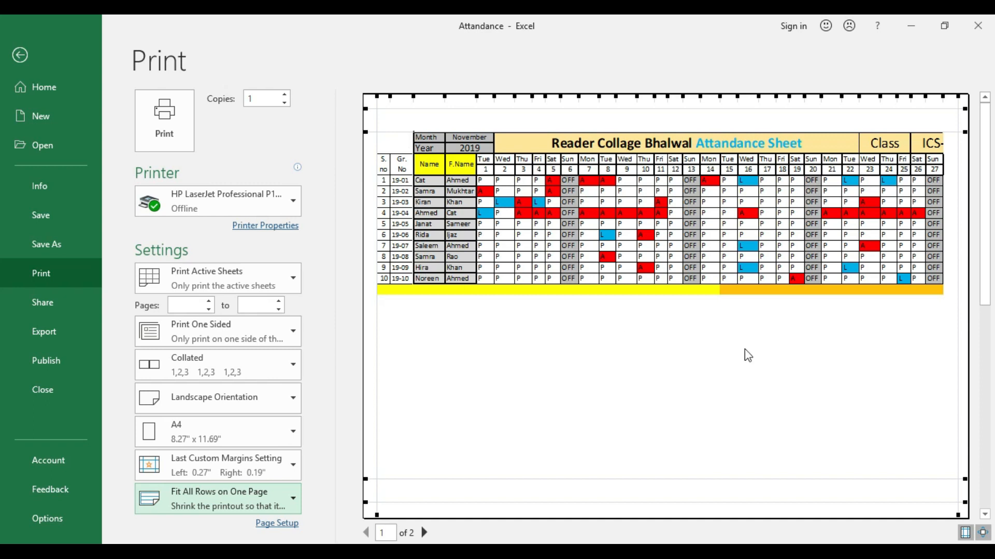
pyautogui.scroll(-2, 748, 356)
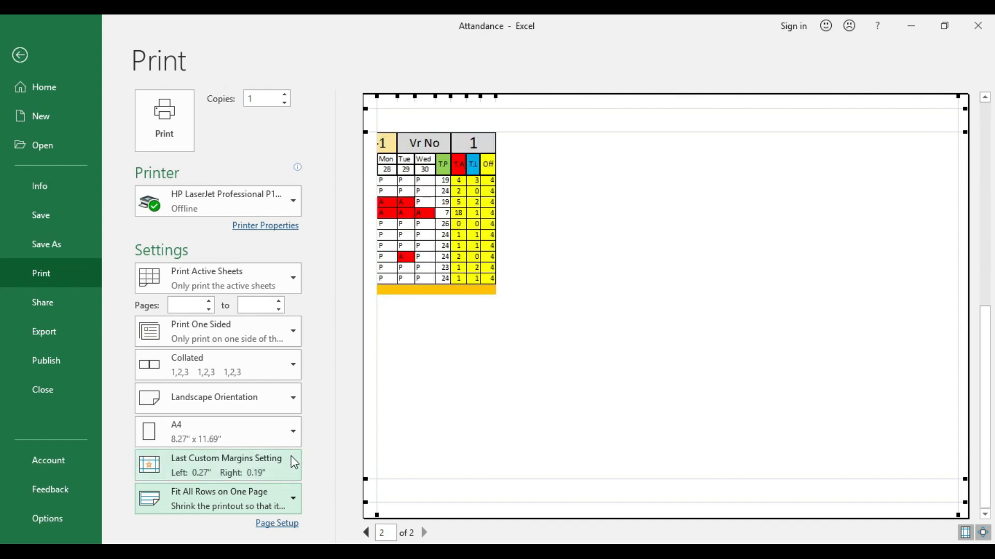
pyautogui.click(276, 495)
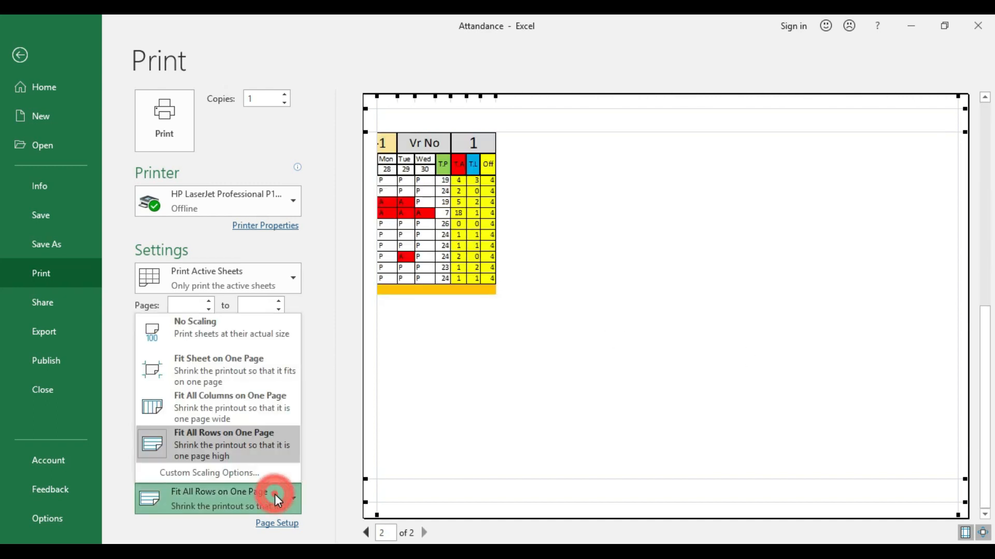
pyautogui.click(268, 384)
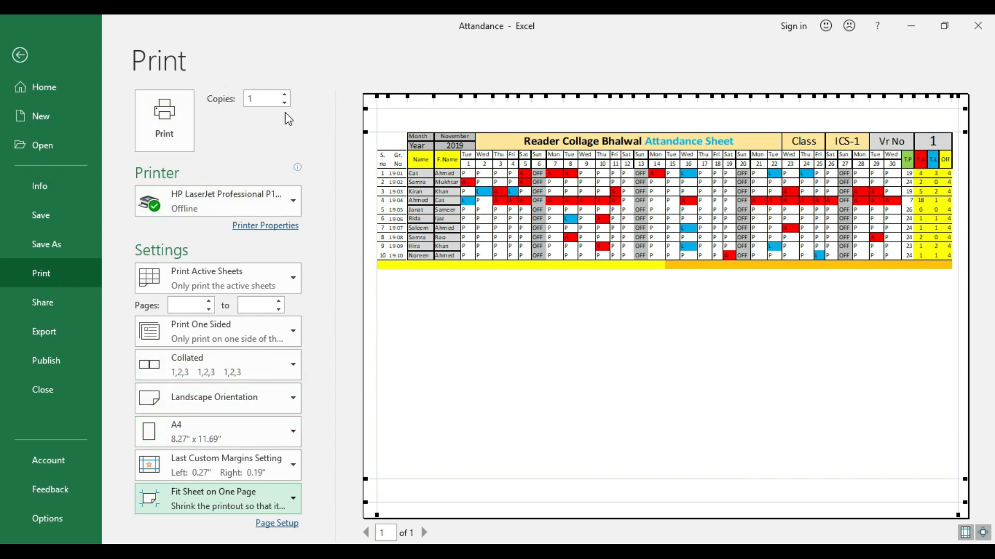
# Step: Set the number of print copies to 10
pyautogui.click(268, 98)
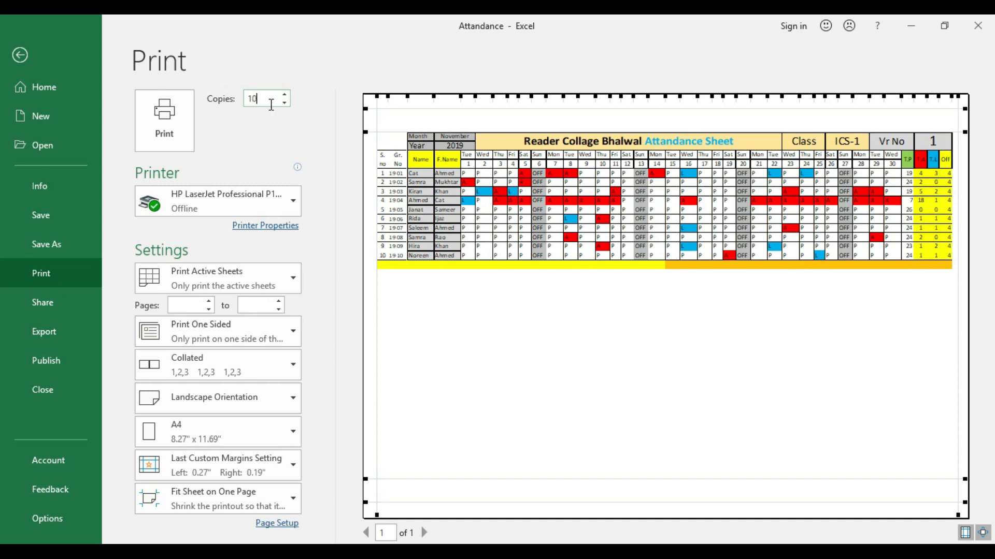
pyautogui.doubleClick(268, 99)
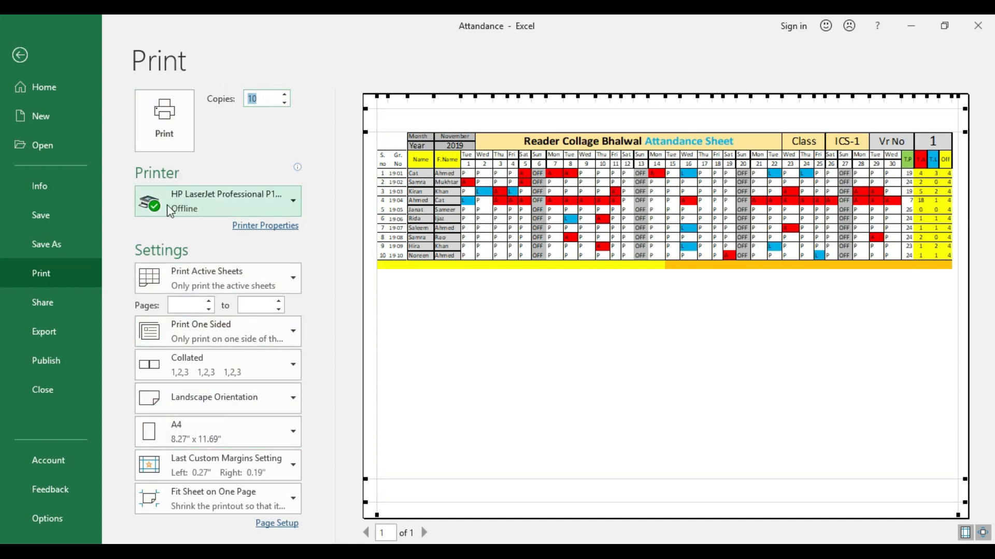
# Step: Try Microsoft Print to PDF as the printer and switch back to the HP LaserJet Professional
pyautogui.click(295, 202)
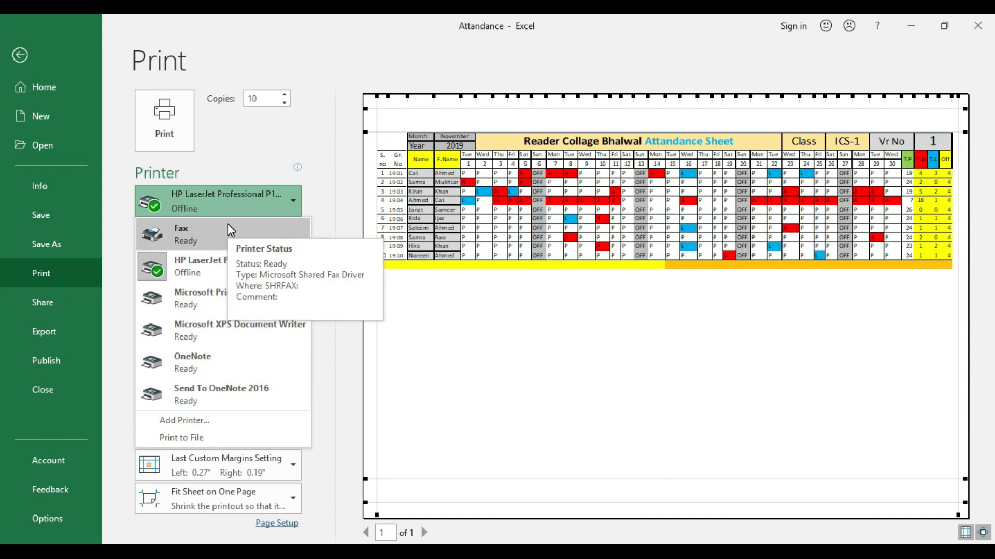
pyautogui.click(224, 298)
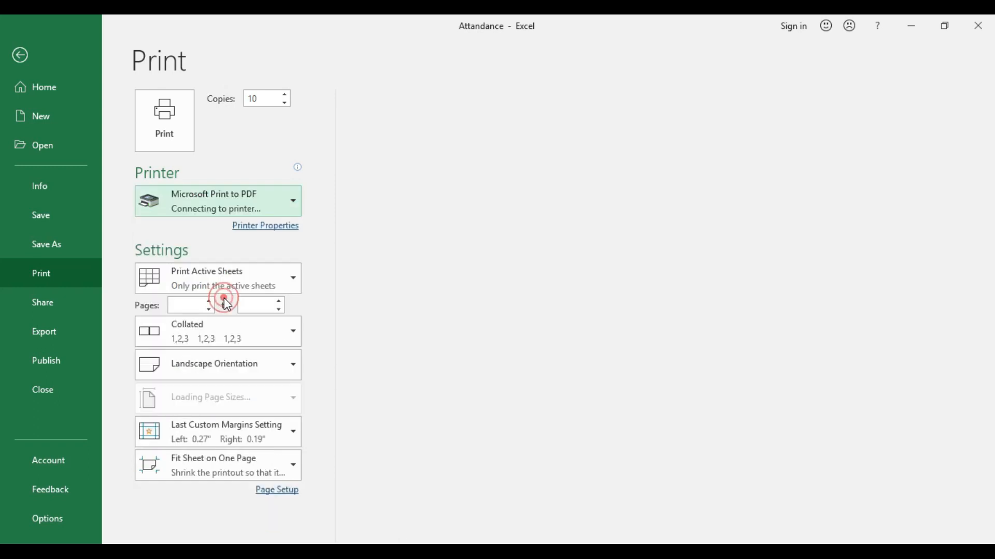
pyautogui.click(293, 205)
pyautogui.click(210, 266)
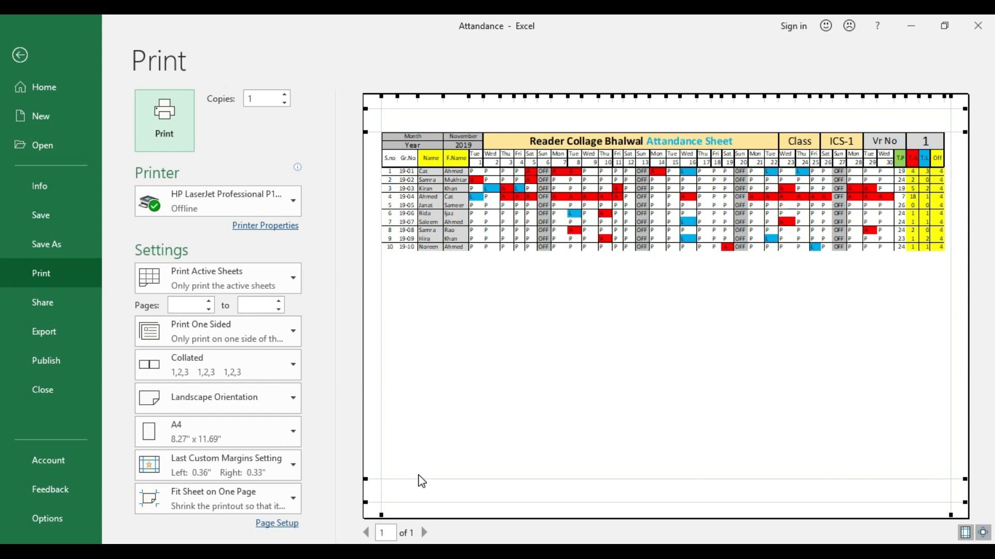
# Step: Limit the print range to pages 1 to 5
pyautogui.click(194, 306)
pyautogui.write('1')
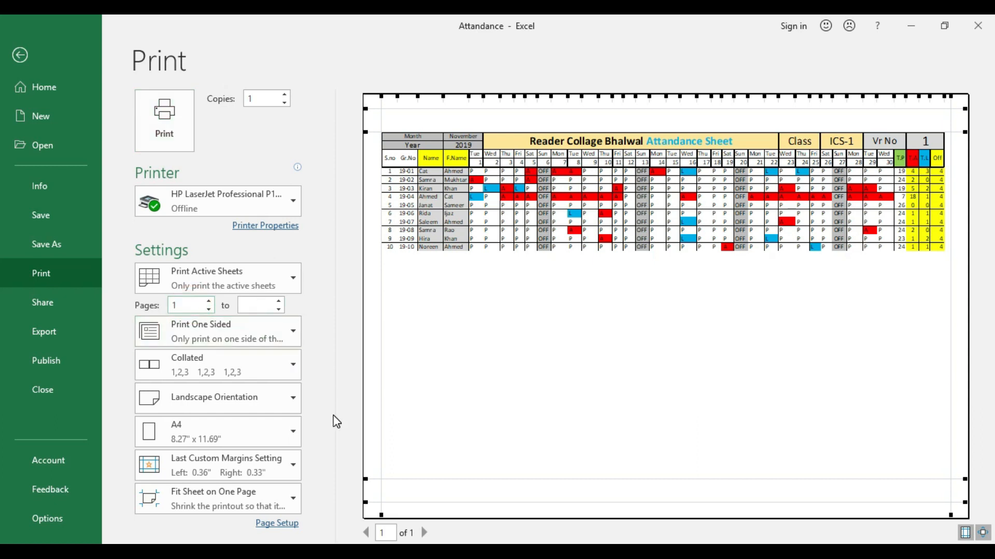
pyautogui.click(266, 310)
pyautogui.write('4')
pyautogui.press('BackSpace')
pyautogui.click(181, 302)
pyautogui.press('BackSpace')
pyautogui.write('1')
pyautogui.click(261, 304)
pyautogui.write('5')
# Step: Examine the available print options for sides, orientation, paper size and margins without changing them
pyautogui.click(291, 327)
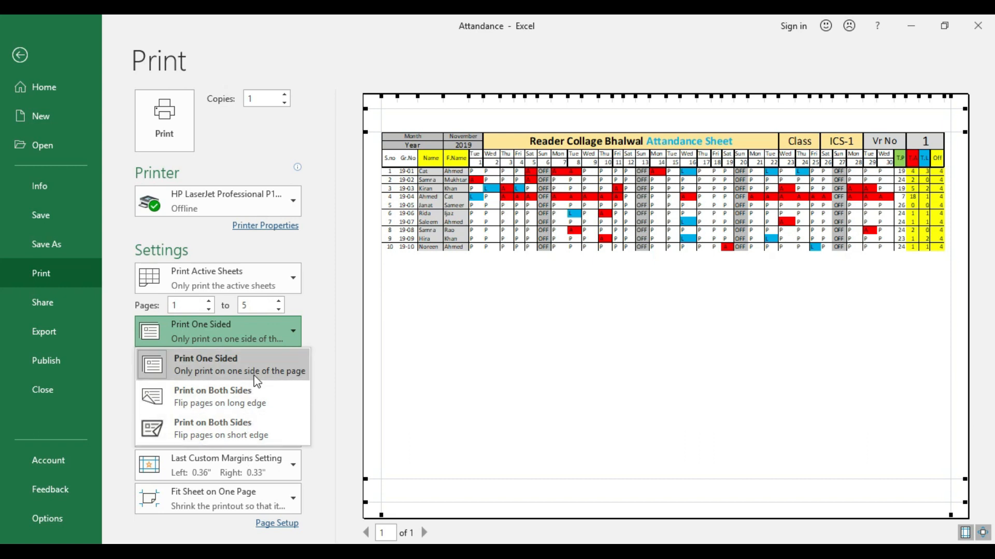
pyautogui.click(328, 307)
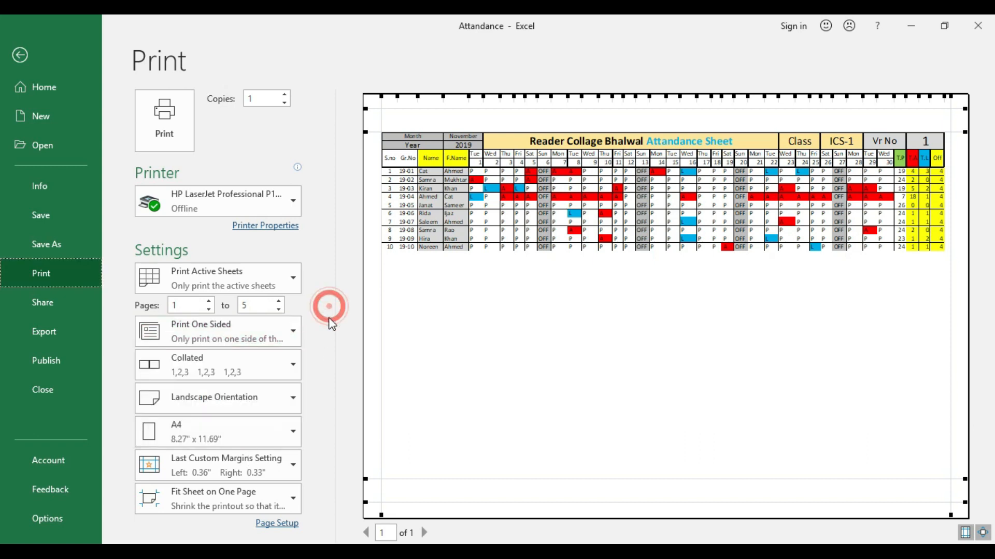
pyautogui.click(293, 398)
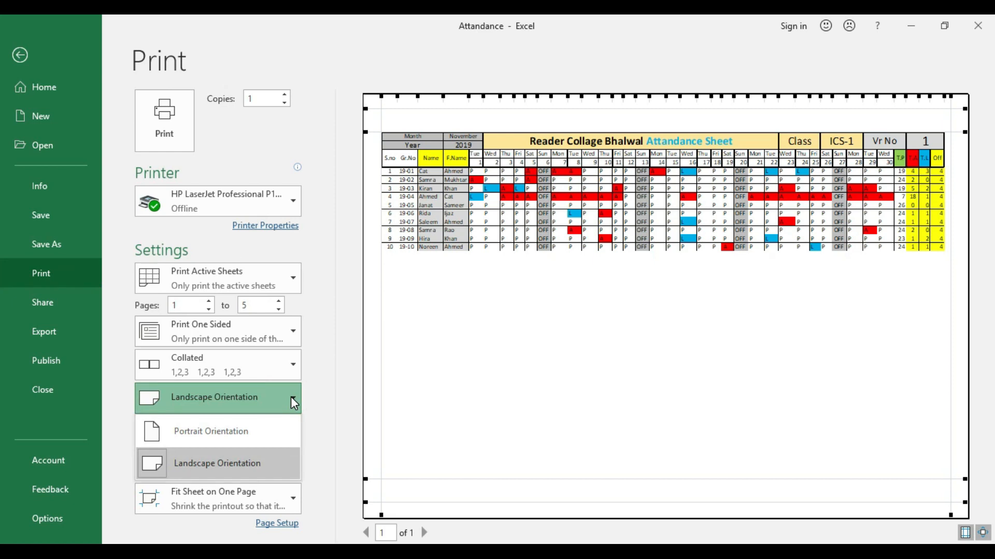
pyautogui.click(346, 381)
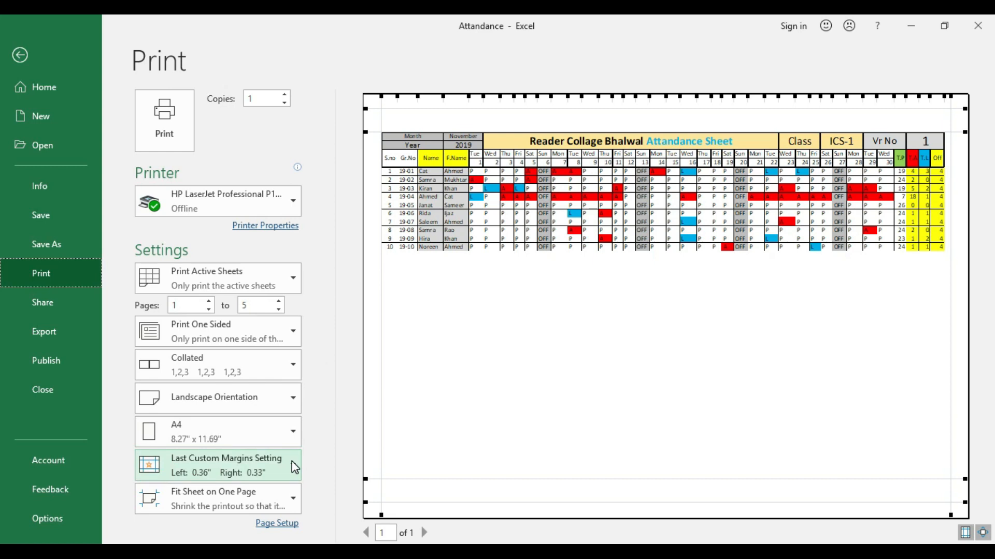
pyautogui.click(293, 433)
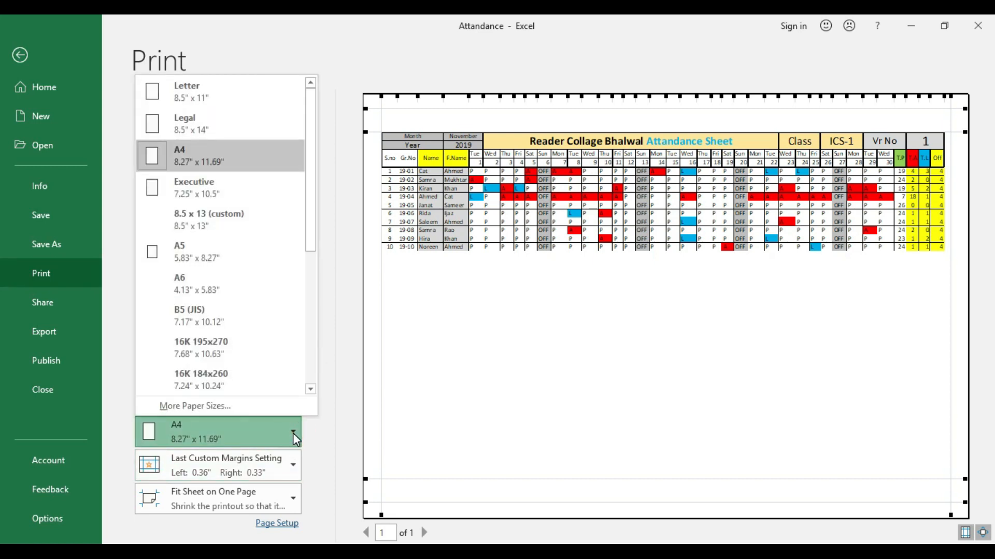
pyautogui.click(293, 433)
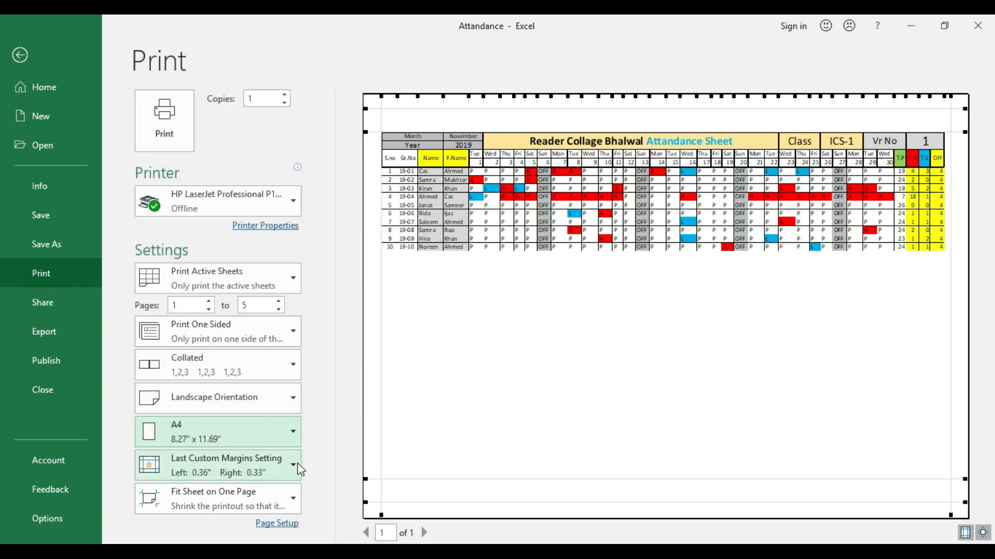
pyautogui.click(294, 466)
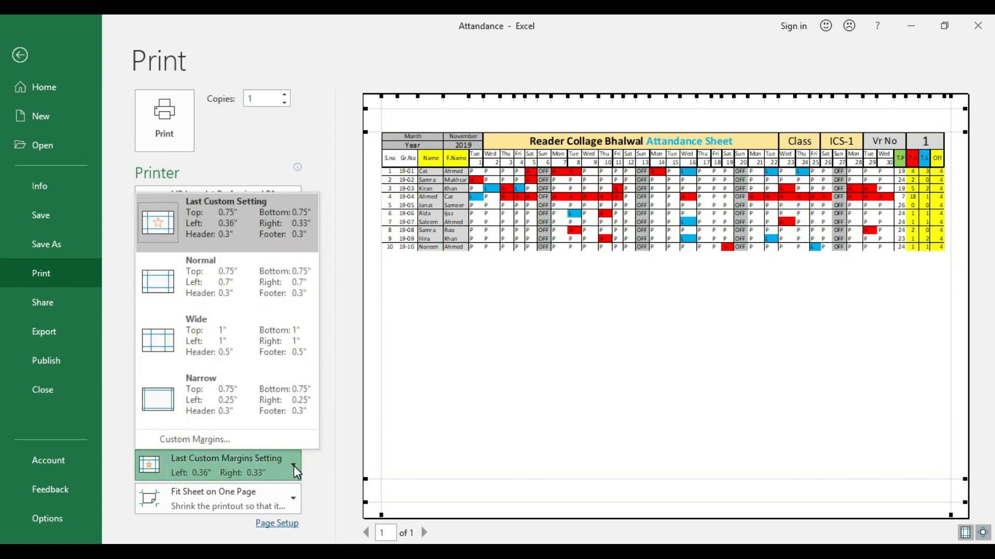
pyautogui.click(293, 465)
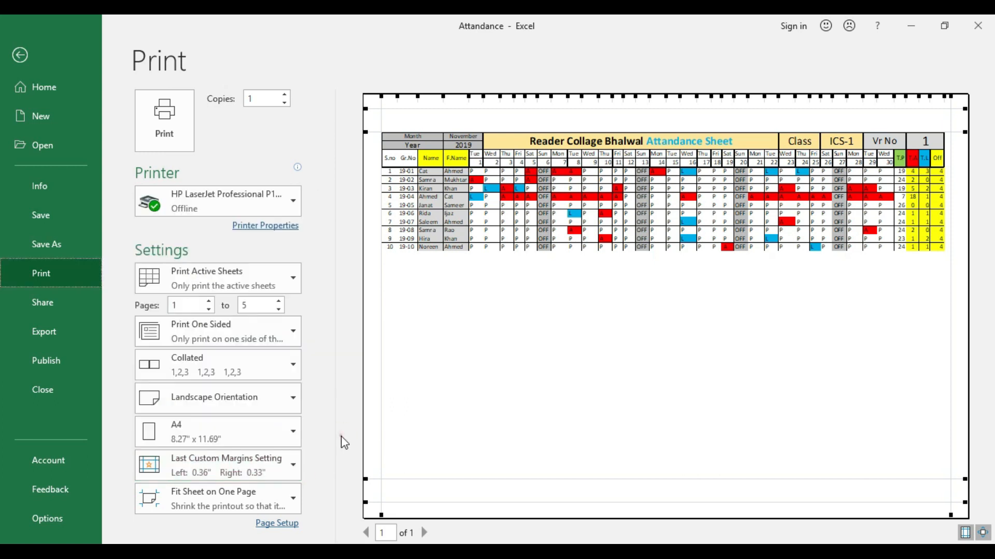
# Step: Return to the worksheet and open the custom margin settings, moving the Page Setup dialog over the table
pyautogui.click(20, 55)
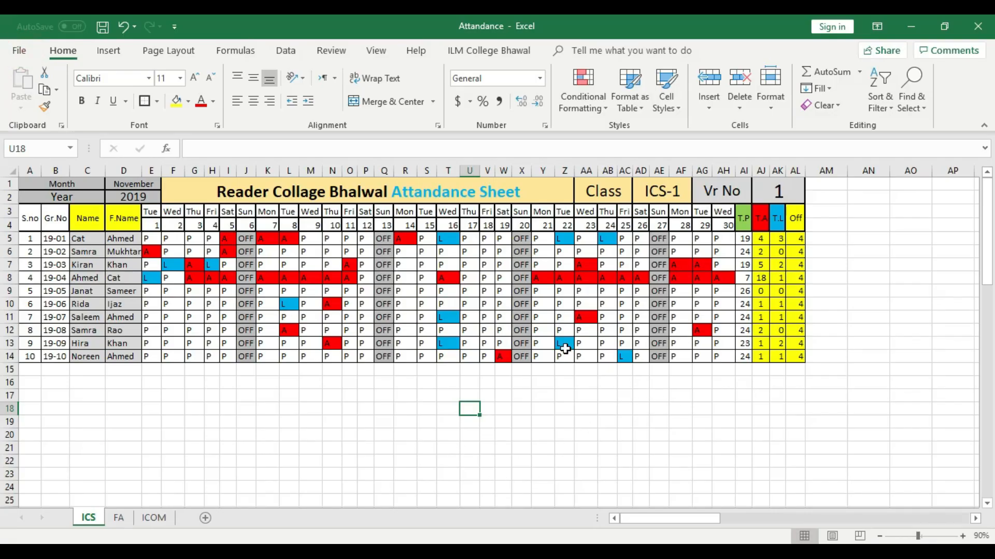
pyautogui.click(178, 55)
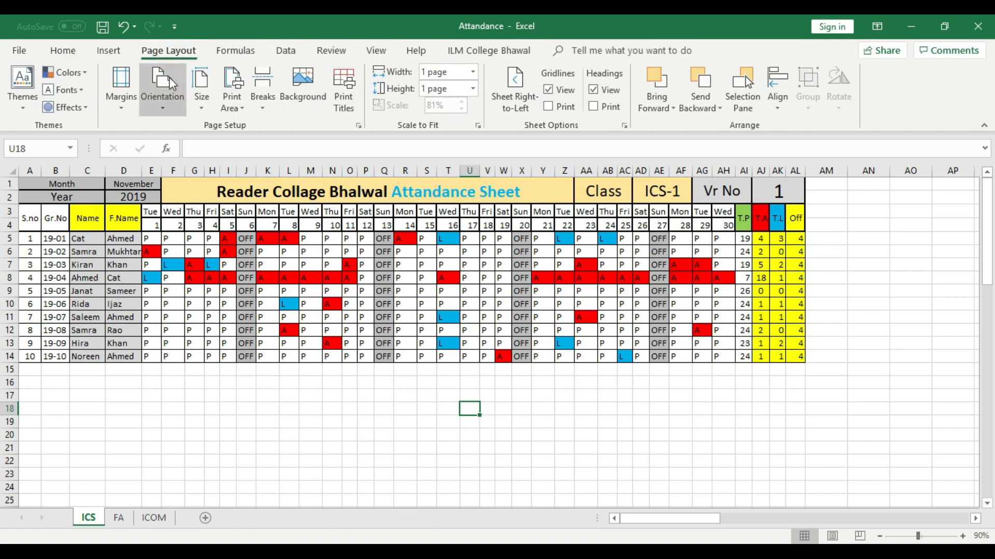
pyautogui.click(122, 85)
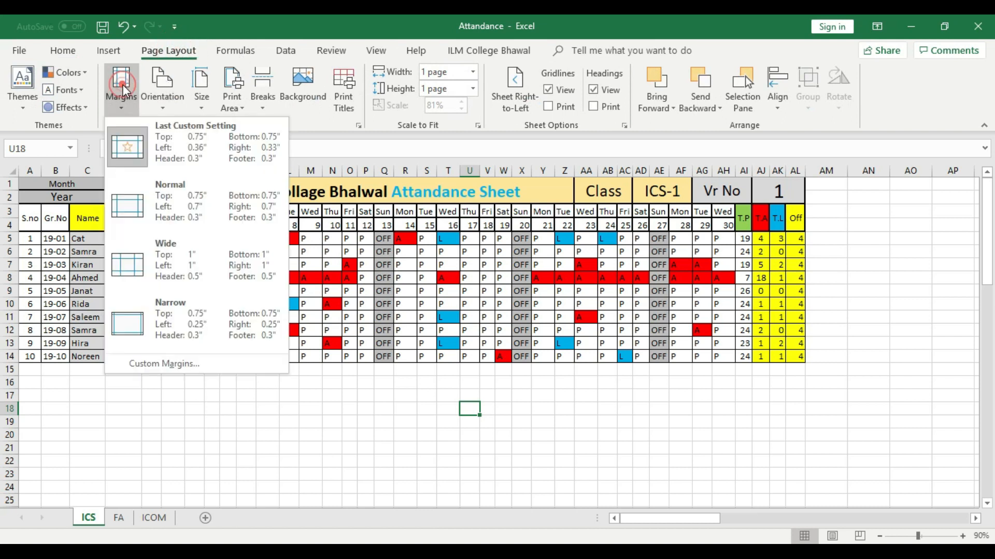
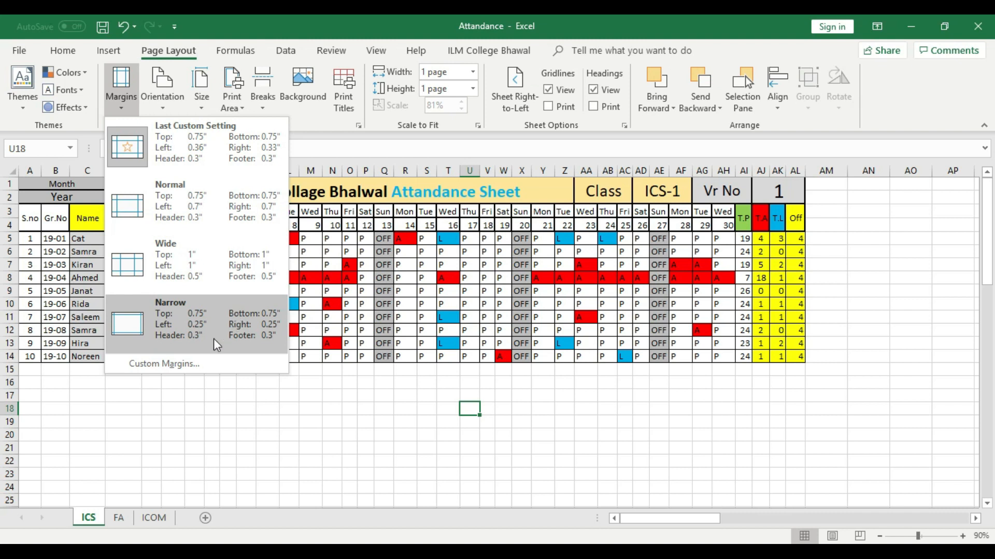
pyautogui.click(188, 361)
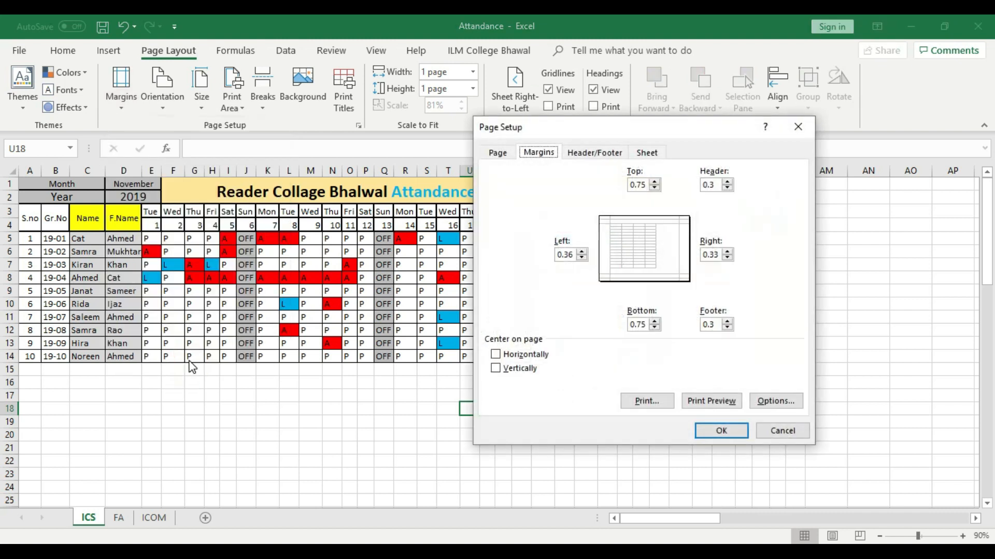
pyautogui.moveTo(614, 138); pyautogui.dragTo(355, 190)
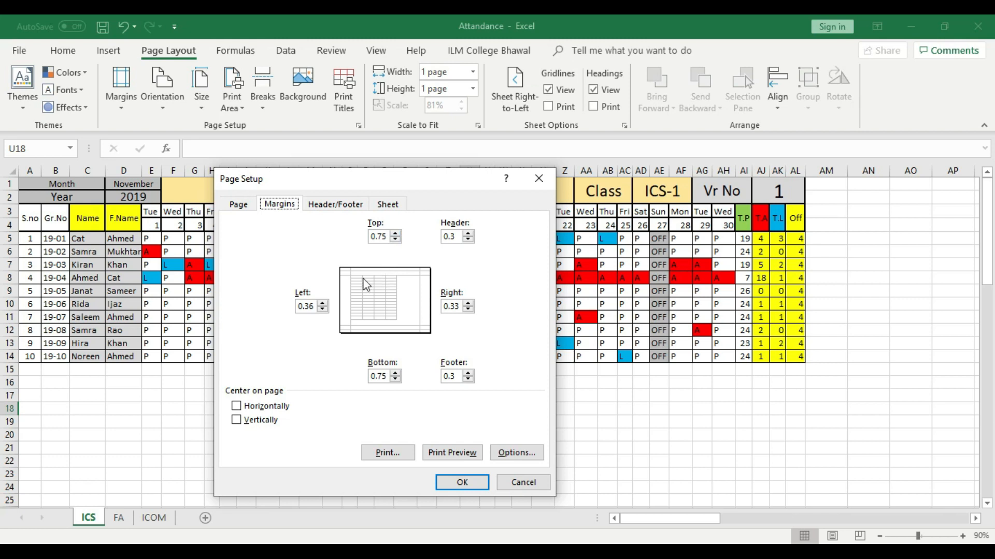
# Step: Step the top page margin up and back down, leaving it at 0.25 inches, and move on to the header margin
pyautogui.click(396, 234)
pyautogui.click(395, 233)
pyautogui.click(396, 234)
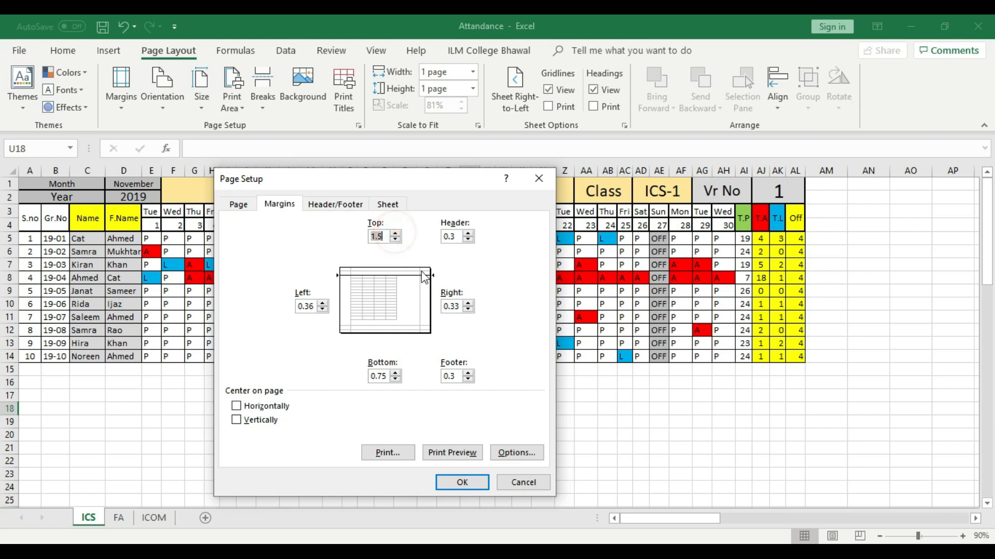
pyautogui.click(395, 234)
pyautogui.click(395, 234)
pyautogui.click(396, 234)
pyautogui.doubleClick(396, 234)
pyautogui.click(396, 234)
pyautogui.click(396, 234)
pyautogui.click(395, 234)
pyautogui.doubleClick(396, 234)
pyautogui.doubleClick(395, 233)
pyautogui.click(396, 234)
pyautogui.doubleClick(396, 234)
pyautogui.click(396, 233)
pyautogui.doubleClick(396, 234)
pyautogui.click(396, 233)
pyautogui.click(396, 234)
pyautogui.click(396, 234)
pyautogui.doubleClick(395, 240)
pyautogui.click(395, 240)
pyautogui.doubleClick(395, 240)
pyautogui.click(395, 240)
pyautogui.doubleClick(395, 240)
pyautogui.click(395, 240)
pyautogui.doubleClick(396, 241)
pyautogui.doubleClick(396, 241)
pyautogui.click(396, 241)
pyautogui.doubleClick(395, 241)
pyautogui.click(395, 241)
pyautogui.doubleClick(395, 240)
pyautogui.click(395, 241)
pyautogui.doubleClick(395, 241)
pyautogui.click(395, 241)
pyautogui.click(395, 240)
pyautogui.click(395, 241)
pyautogui.click(395, 240)
pyautogui.click(395, 234)
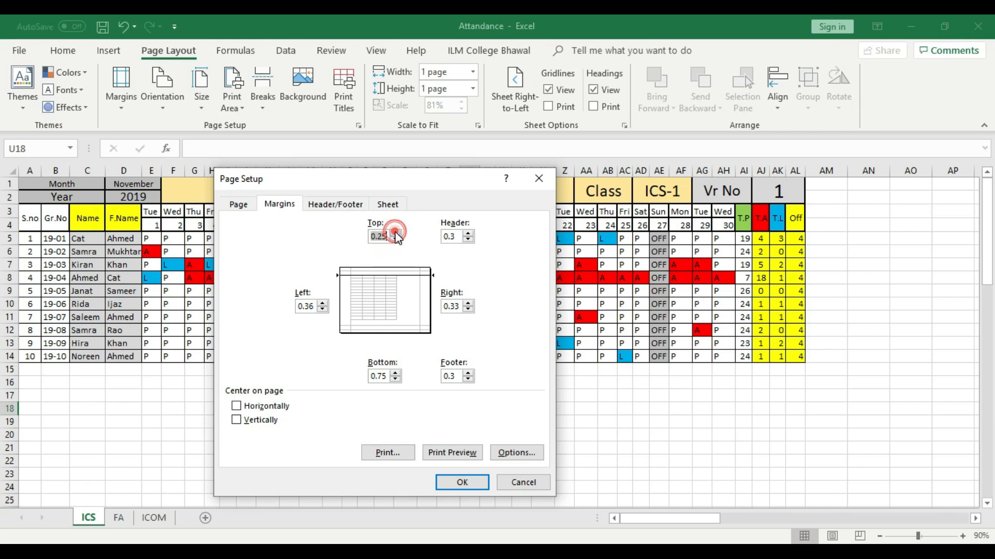
pyautogui.click(455, 234)
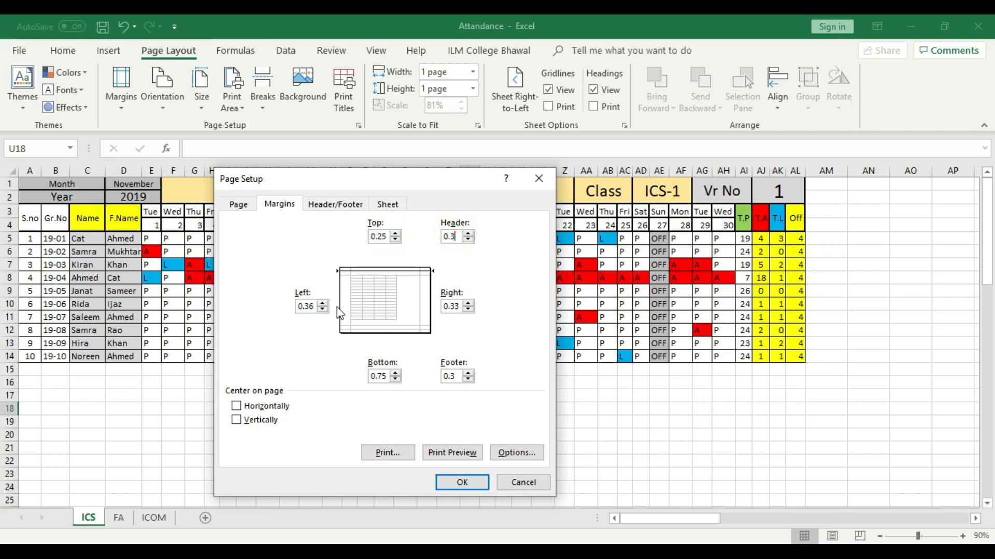
# Step: Step the left page margin up and down in Page Setup, leaving it at 0.75 inches
pyautogui.click(322, 303)
pyautogui.click(322, 304)
pyautogui.click(322, 303)
pyautogui.click(323, 304)
pyautogui.click(322, 303)
pyautogui.click(322, 303)
pyautogui.click(322, 306)
pyautogui.click(322, 306)
pyautogui.click(322, 310)
pyautogui.click(322, 310)
pyautogui.click(322, 304)
pyautogui.click(322, 304)
pyautogui.click(323, 304)
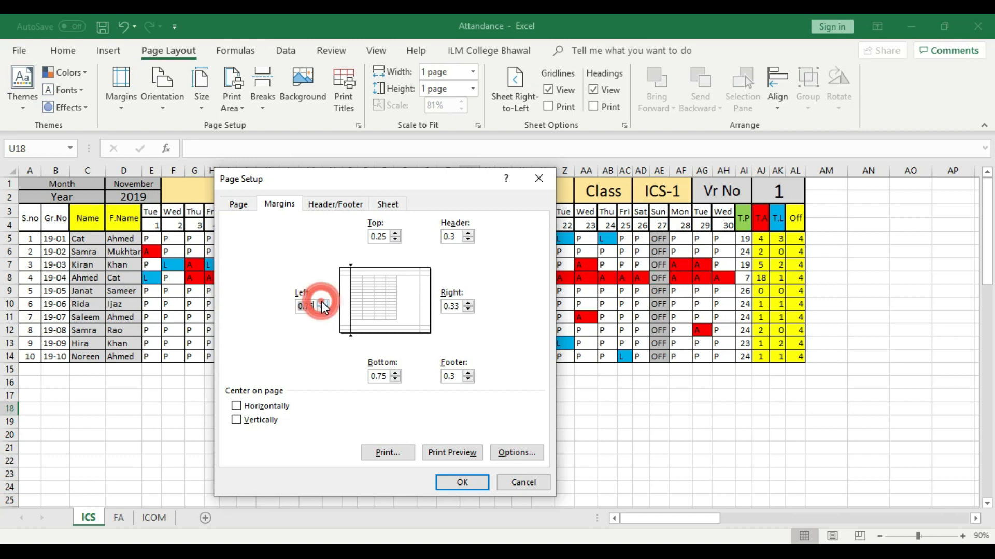
# Step: Try different right, bottom and footer margins, discard all the Page Setup changes and return to the worksheet
pyautogui.click(469, 304)
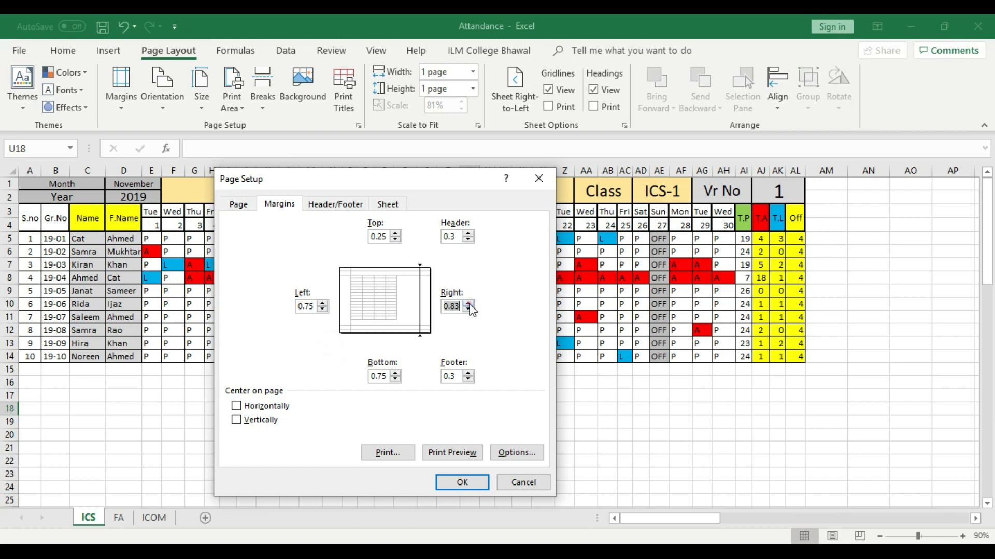
pyautogui.click(468, 303)
pyautogui.click(395, 379)
pyautogui.click(395, 379)
pyautogui.click(395, 379)
pyautogui.click(468, 373)
pyautogui.click(468, 373)
pyautogui.click(468, 373)
pyautogui.click(523, 482)
pyautogui.click(521, 434)
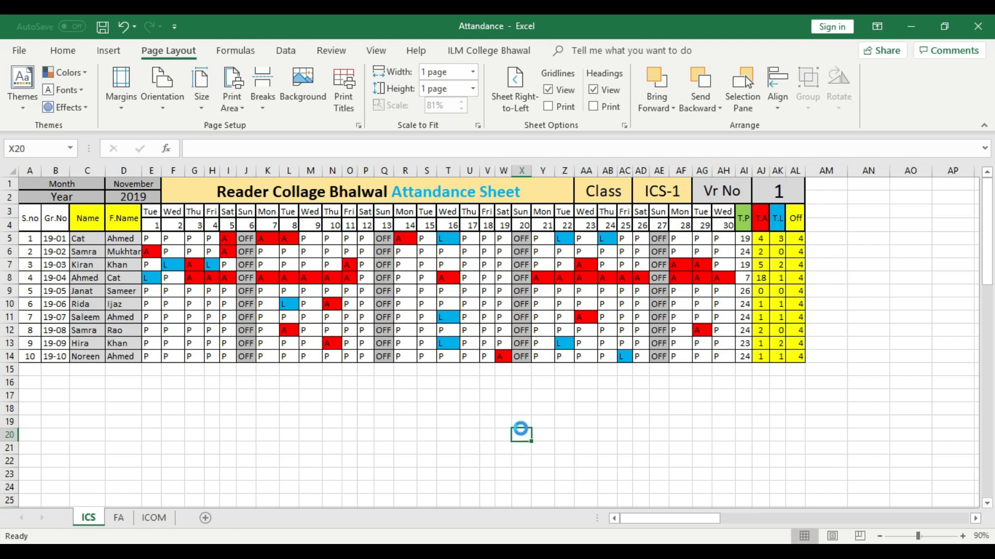
# Step: Try the Normal and Narrow margin presets in the attendance sheet's print preview, and restore the Last Custom Setting margins
pyautogui.hotkey('ctrl', 'p')
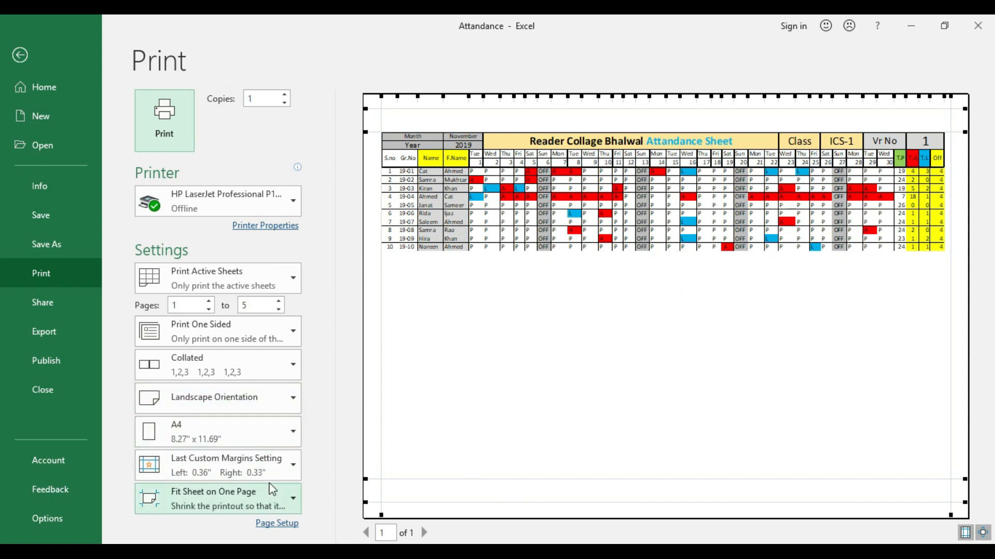
pyautogui.click(292, 464)
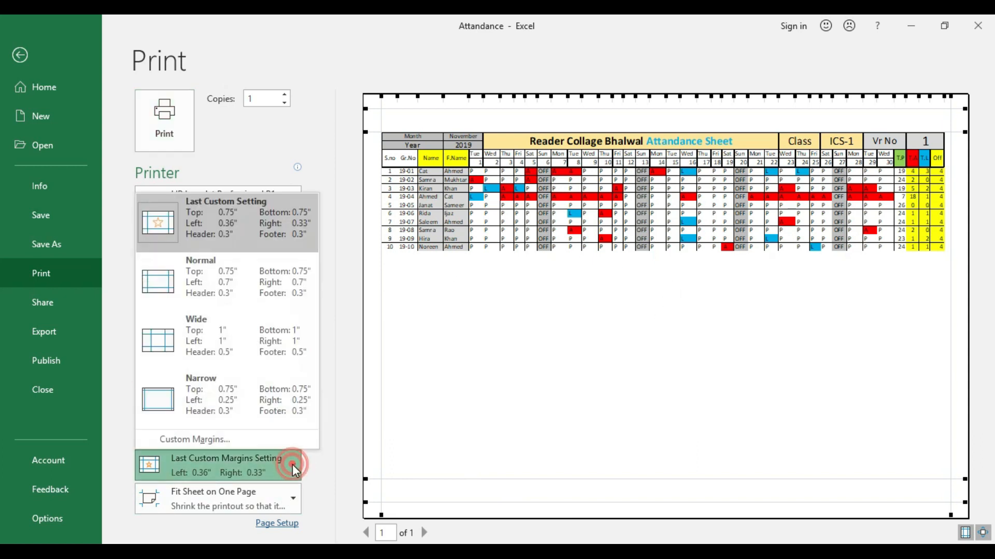
pyautogui.click(248, 284)
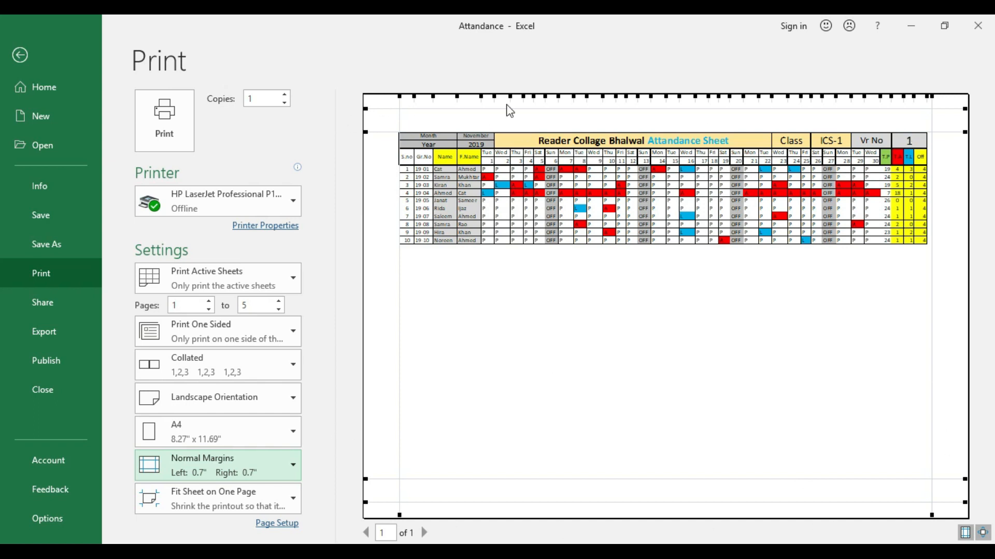
pyautogui.click(283, 465)
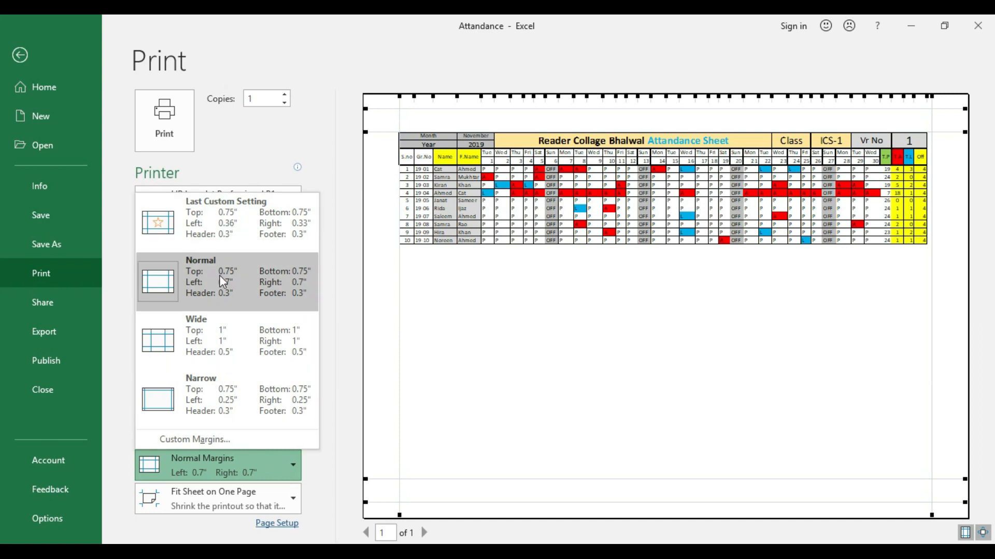
pyautogui.click(214, 401)
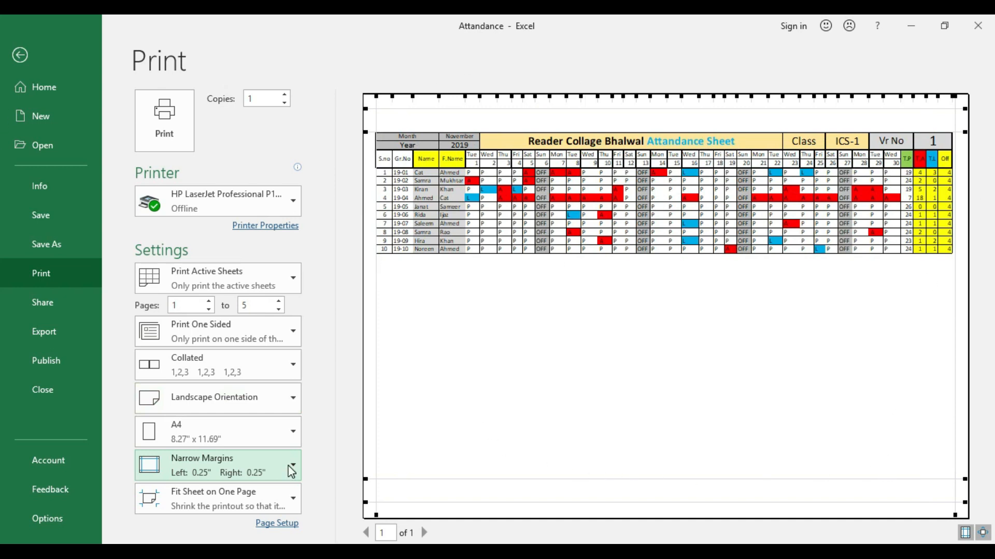
pyautogui.click(281, 467)
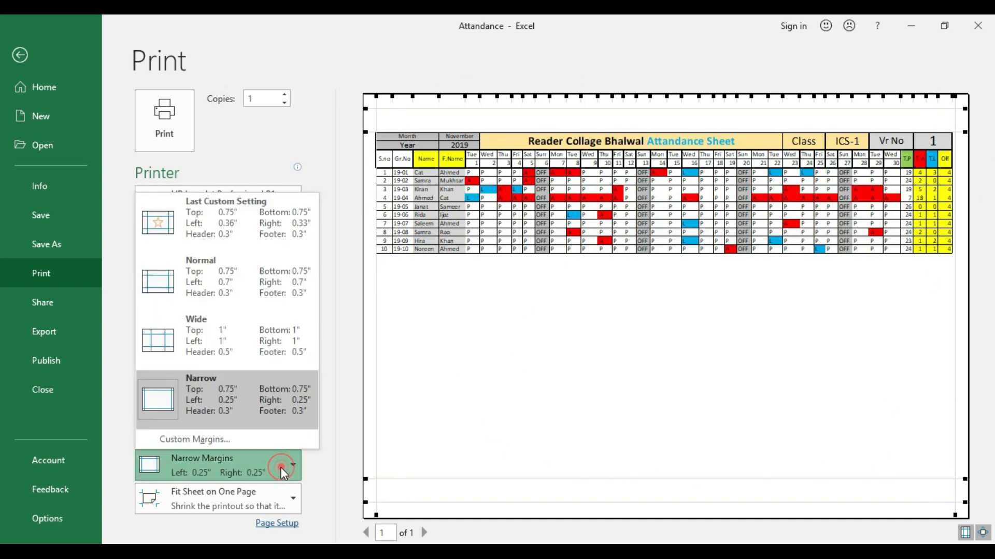
pyautogui.click(262, 221)
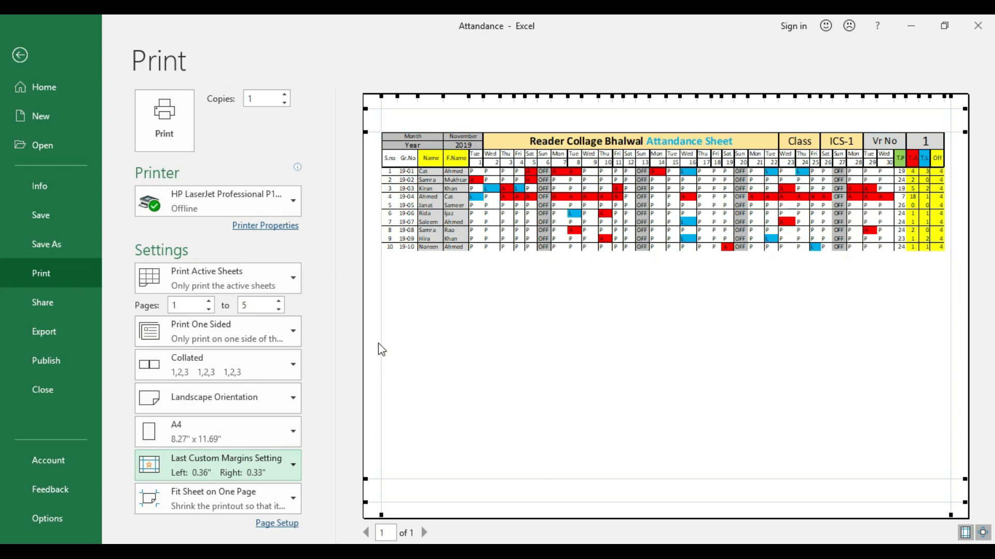
# Step: Examine the custom margins from the print settings, moving the dialog clear of the preview, and close it without changes
pyautogui.click(278, 470)
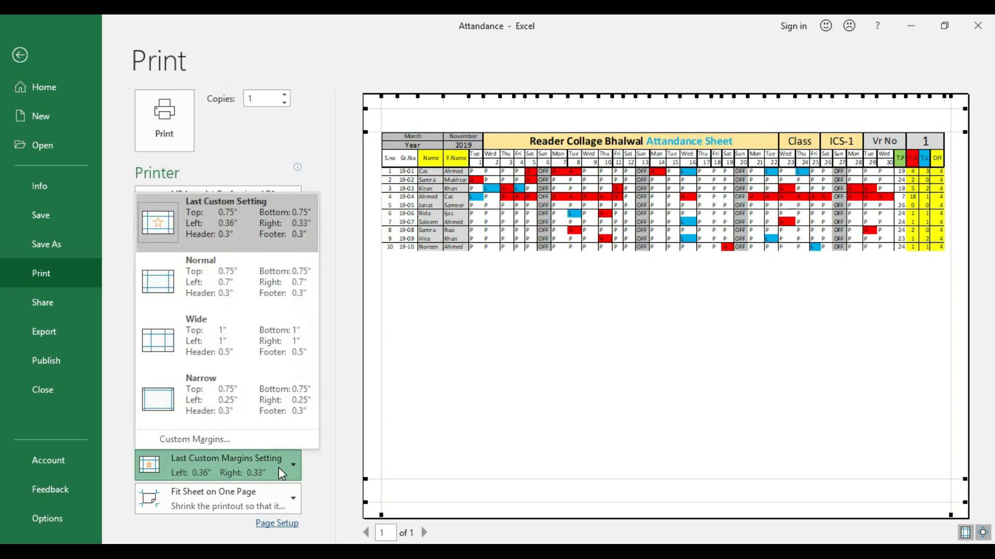
pyautogui.click(207, 438)
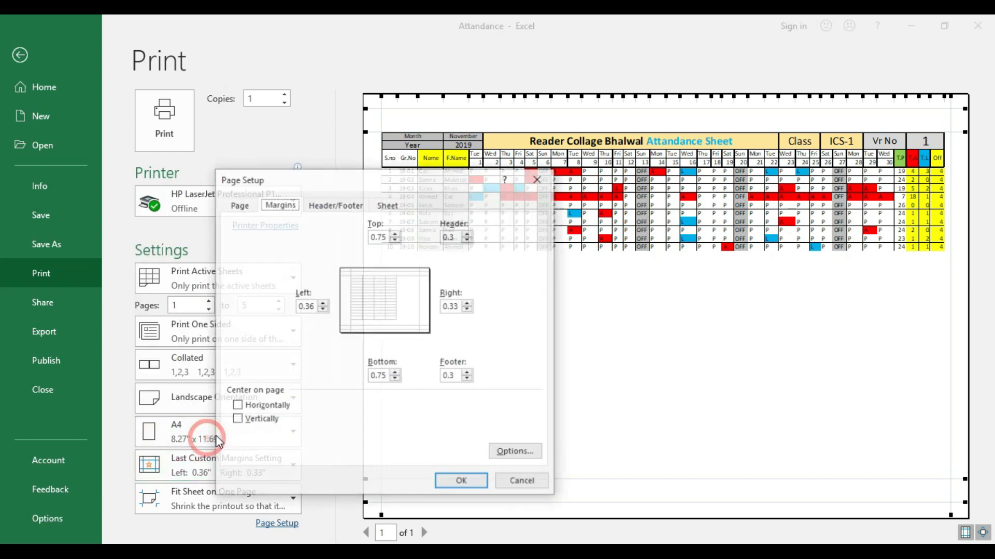
pyautogui.moveTo(345, 175); pyautogui.dragTo(188, 202)
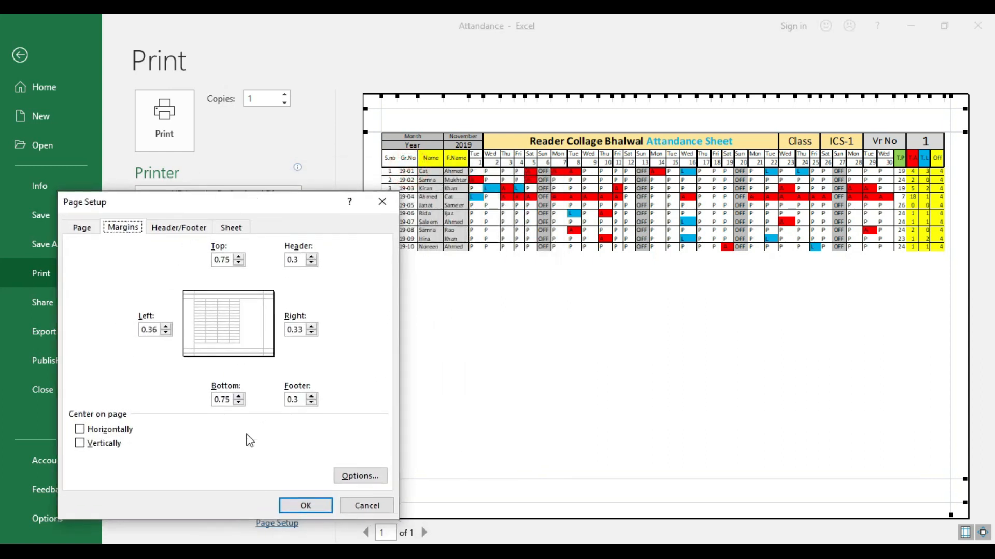
pyautogui.click(381, 507)
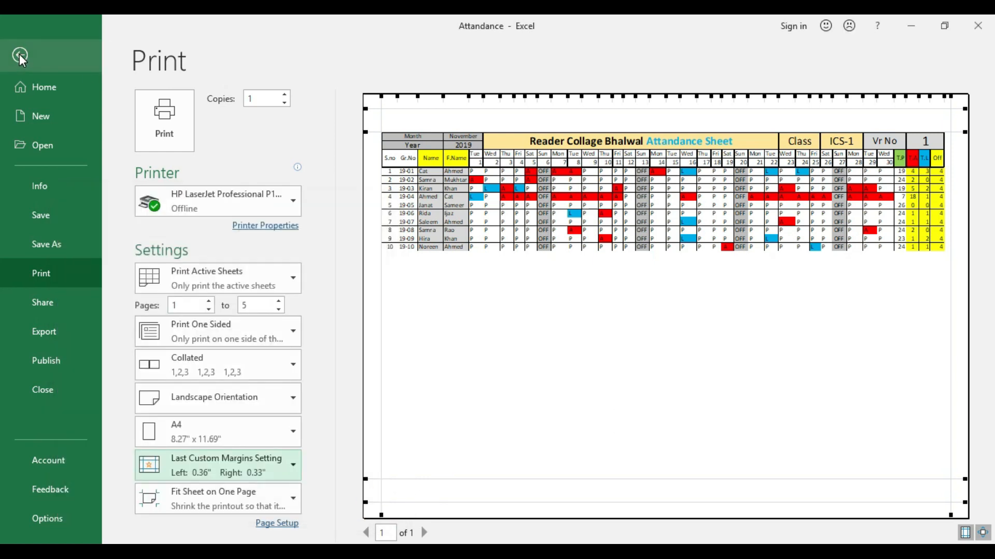